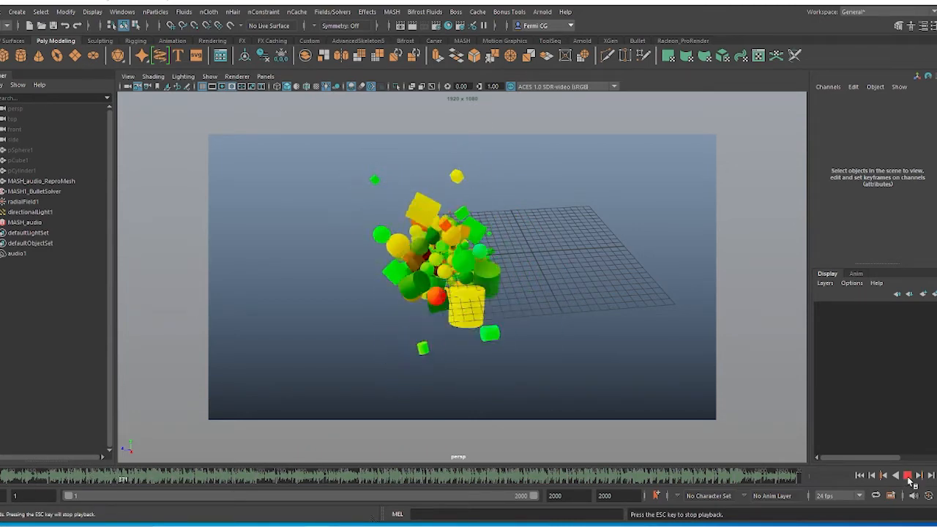
Move the node editor clear of the animated shapes and preview the audio-driven color animation.
click(908, 475)
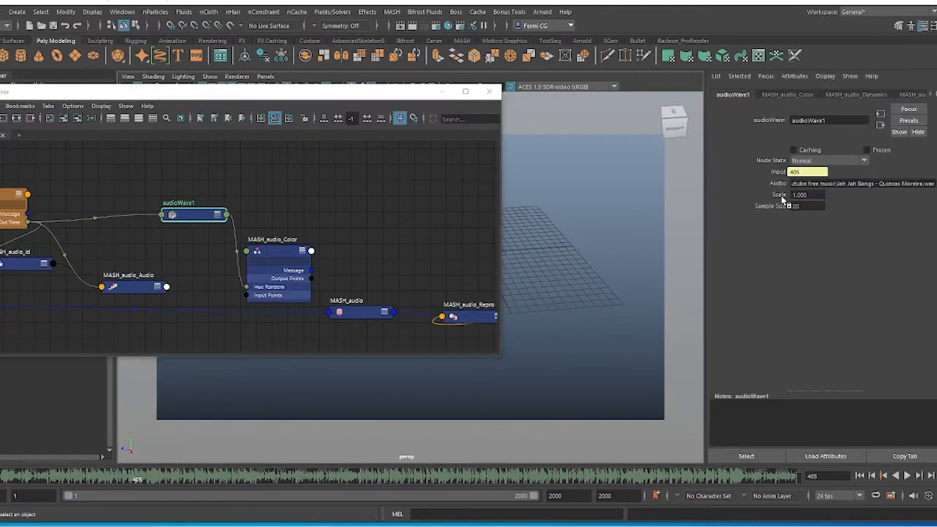
drag(372, 95, 150, 123)
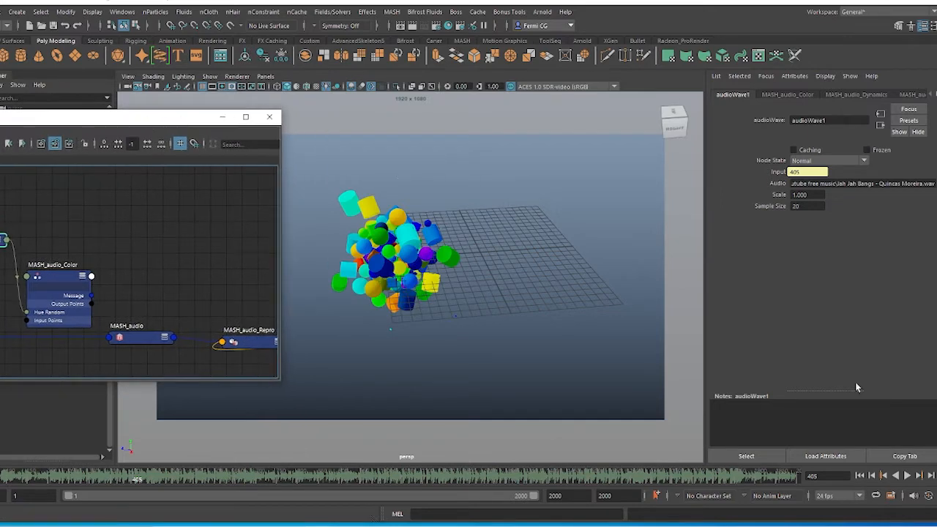
click(908, 476)
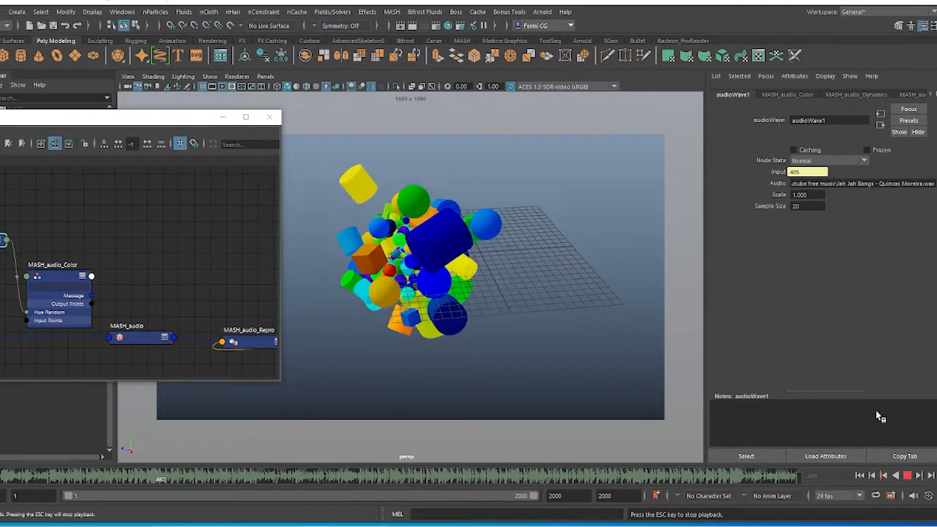
key(Escape)
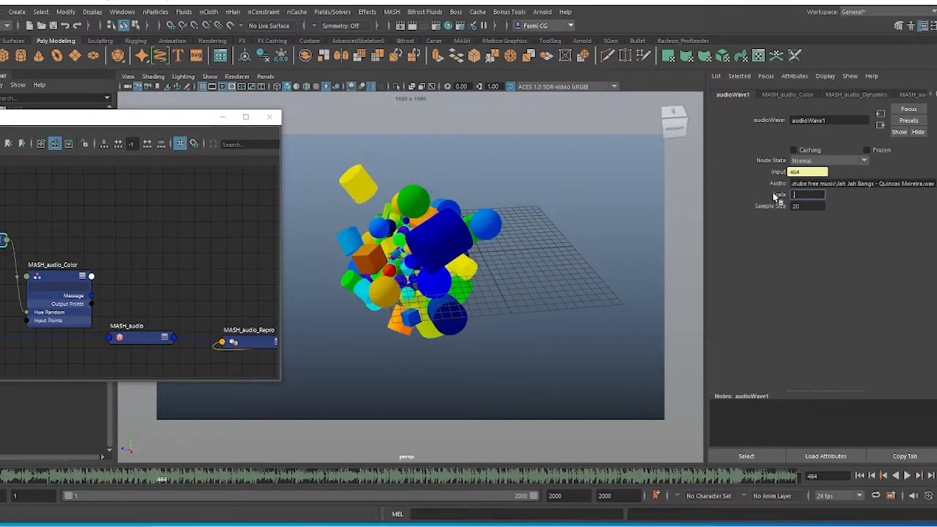
Set the audioWave1 scale to 0.9 and play back the animation to check the colors.
text(.9)
key(Return)
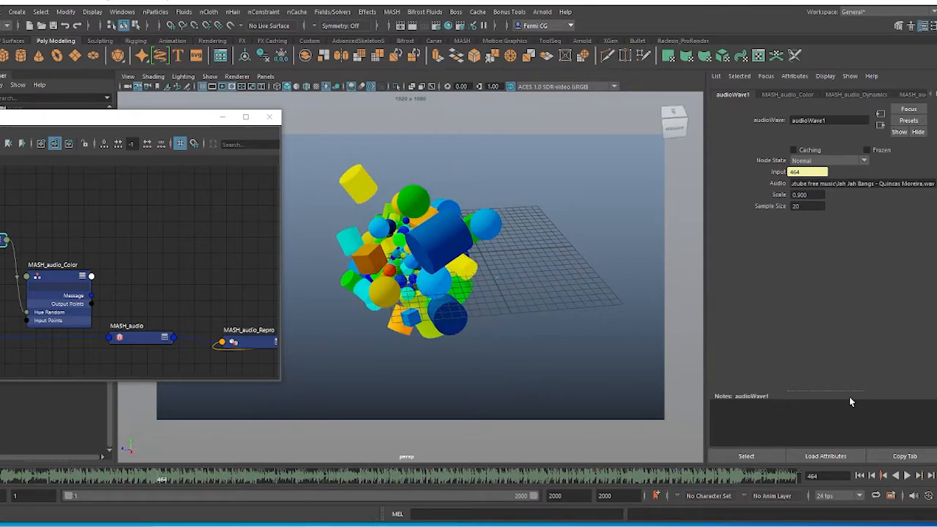
click(907, 476)
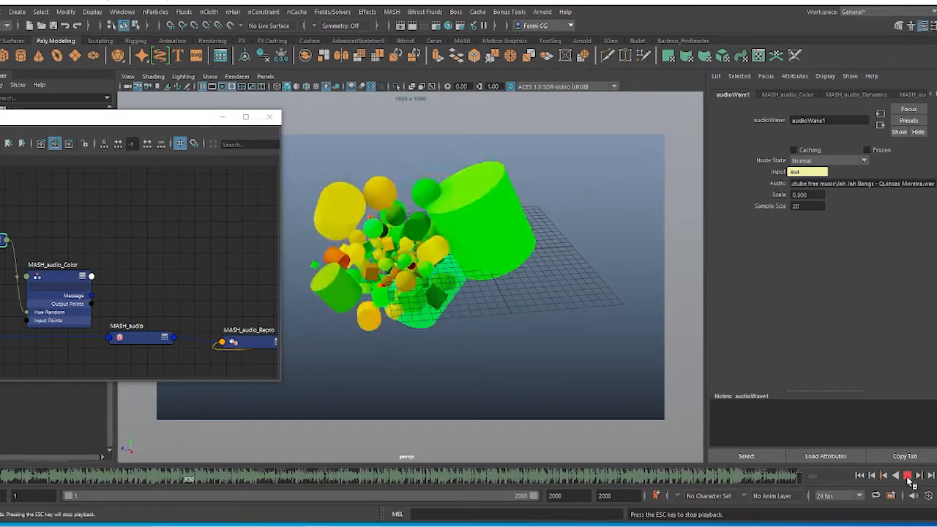
key(Escape)
Set the audioWave1 scale to 0.7 and preview the color animation.
click(816, 194)
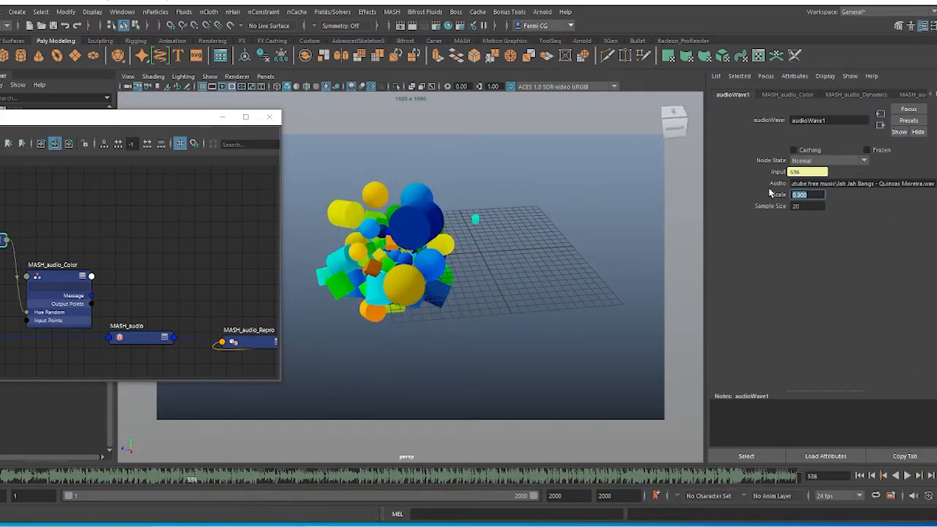
text(.7)
key(Return)
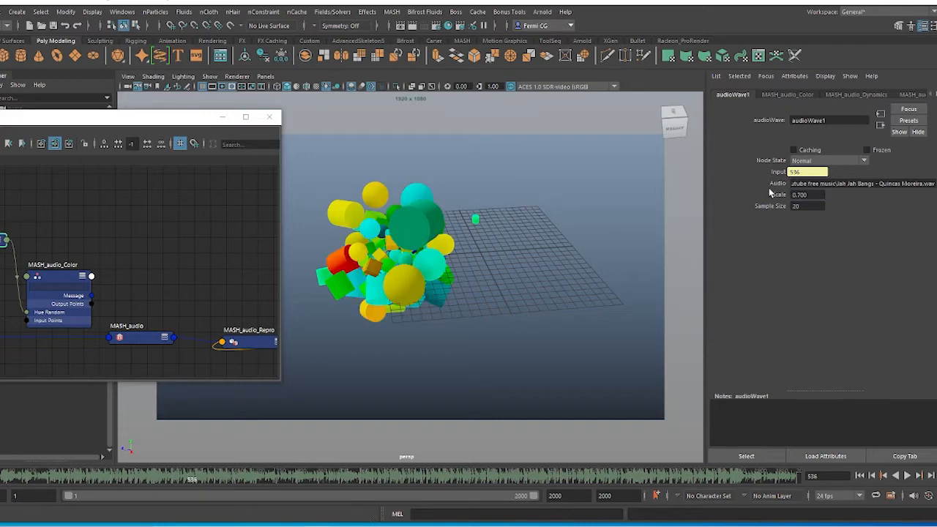
click(907, 476)
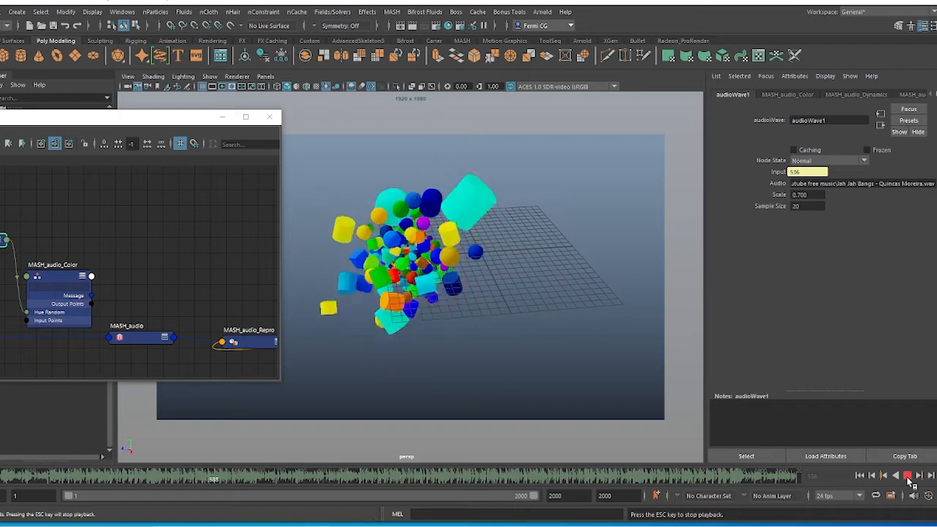
click(907, 476)
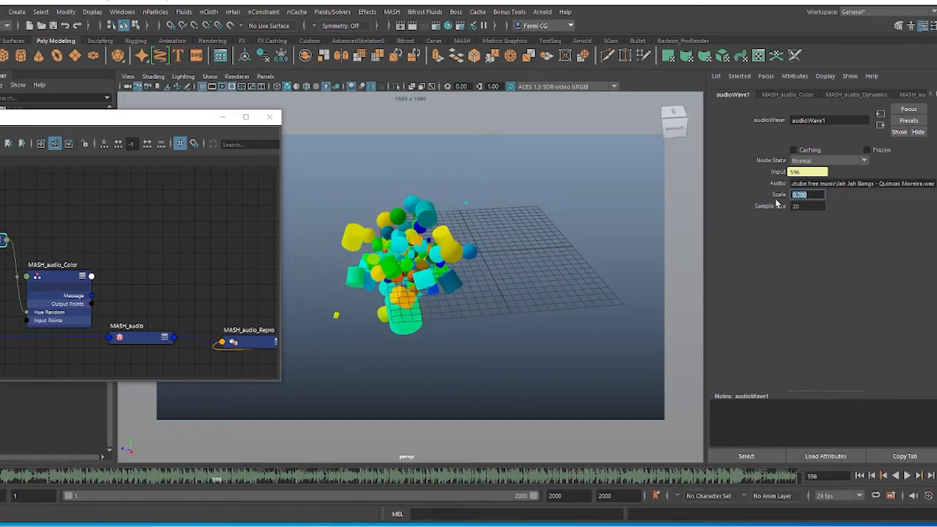
Reduce the audioWave1 scale to 0.5 and preview the color animation.
text(.5)
key(Return)
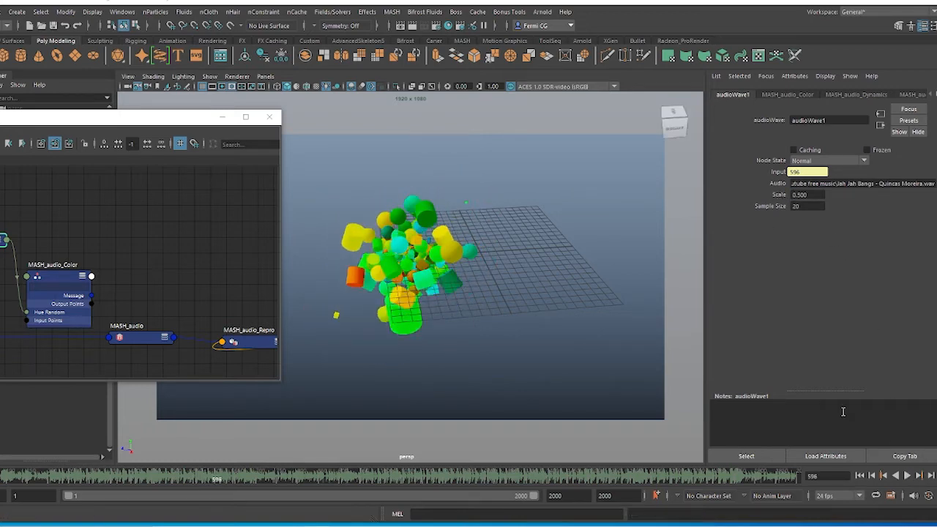
click(907, 476)
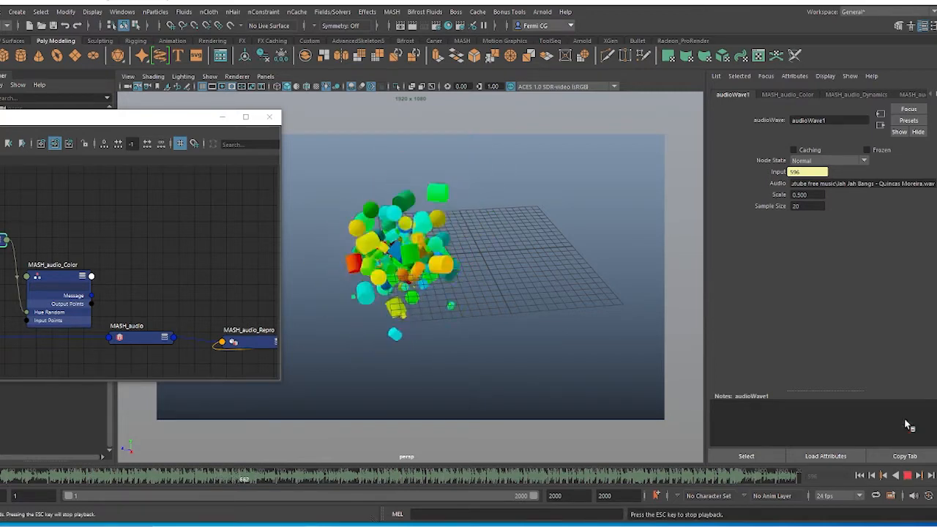
click(908, 476)
Set the audioWave1 scale to 1 and briefly play the animation.
text(1)
key(Return)
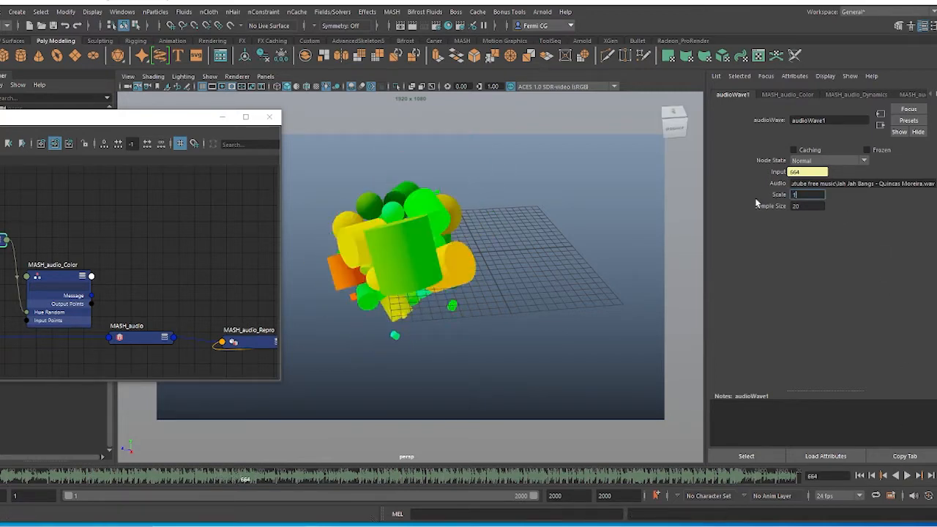
click(907, 476)
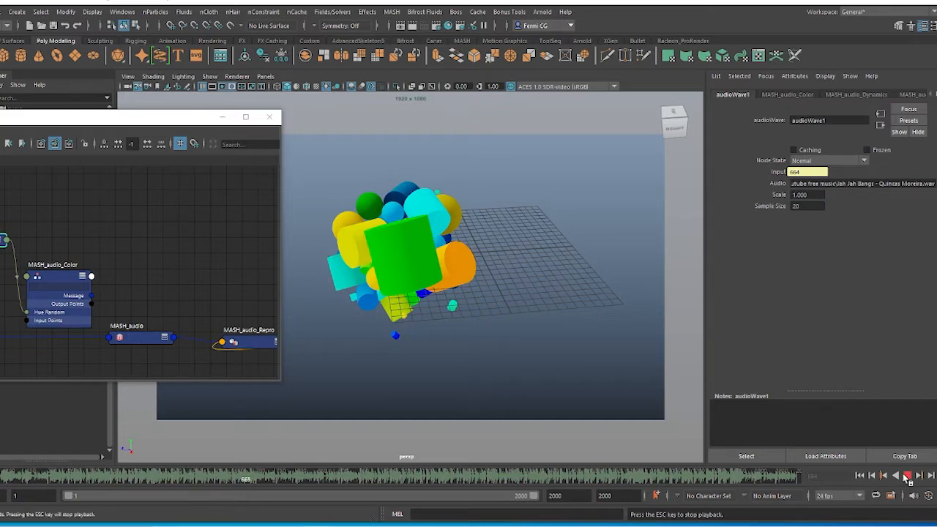
click(907, 476)
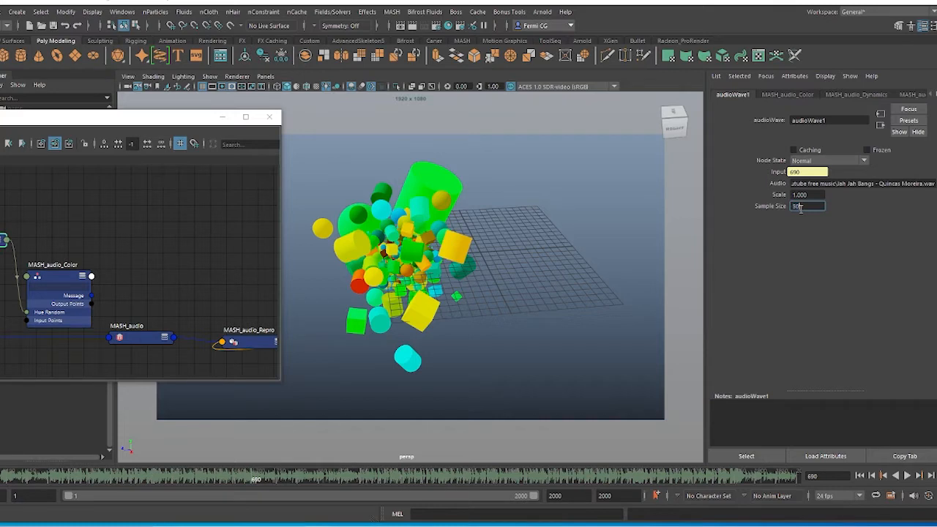
Set the audioWave1 sample size to 50 and preview the animation.
key(Return)
click(907, 476)
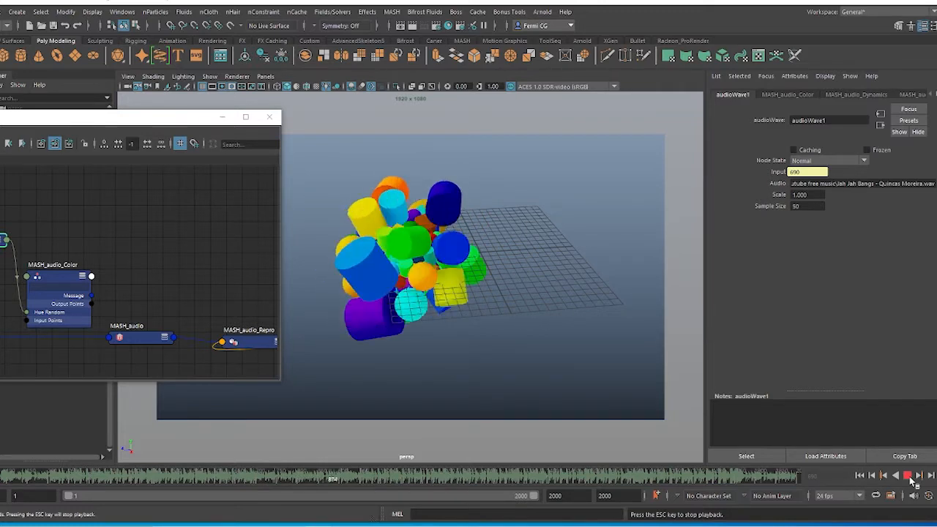
click(909, 476)
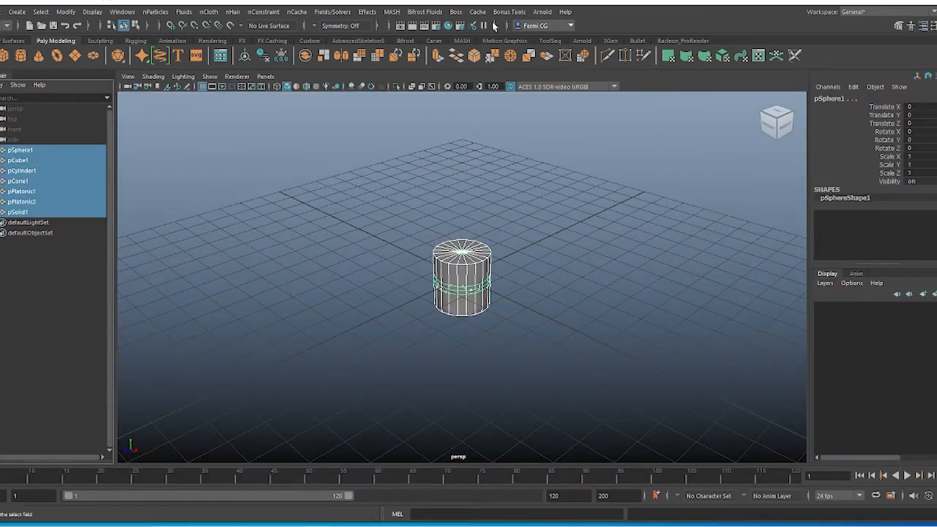
Create a MASH network from the selected primitive shapes and open the MASH Editor.
click(393, 12)
click(414, 31)
click(392, 12)
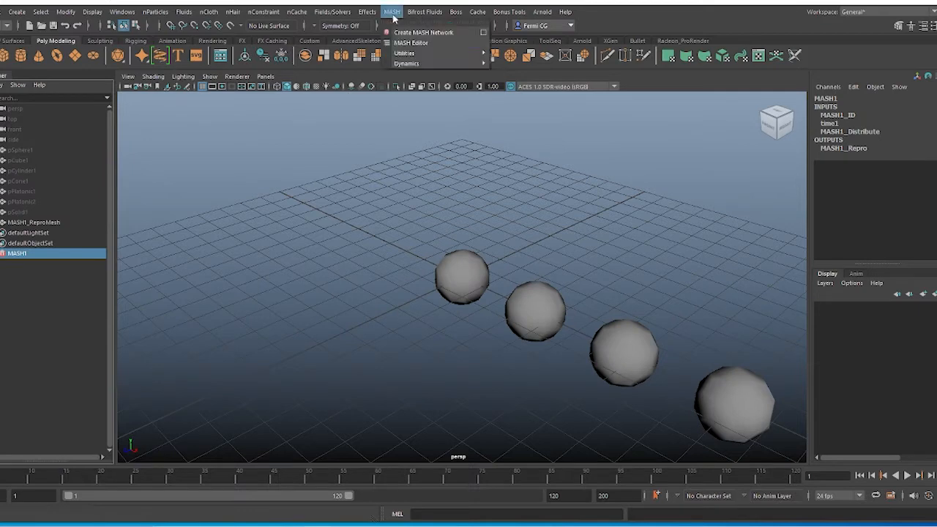
click(414, 42)
scroll(561, 243, down, 3)
alt+drag(561, 244, 600, 282)
Set the ID count of the MASH1_ID node to 7.
click(136, 130)
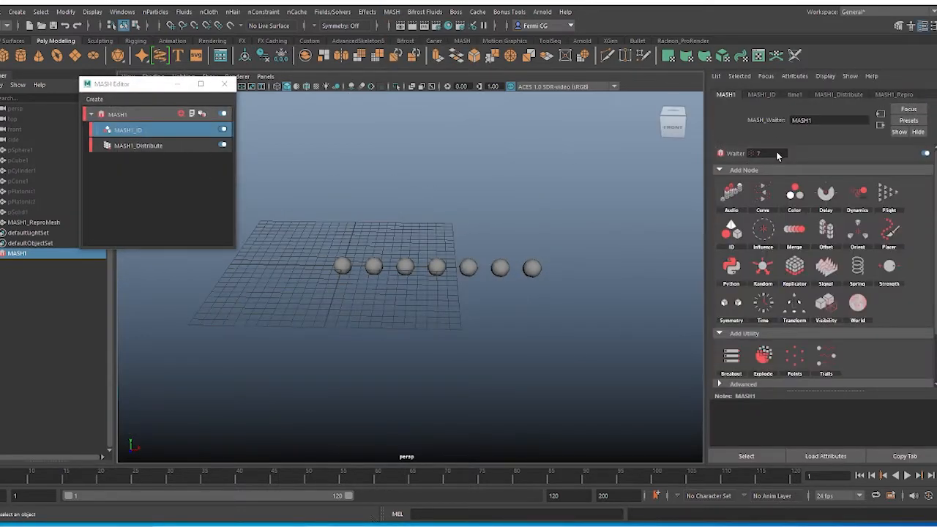
click(136, 147)
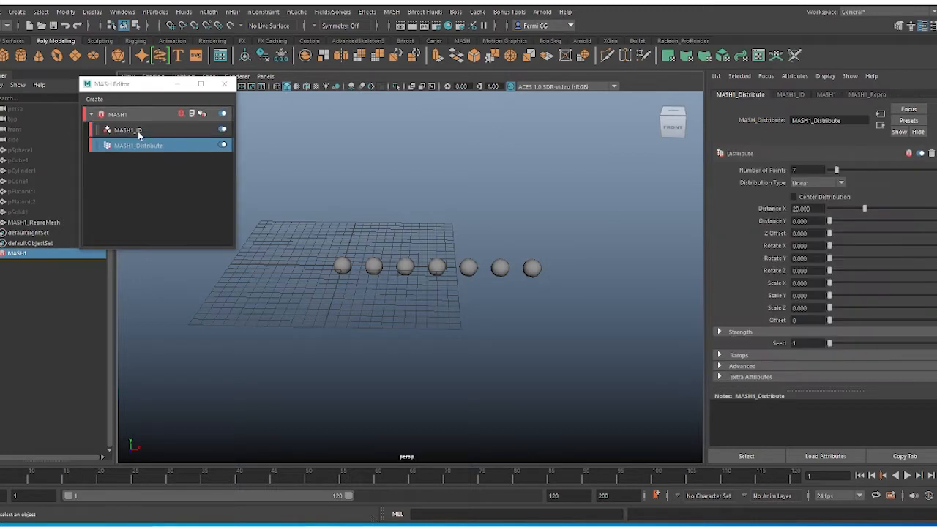
click(138, 131)
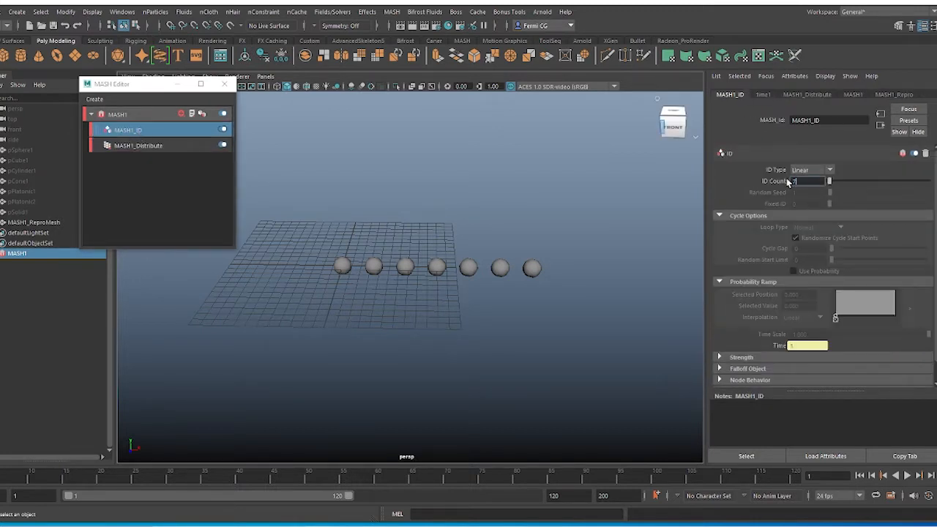
key(Return)
alt+drag(483, 217, 491, 276)
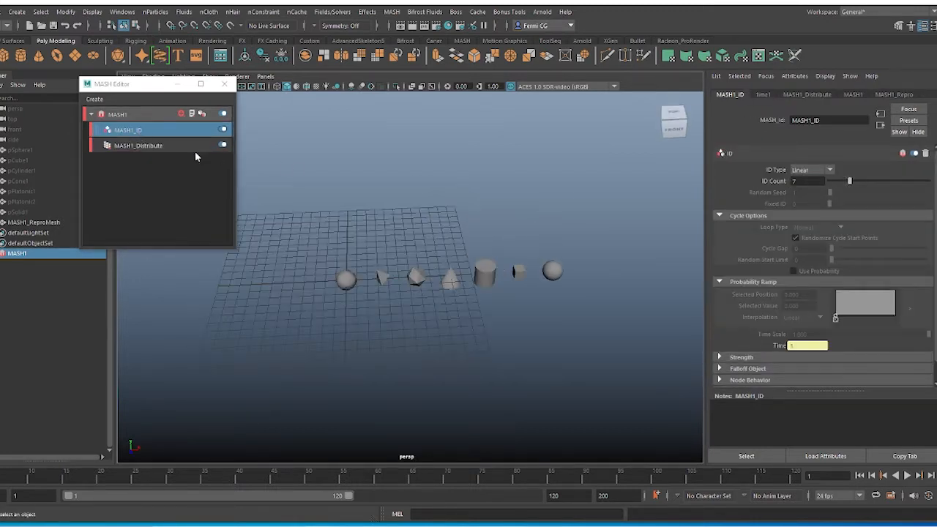
Change the distribution type of MASH1_Distribute to Grid.
click(137, 145)
click(817, 182)
click(817, 236)
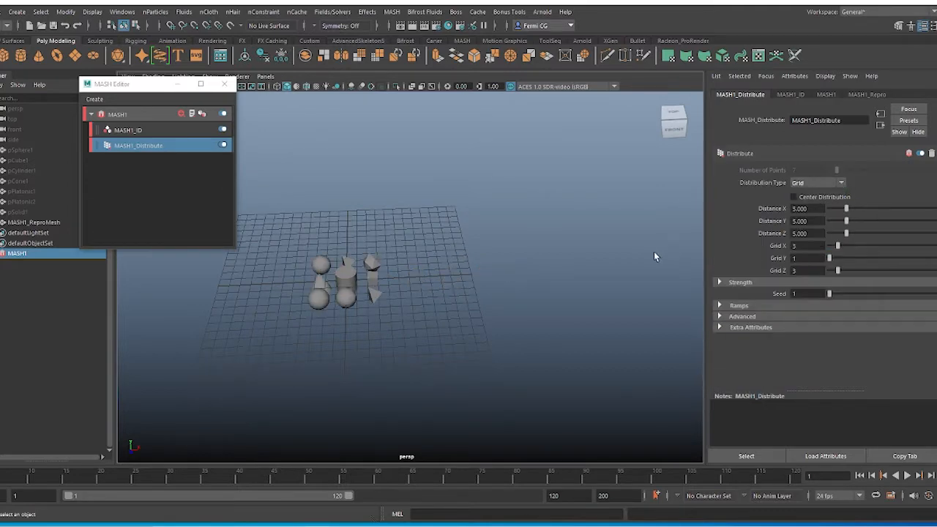
Raise the Grid Y count of the distribution to 3.
alt+middle_drag(489, 282, 583, 276)
drag(829, 259, 835, 258)
alt+drag(432, 301, 384, 259)
alt+right_drag(384, 259, 400, 269)
drag(834, 259, 839, 259)
alt+drag(524, 277, 607, 292)
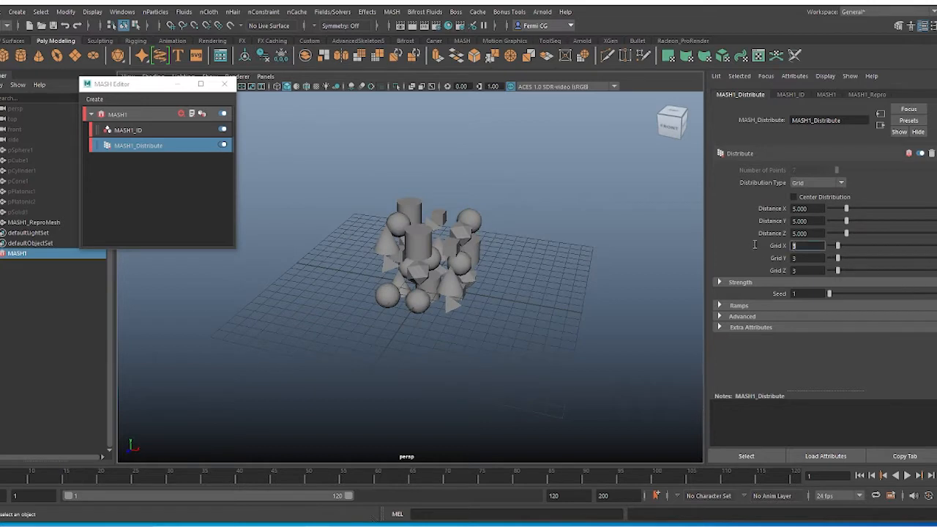
Set Grid X, Grid Y and Grid Z of the distribution to 5 each.
text(5)
drag(816, 259, 773, 259)
text(5)
drag(814, 271, 767, 269)
text(5)
key(Return)
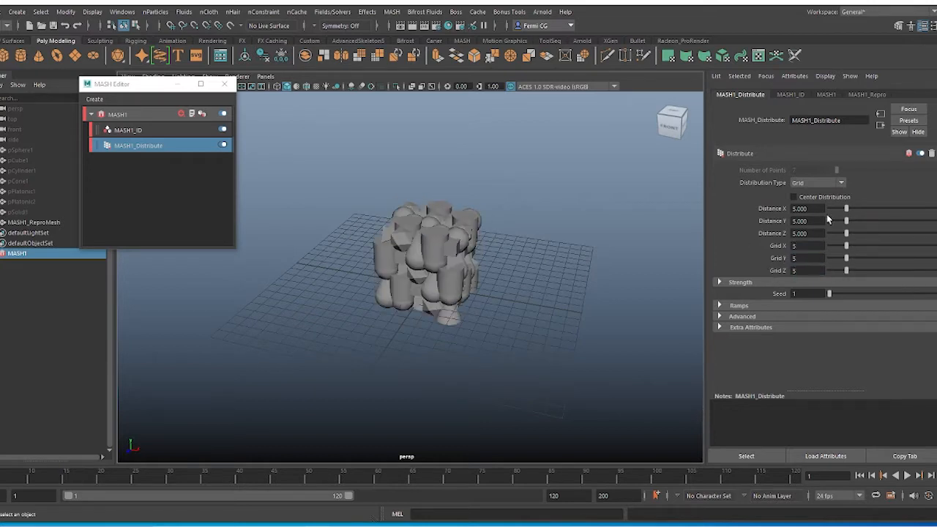
Set the distribution's Distance X, Distance Y and Distance Z to 20 each.
drag(818, 210, 769, 231)
text(20)
key(Return)
text(20)
key(Return)
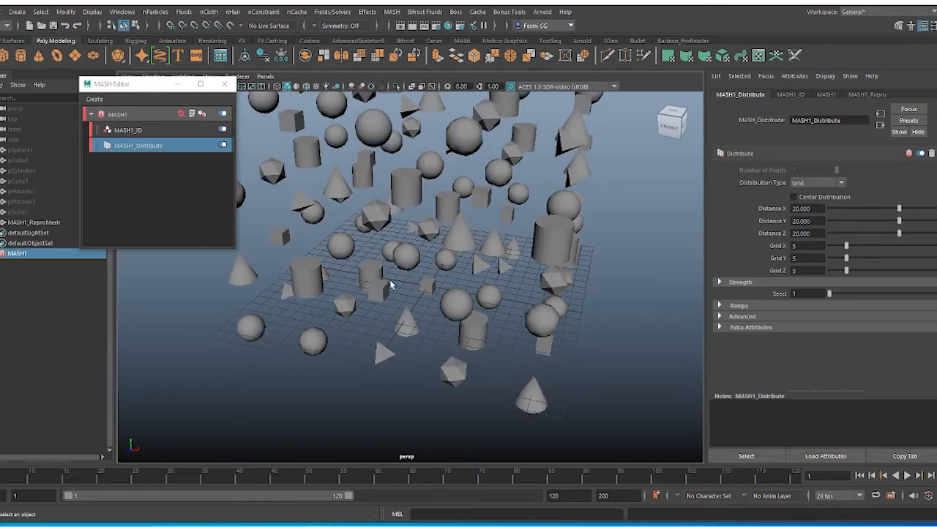
alt+drag(393, 284, 458, 235)
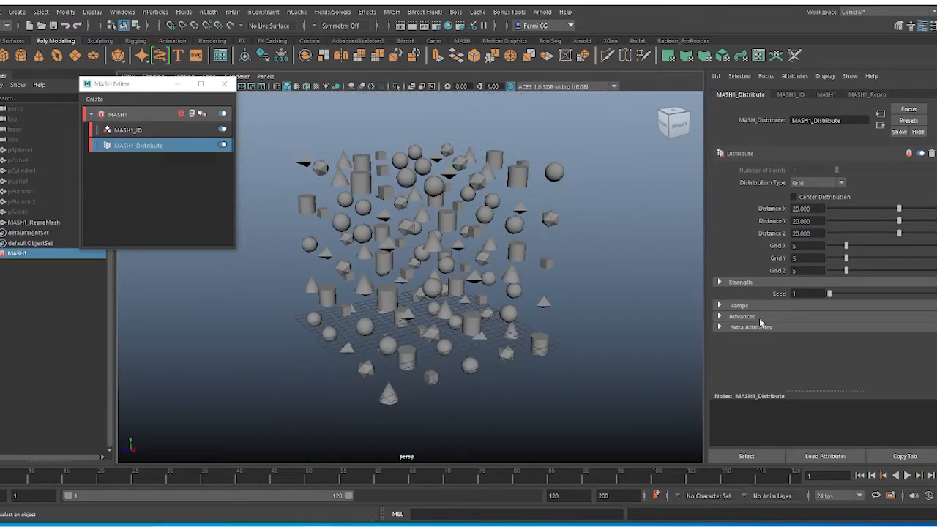
Expand the Distribute node's Ramps and Strength settings and lower Random Strength to 0.717.
click(739, 306)
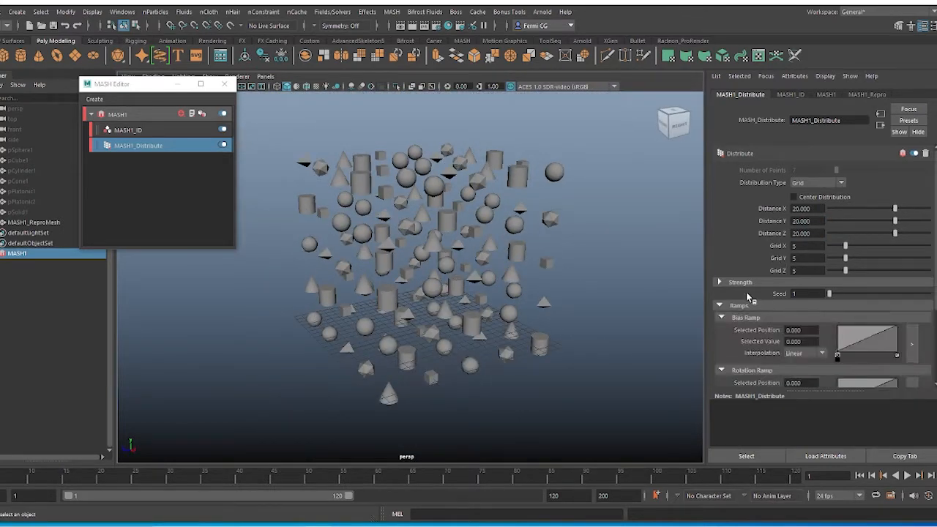
scroll(747, 295, down, 3)
scroll(749, 359, up, 2)
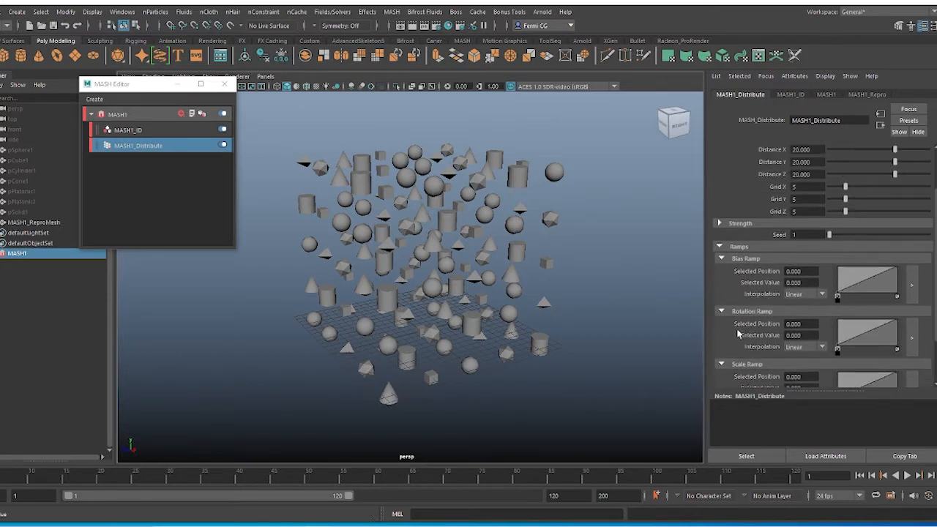
scroll(743, 322, up, 2)
click(722, 283)
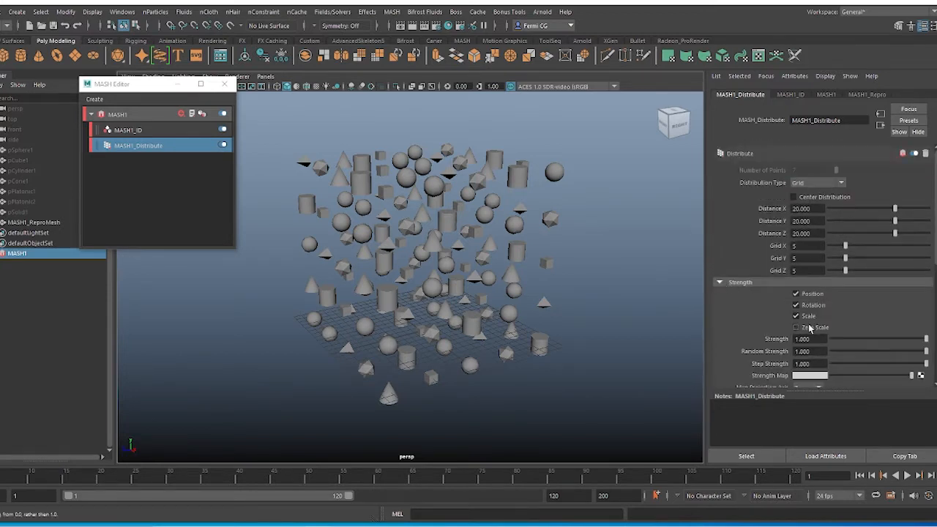
scroll(863, 309, down, 1)
scroll(863, 314, down, 1)
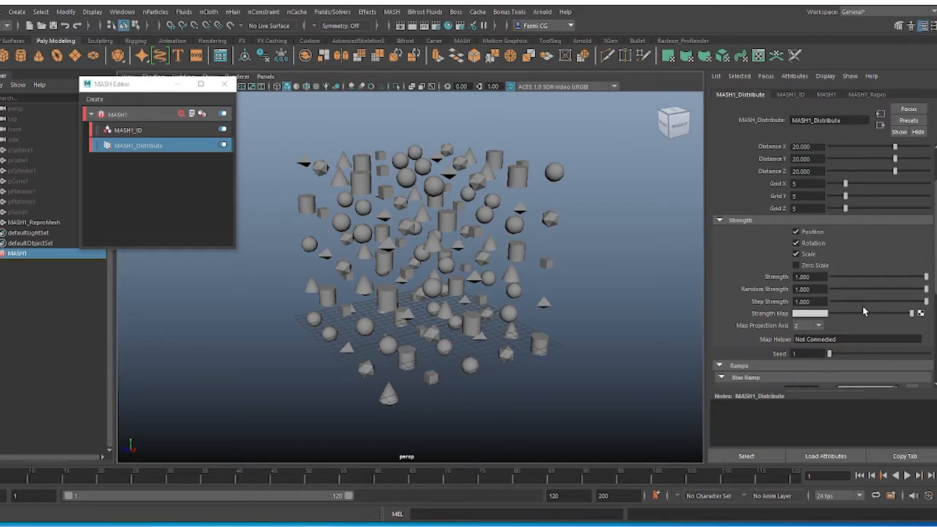
drag(864, 278, 930, 302)
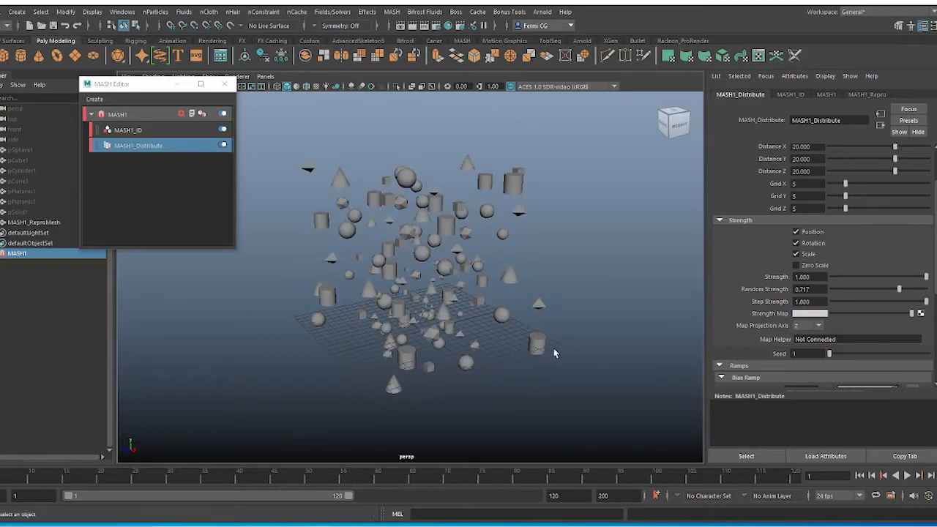
scroll(554, 348, up, 5)
alt+drag(492, 277, 556, 288)
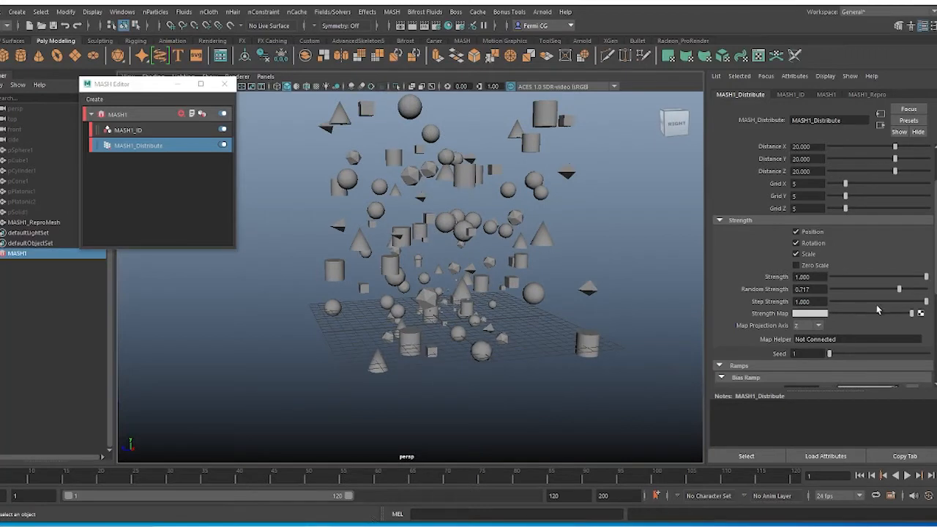
Add an Audio node to the MASH1 network.
click(181, 115)
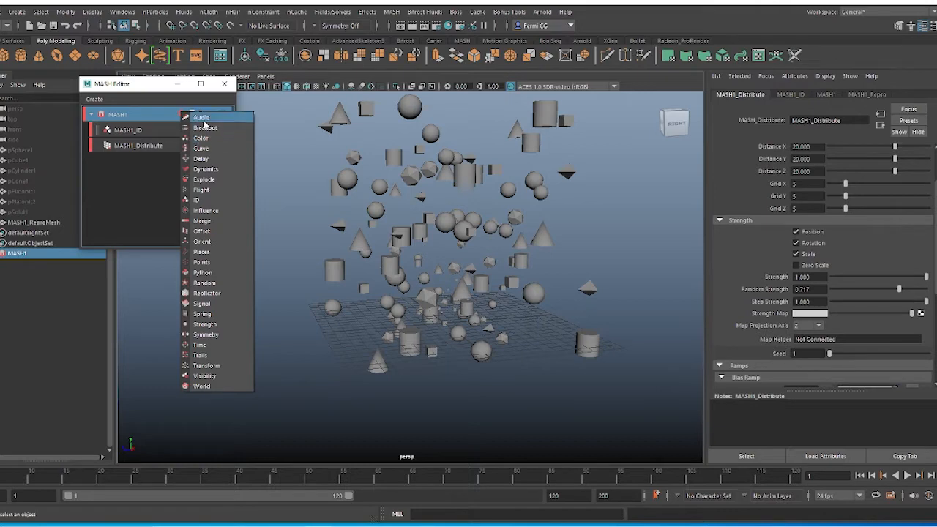
click(200, 117)
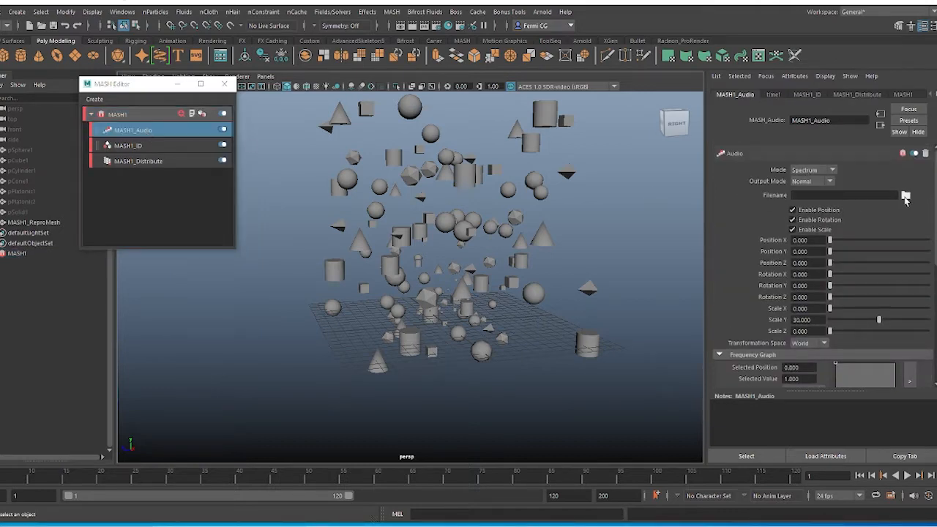
Load the "Jah Jah Bangs" WAV file from D:\youtube free music as the MASH Audio node's source file.
click(906, 197)
click(84, 144)
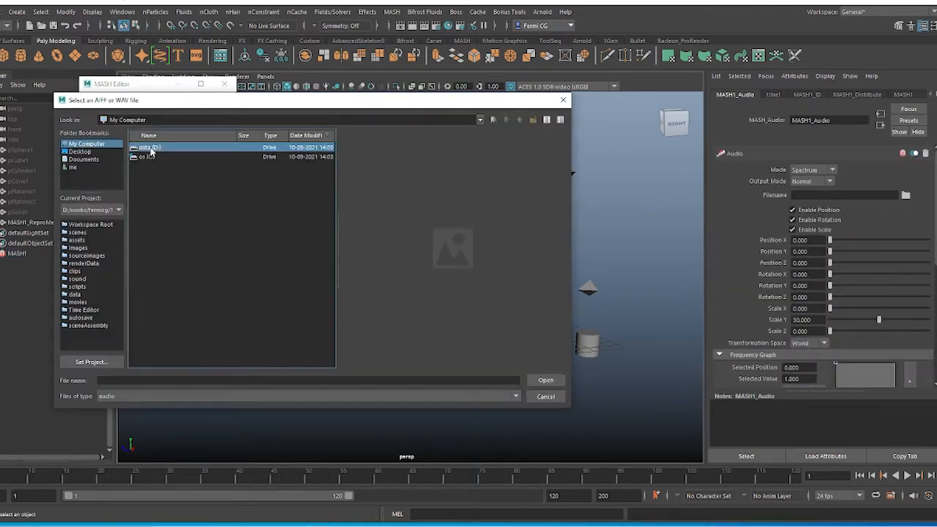
double_click(156, 148)
double_click(156, 149)
click(167, 324)
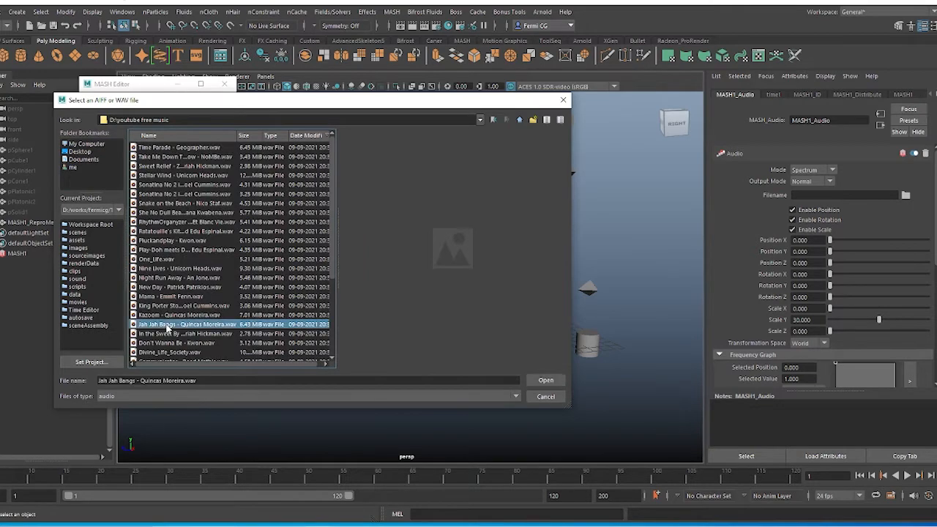
click(539, 381)
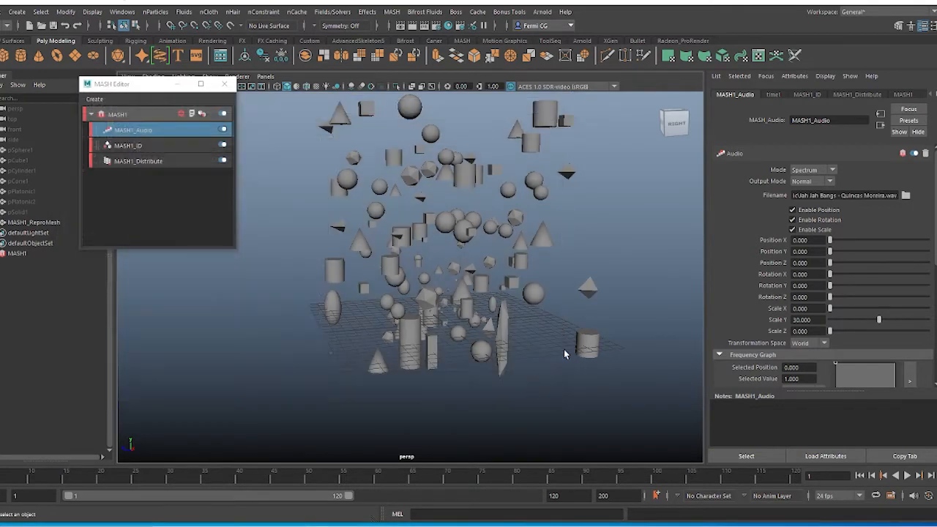
Import the same "Jah Jah Bangs" WAV file from D:\youtube free music as sound on the timeline.
right_click(723, 479)
mouse_move(776, 456)
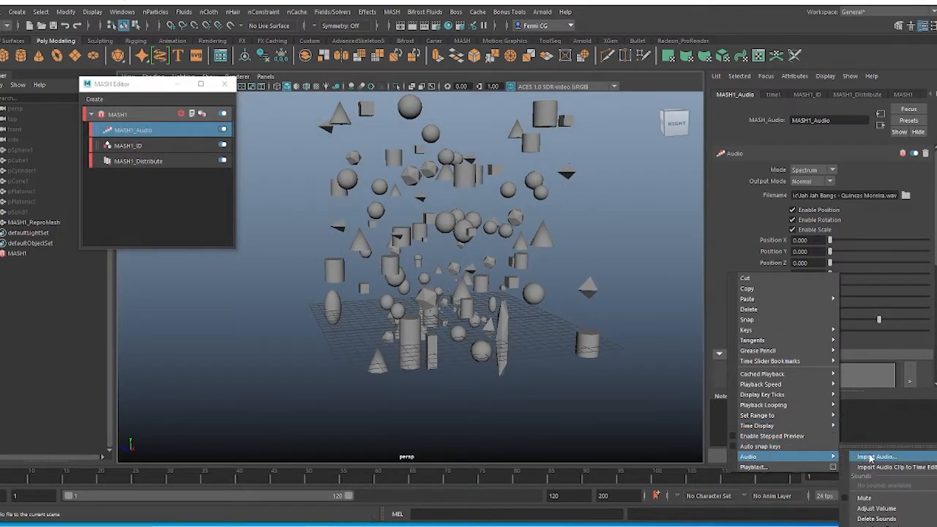
click(871, 459)
click(87, 144)
double_click(150, 154)
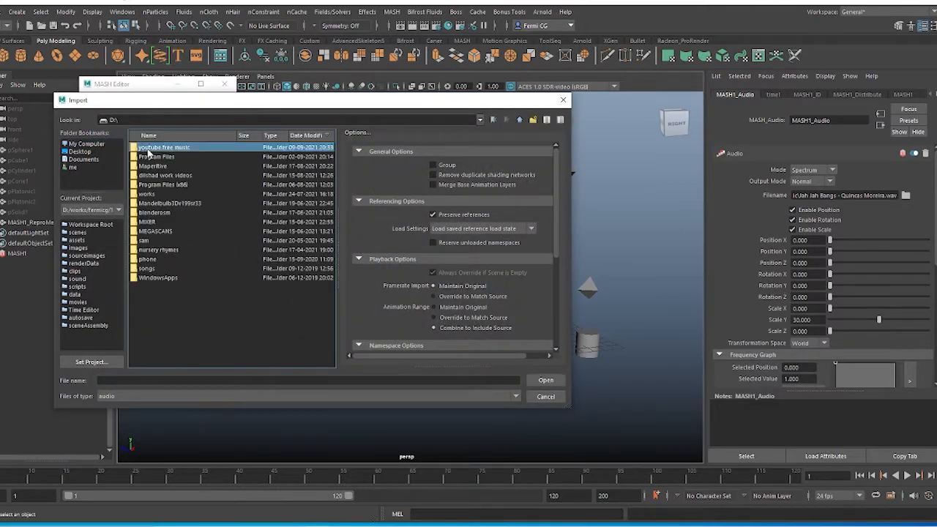
double_click(150, 153)
double_click(184, 327)
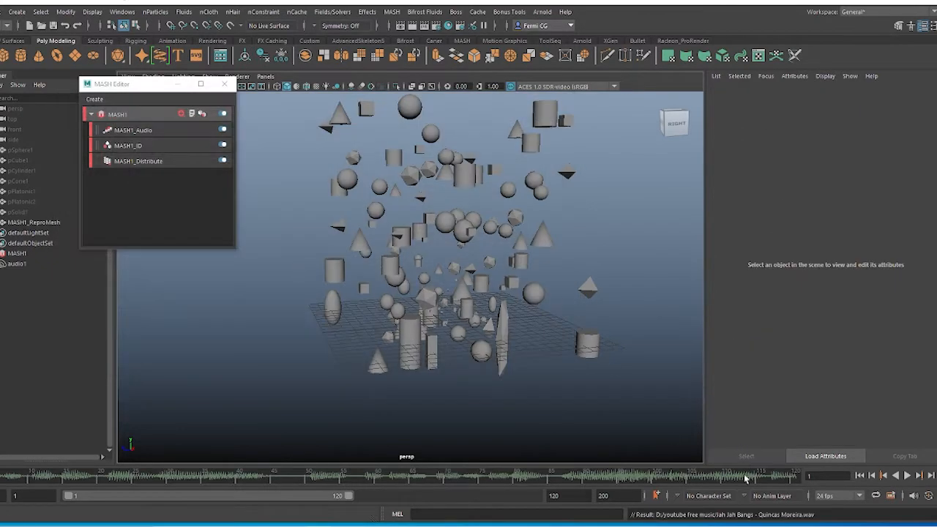
Choose the timeline's playback speed, reselect the MASH1_Audio node and play the animation with sound.
right_click(745, 477)
mouse_move(797, 387)
click(880, 388)
click(141, 129)
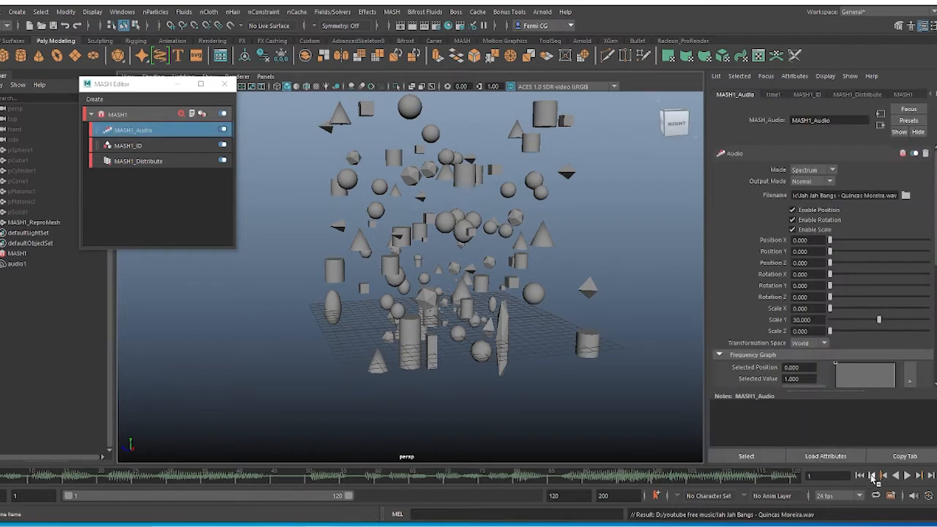
click(908, 476)
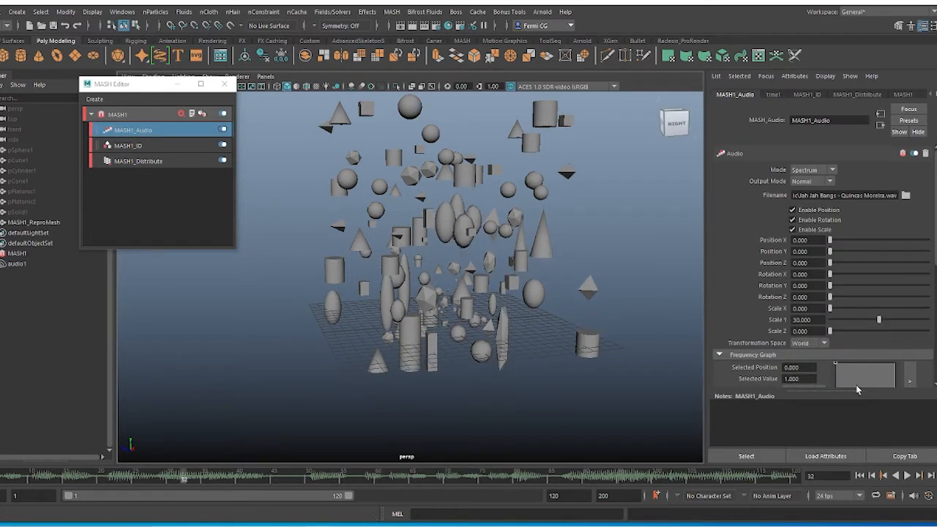
Set the Audio node's Scale X, Scale Y and Scale Z to 20 each and preview the animation.
click(818, 320)
text(20)
key(Return)
click(812, 320)
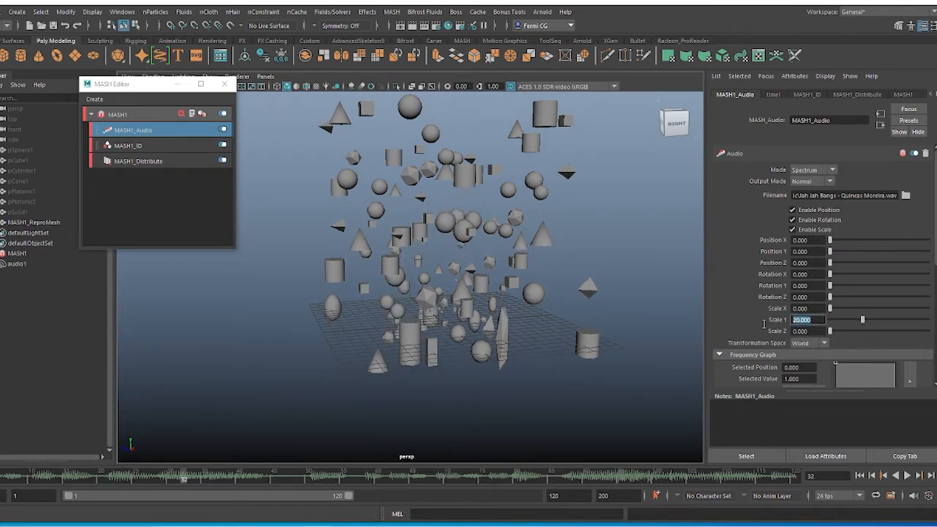
click(813, 308)
text(20)
click(805, 331)
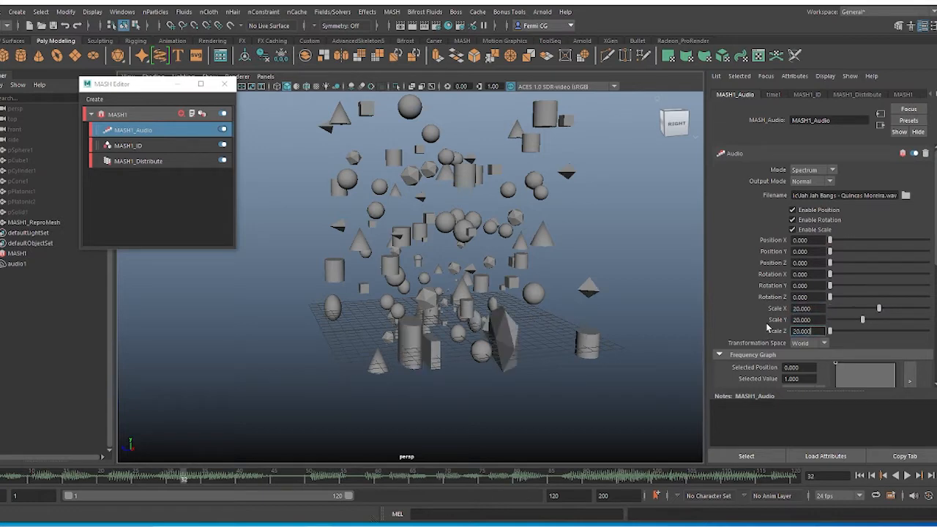
text(20.000)
key(Return)
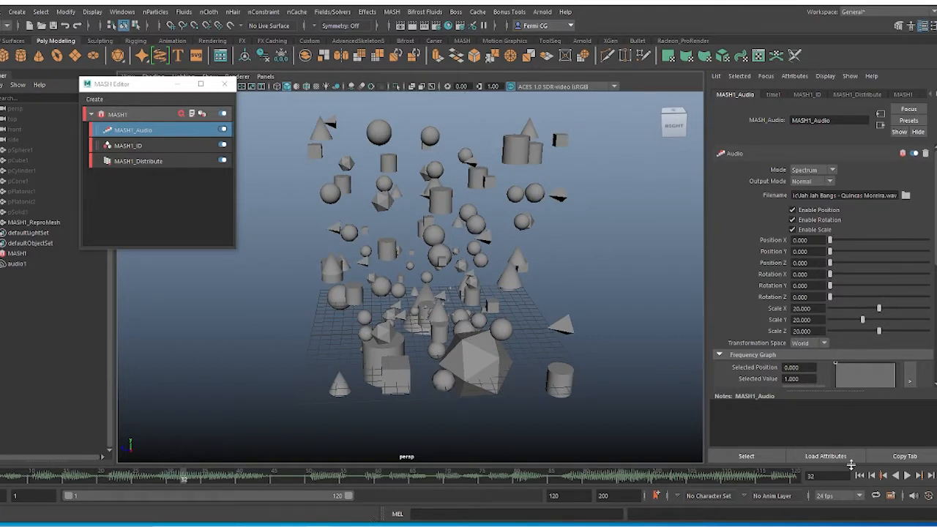
click(907, 475)
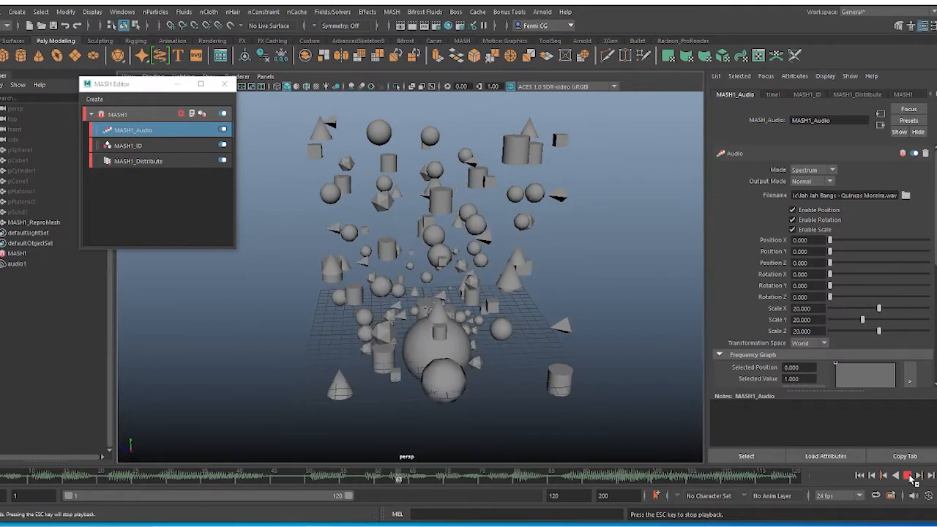
click(909, 476)
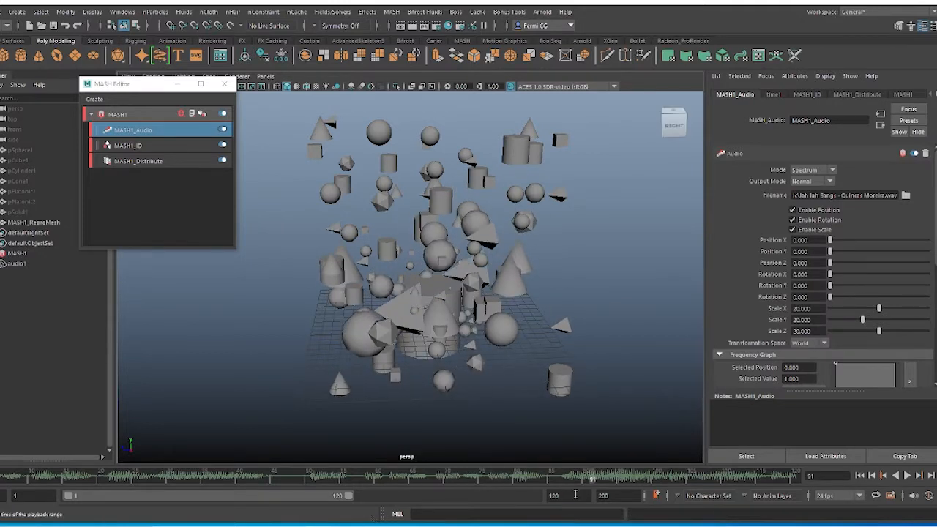
Extend the playback range's end to frame 2000 and play the animation briefly.
click(576, 495)
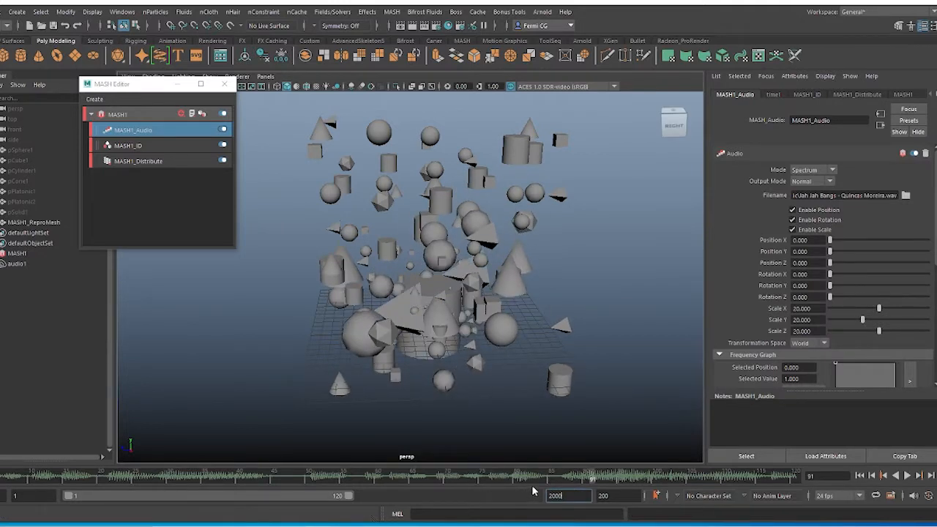
key(Return)
click(908, 476)
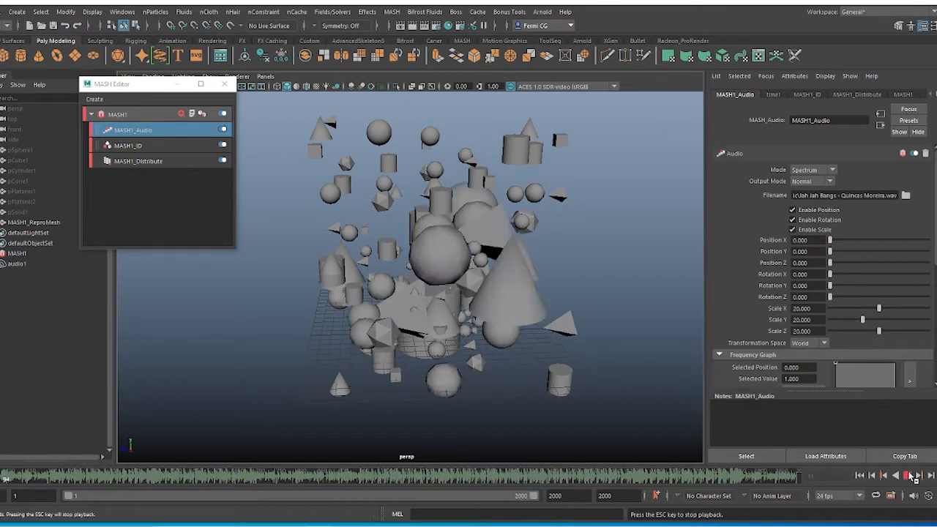
click(910, 476)
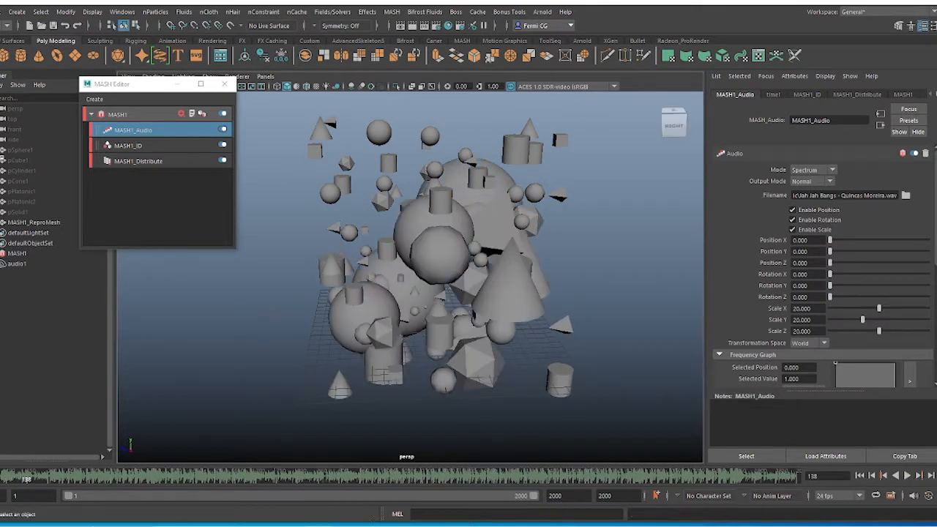
Save the scene under the new name "mash musicals" in the project's scenes folder.
click(2, 12)
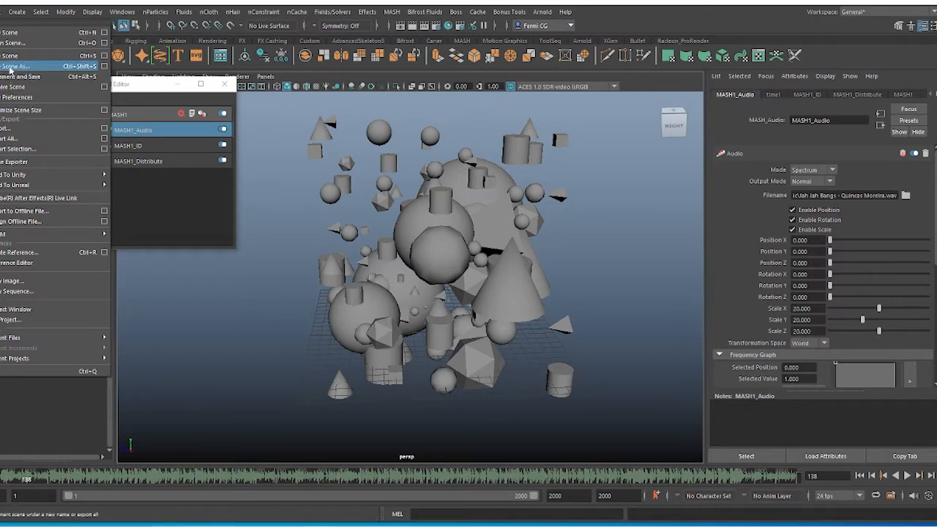
click(6, 66)
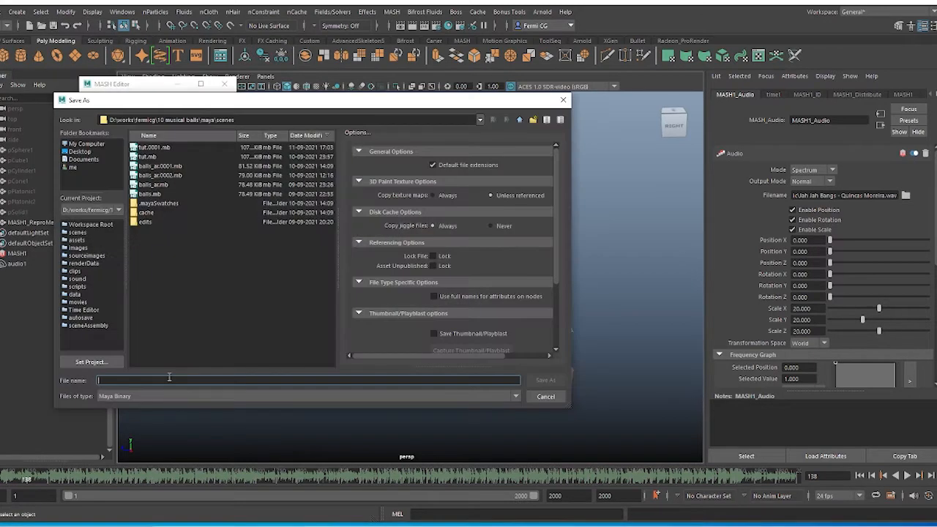
text(mash musicals)
key(Return)
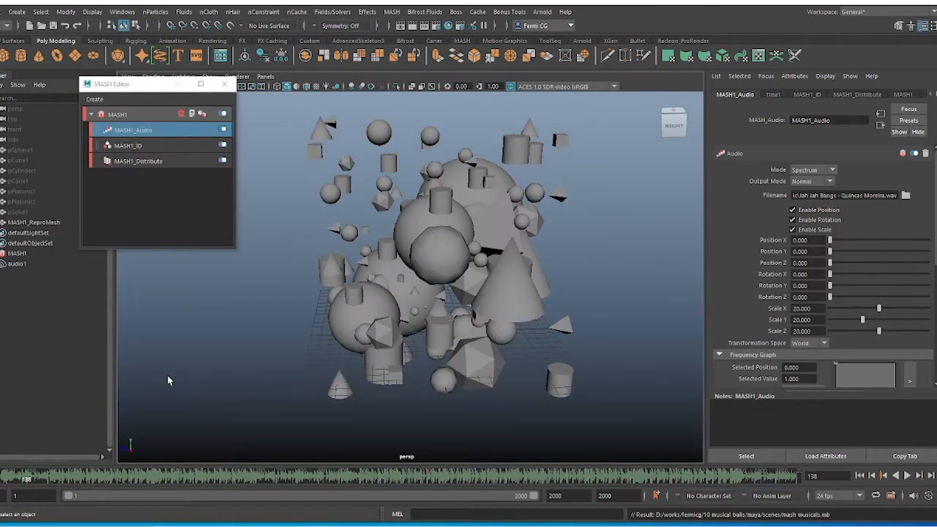
Set the Audio node's Position X, Y, Z to about 2.45, 1.97, 1.28, all three Rotations to 180, and Transformation Space to Local.
click(908, 476)
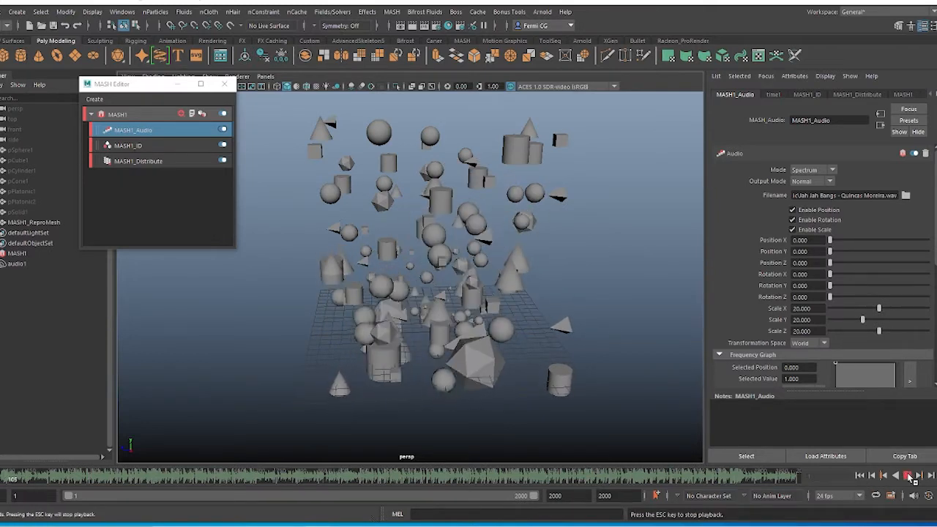
click(908, 476)
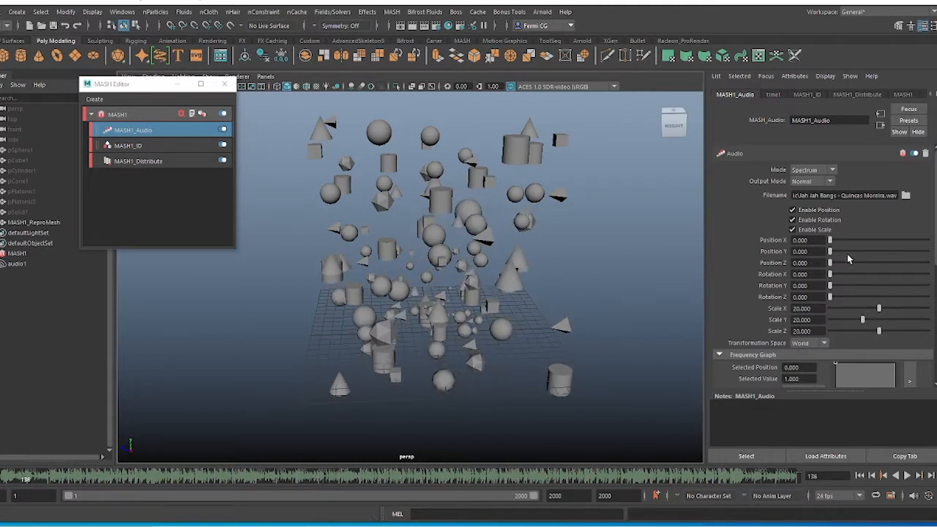
mouse_move(831, 275)
mouse_down()
mouse_move(928, 275)
mouse_move(842, 263)
mouse_up()
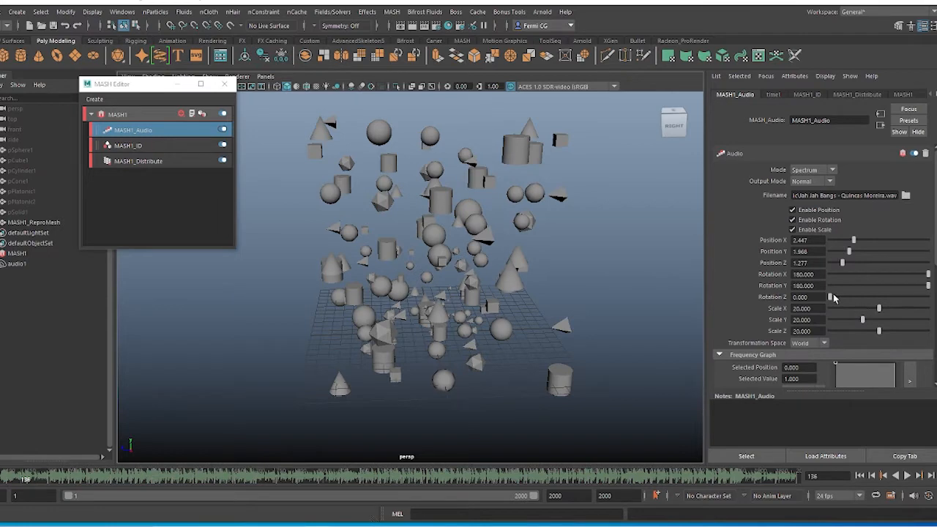
click(823, 344)
click(805, 362)
Play the animation from the first frame to check the position and rotation response, and stop it.
click(860, 476)
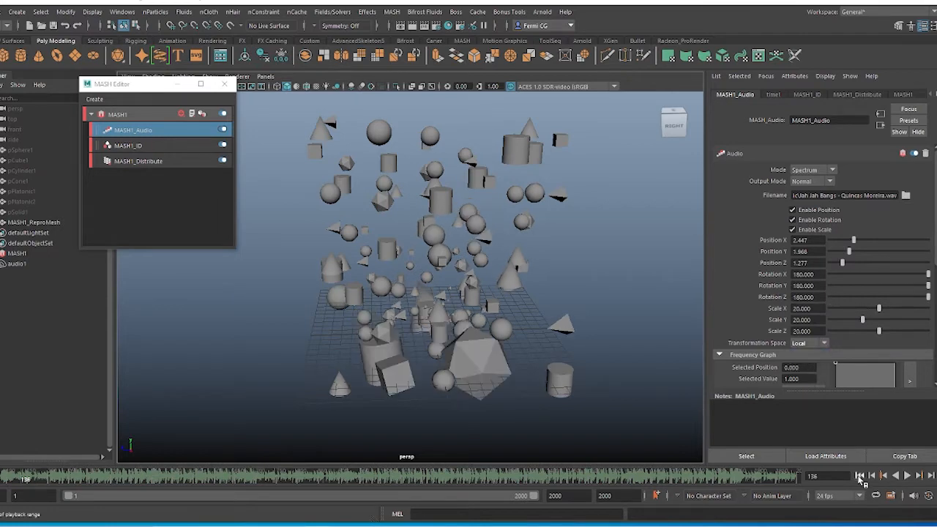
click(908, 476)
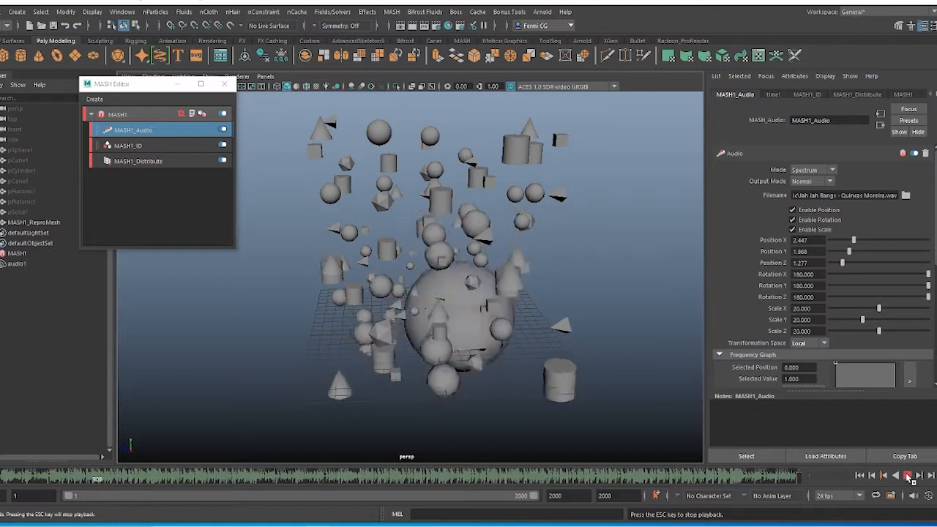
click(909, 476)
Set the Audio node's Max Bands to 128 and replay the animation from the start.
scroll(809, 280, down, 5)
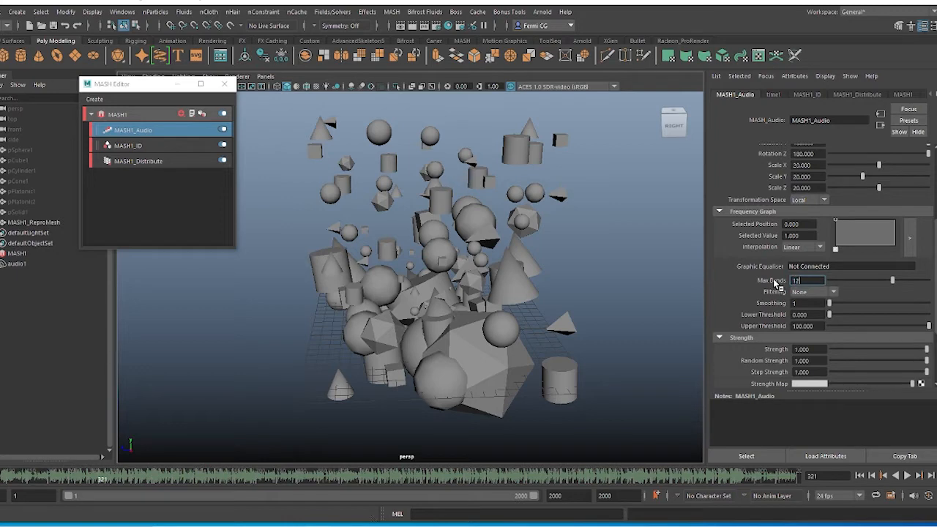
key(Return)
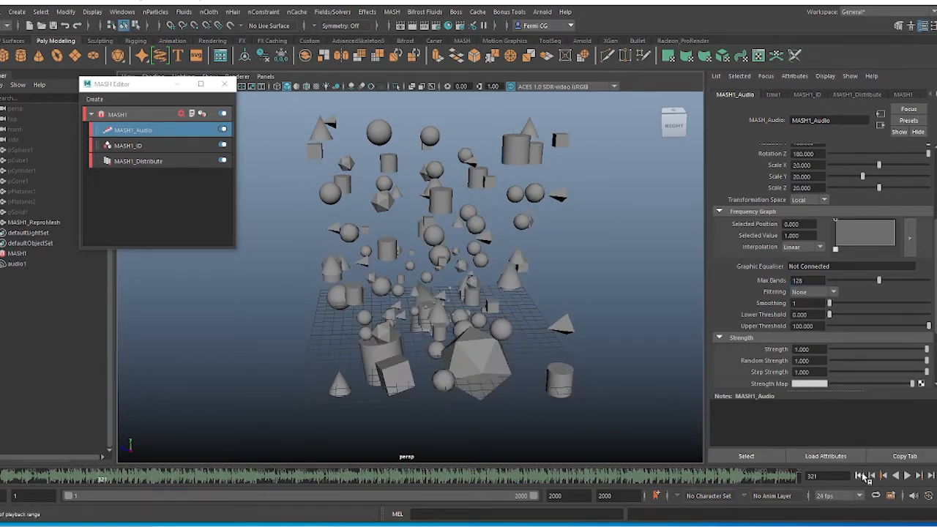
click(908, 476)
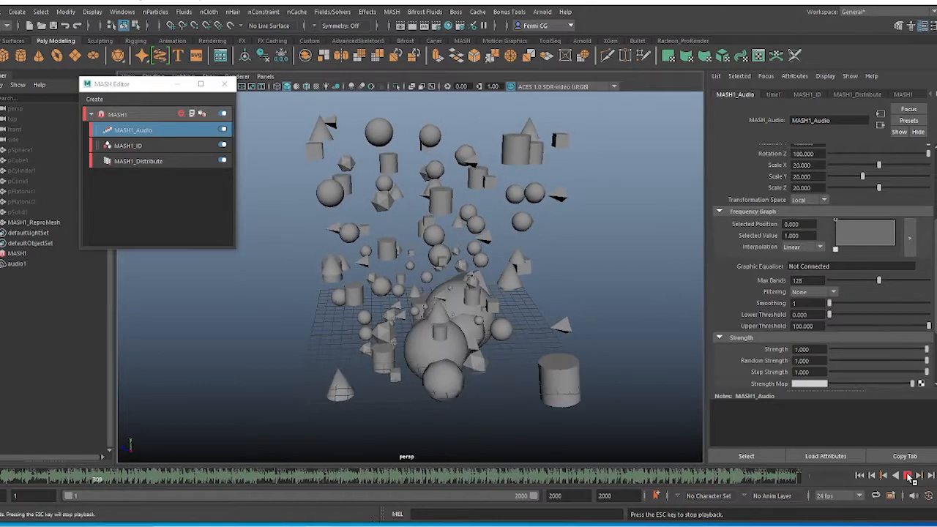
Try Multiply as the Audio node's Output Mode during playback and return it to Normal.
scroll(823, 271, up, 5)
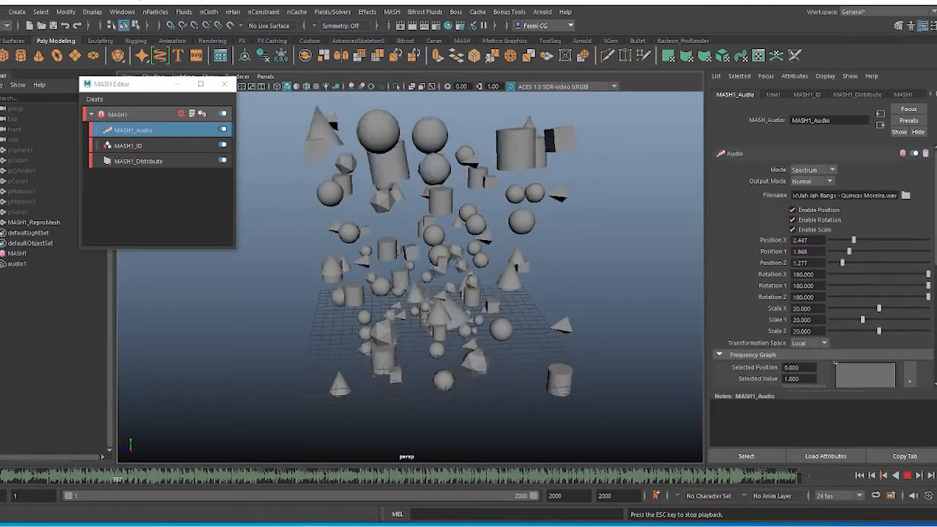
click(830, 180)
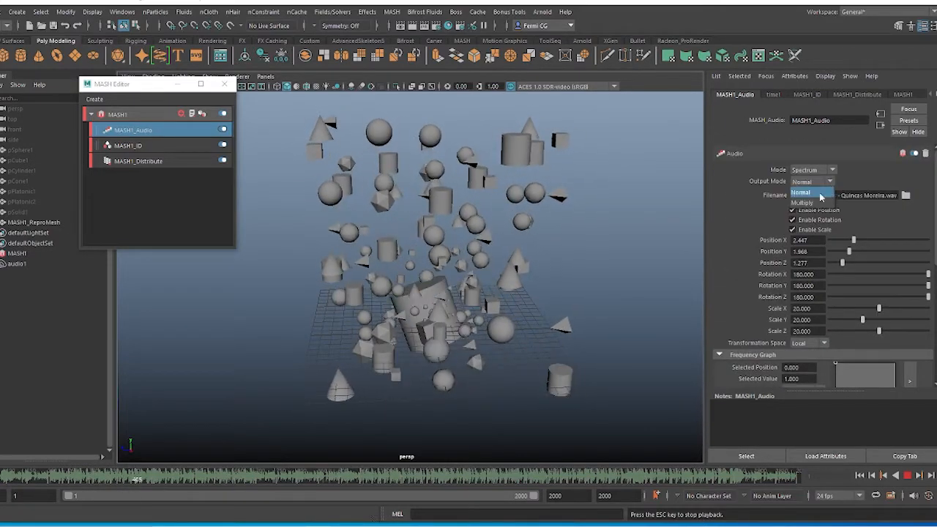
click(817, 207)
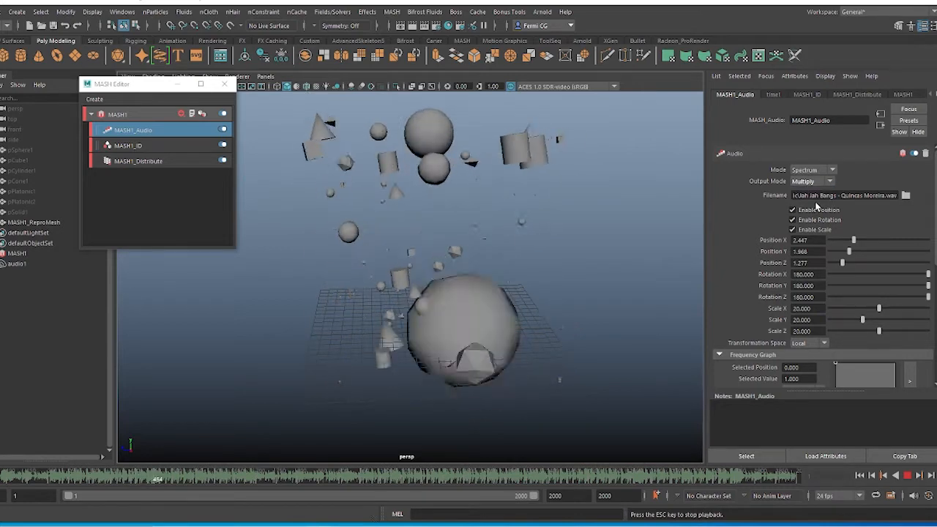
click(829, 181)
click(829, 182)
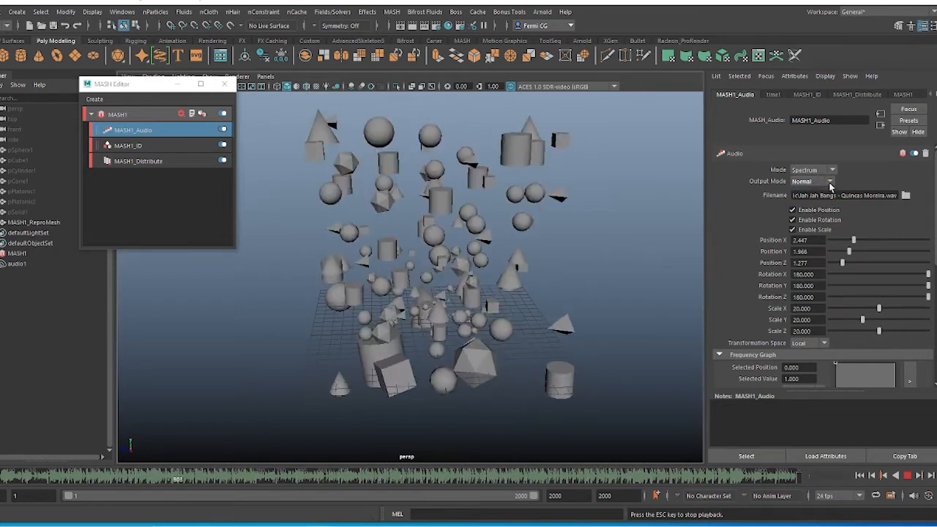
Try Average as the Audio node's Mode, return it to Spectrum, and stop playback.
click(820, 170)
click(822, 191)
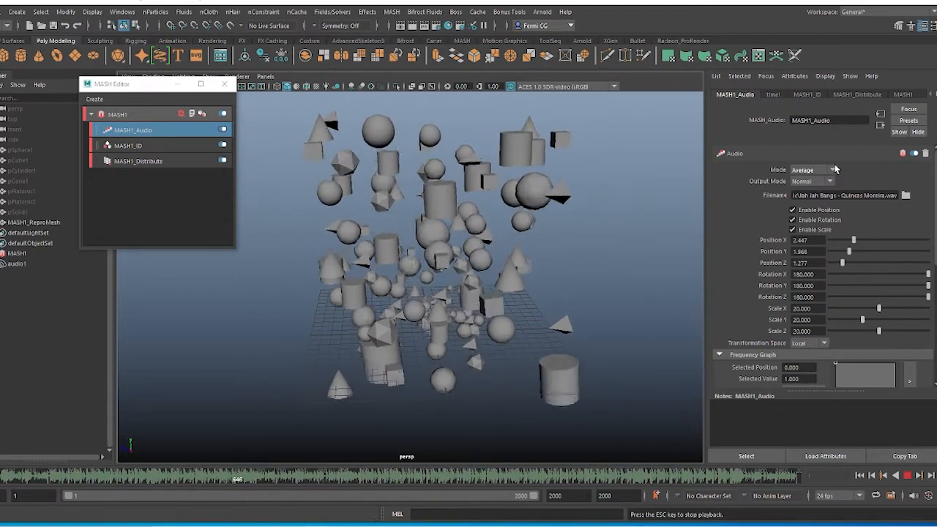
click(821, 182)
click(820, 182)
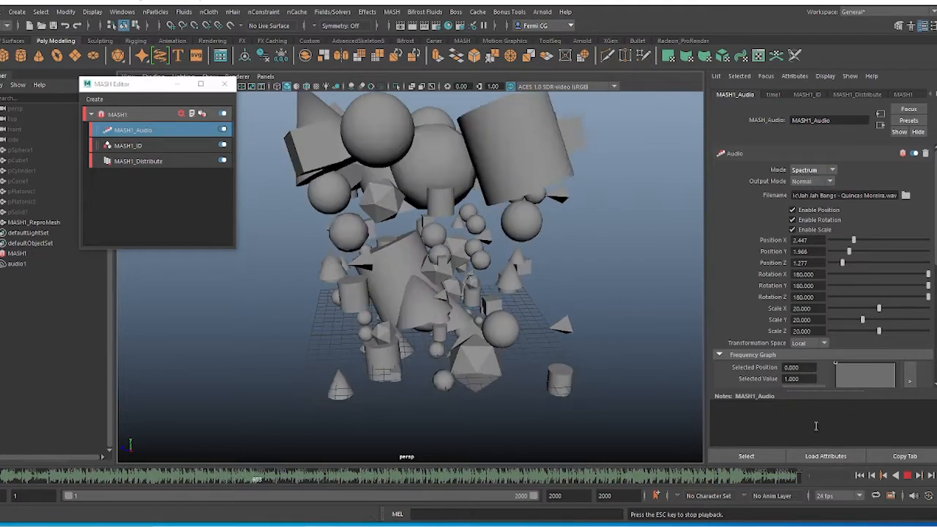
click(909, 476)
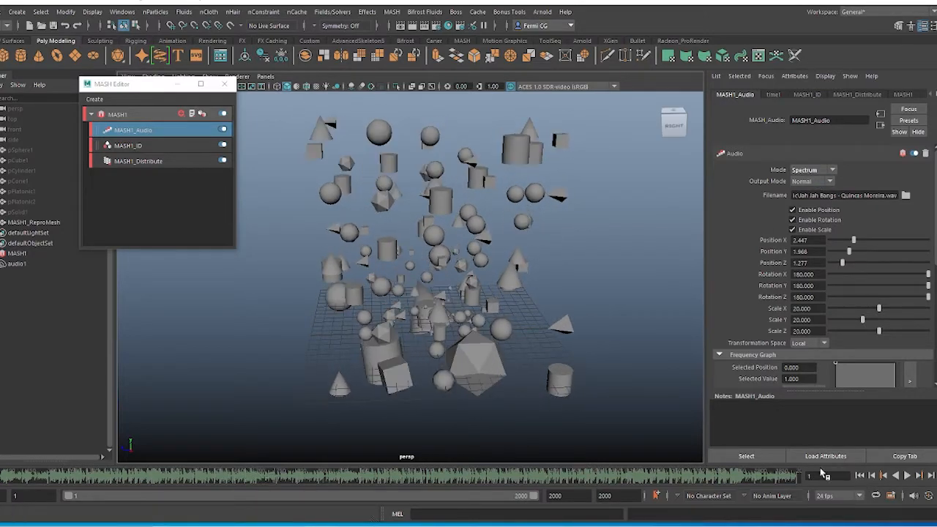
alt+drag(439, 322, 425, 273)
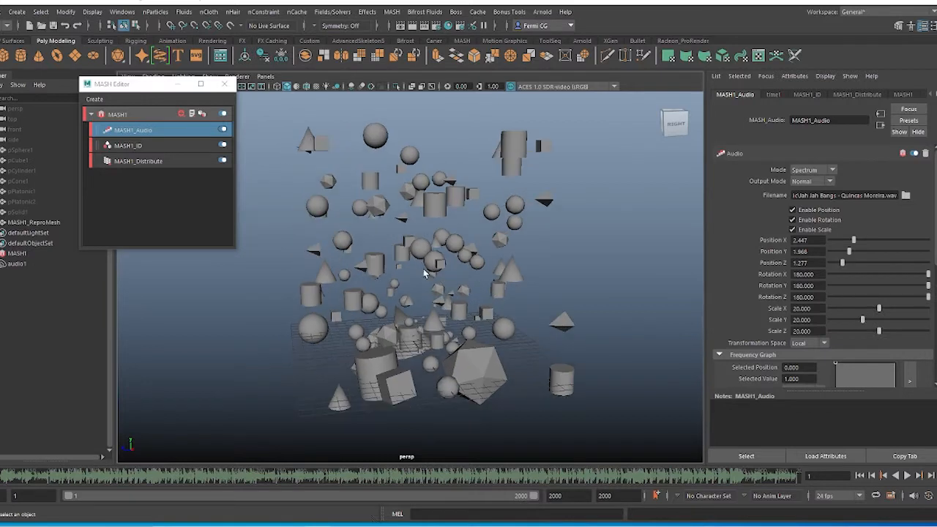
Add a Signal node to the MASH1 network and set its Position X, Y and Z to 0.
click(181, 116)
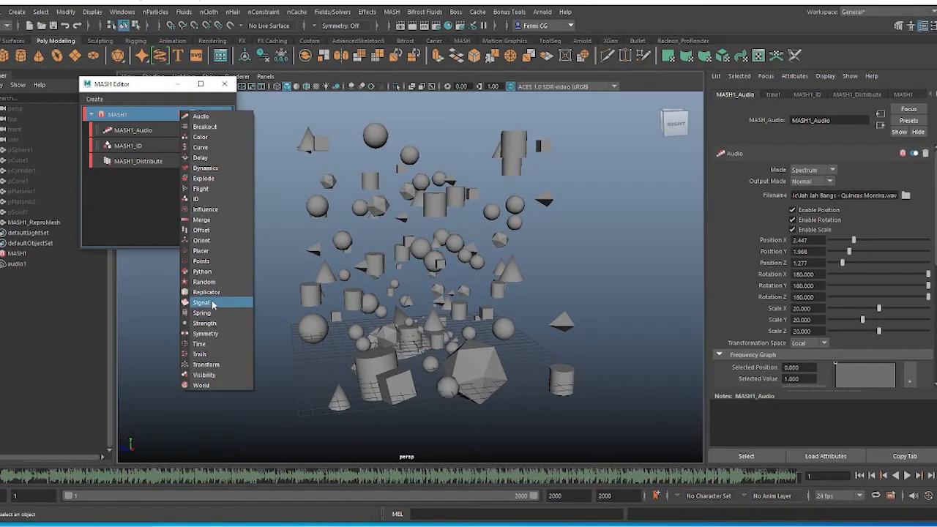
click(213, 303)
click(147, 134)
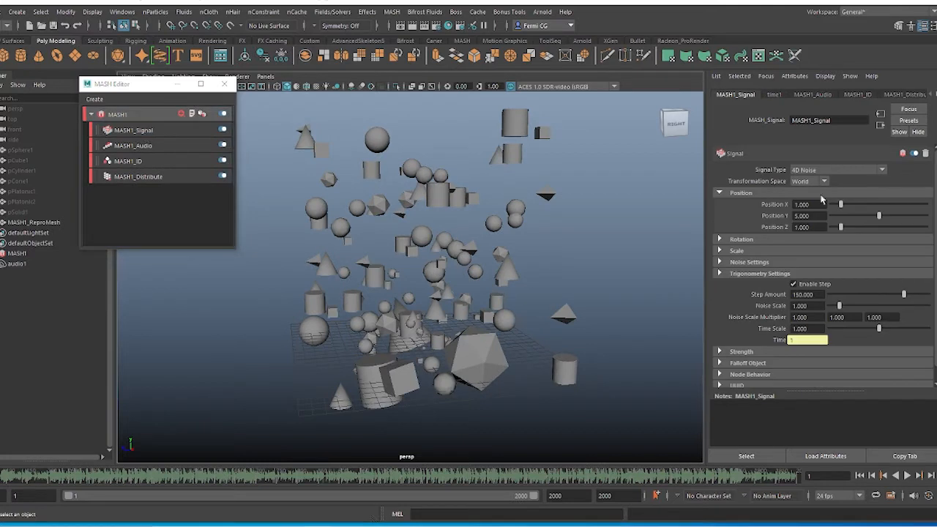
drag(844, 219, 827, 205)
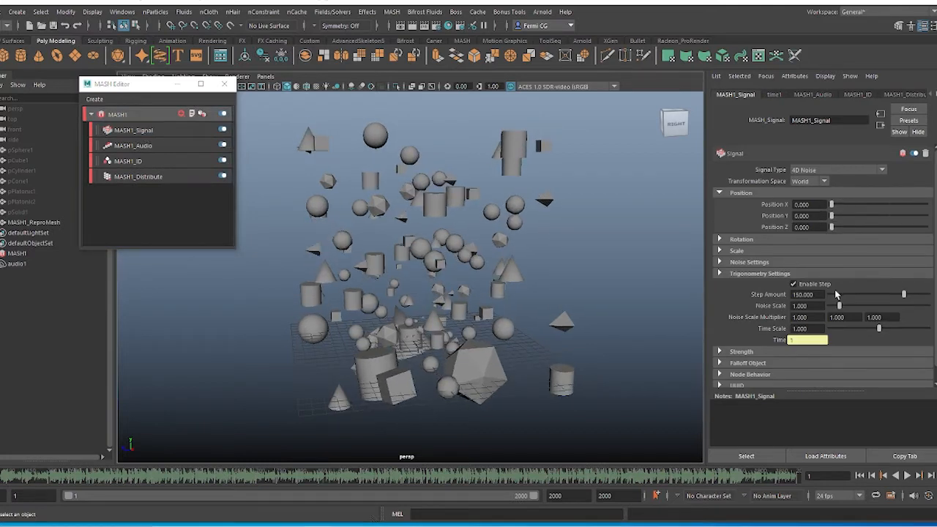
Set the Signal node's Rotation X, Y and Z to 360.
click(741, 240)
text(3)
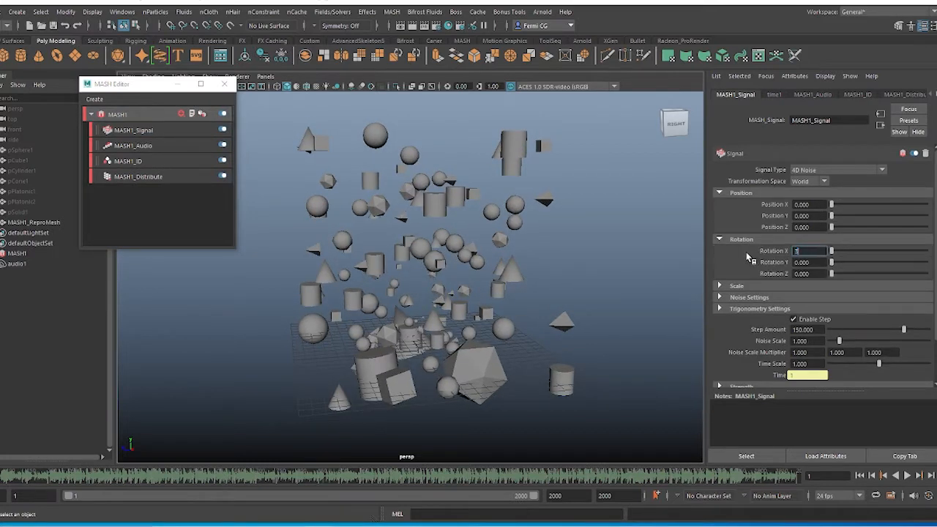
text(60)
key(Return)
key(Tab)
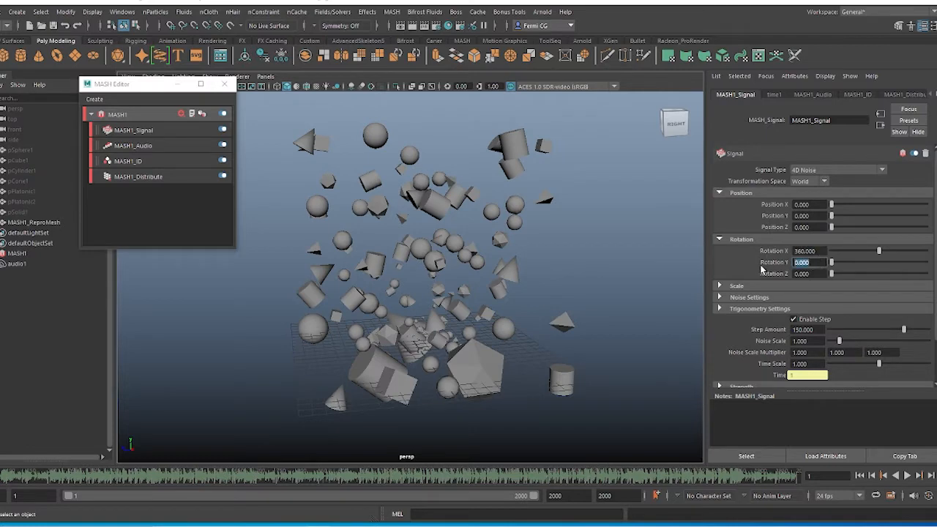
text(360)
key(Tab)
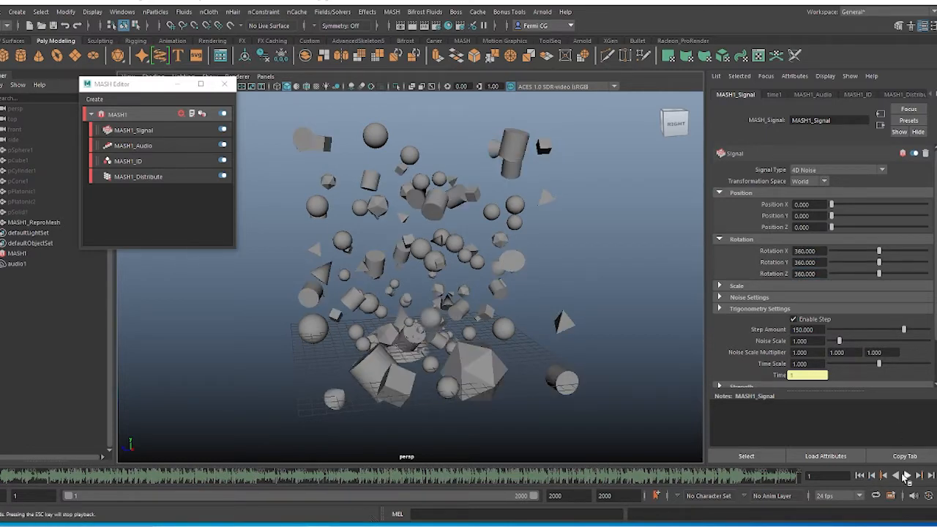
Tune the Signal node during playback to a Step Amount of about 57.9 and Noise Scale of about 0.105, and return to the first frame.
click(908, 476)
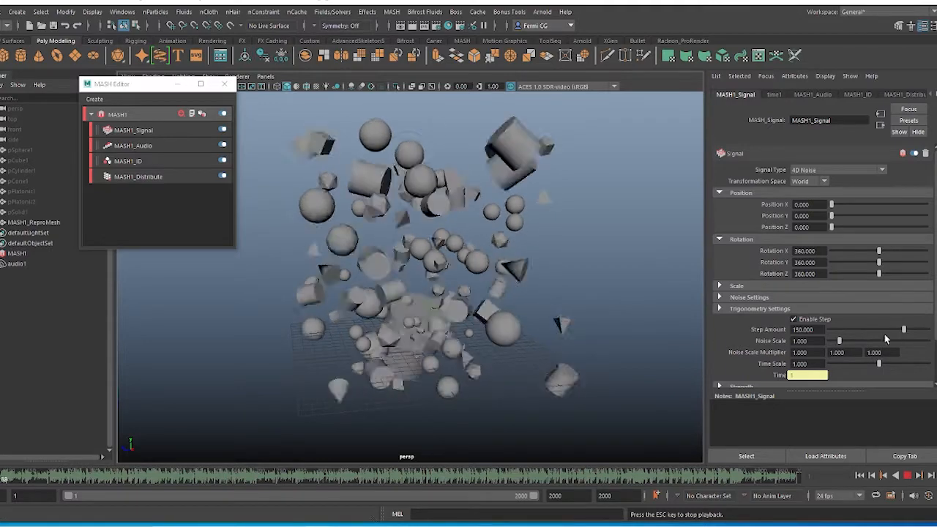
drag(885, 336, 834, 341)
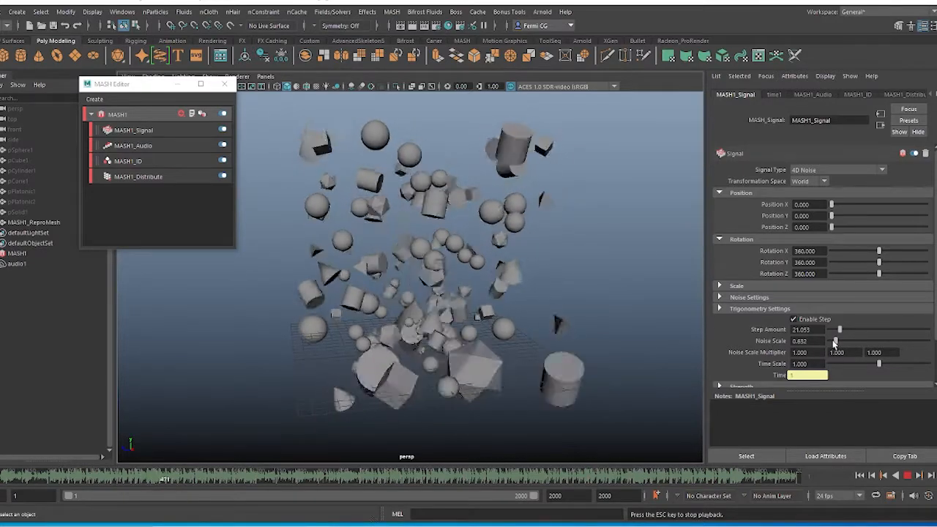
drag(835, 343, 859, 331)
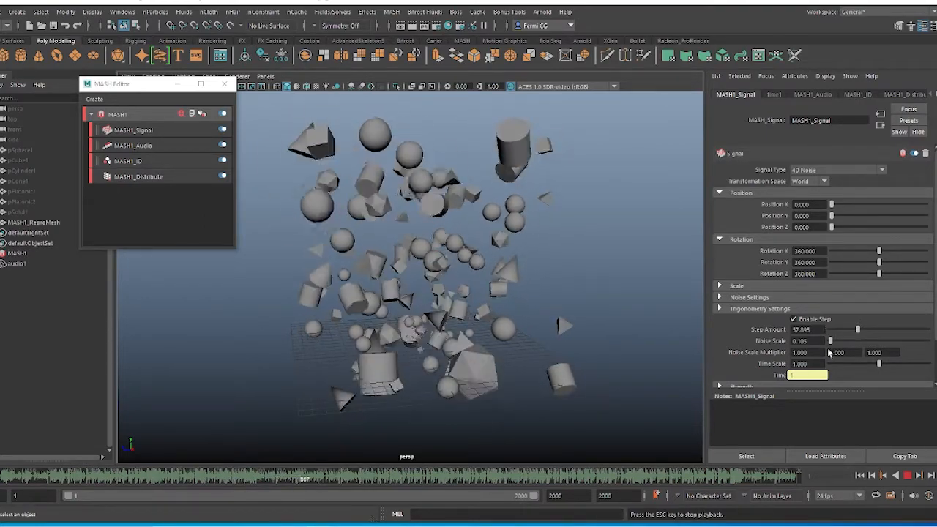
key(Escape)
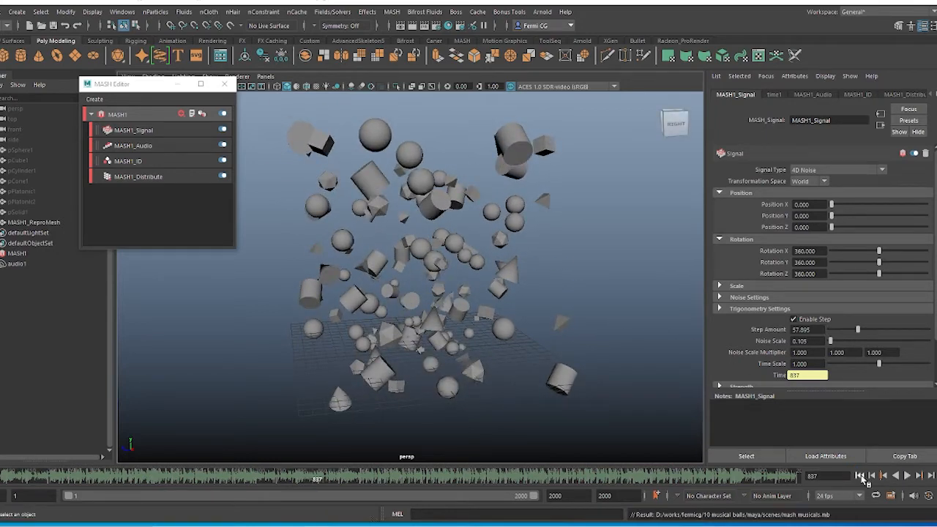
click(860, 476)
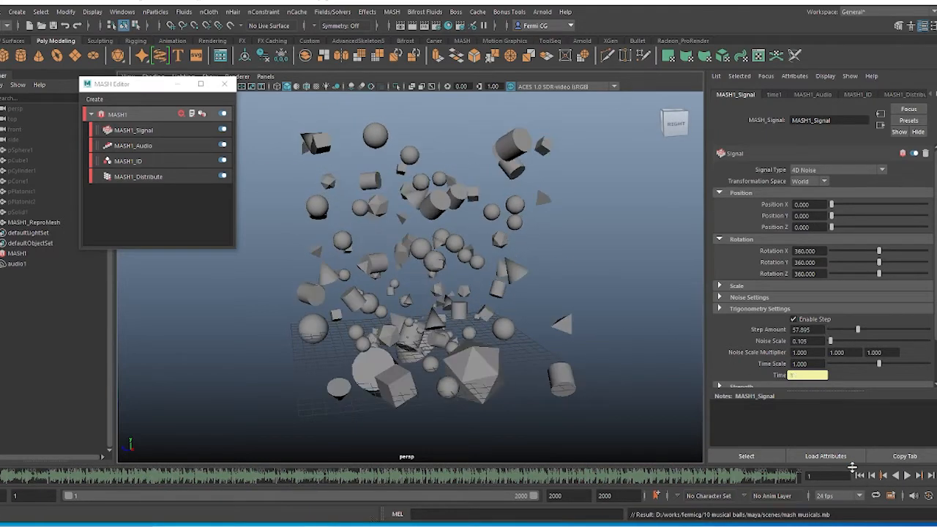
Add a Color node to the MASH1 network and set its color to orange.
click(181, 116)
click(202, 142)
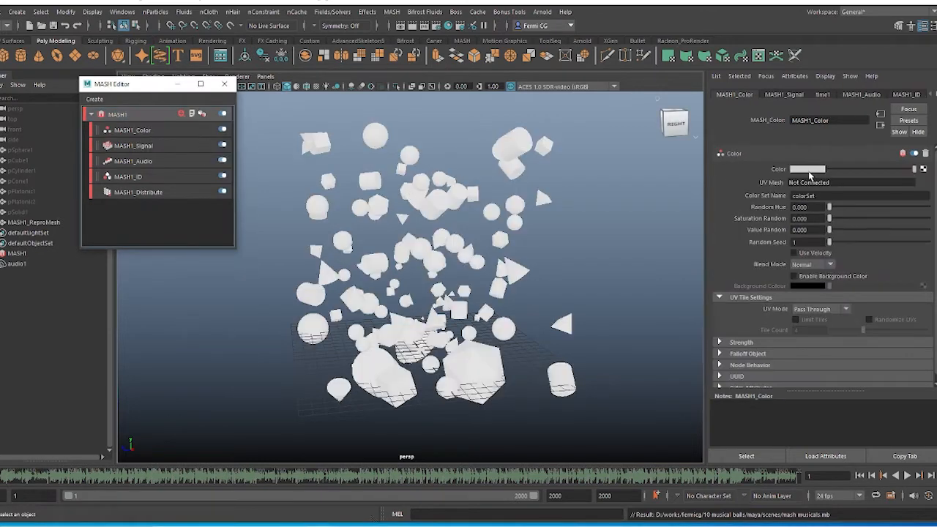
click(812, 178)
click(911, 168)
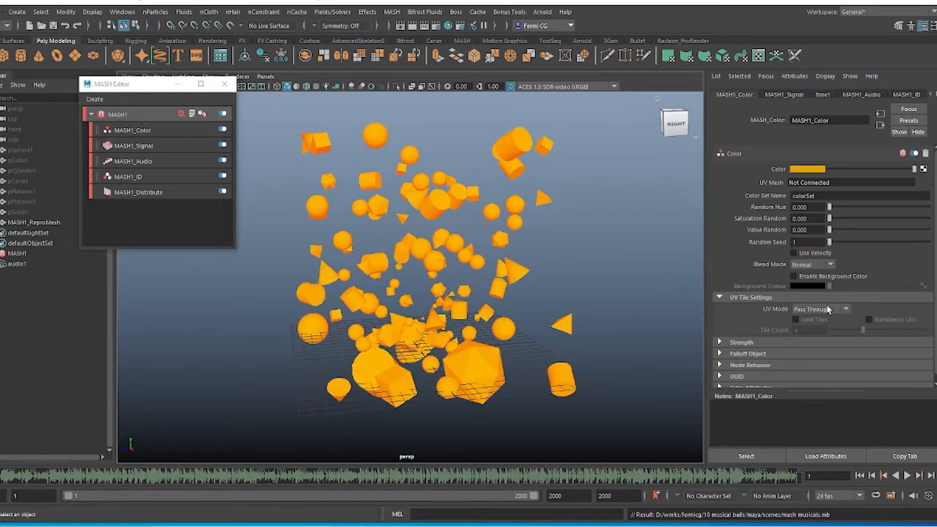
Set the Color node's Random Hue to about 0.426 and Value Random to about 0.247, and preview the animation briefly.
drag(830, 207, 871, 207)
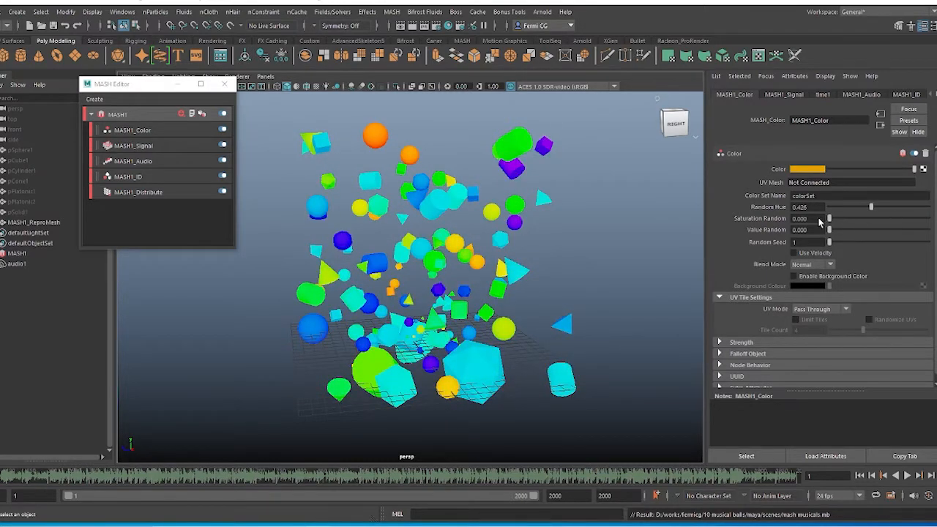
drag(829, 229, 853, 250)
click(908, 475)
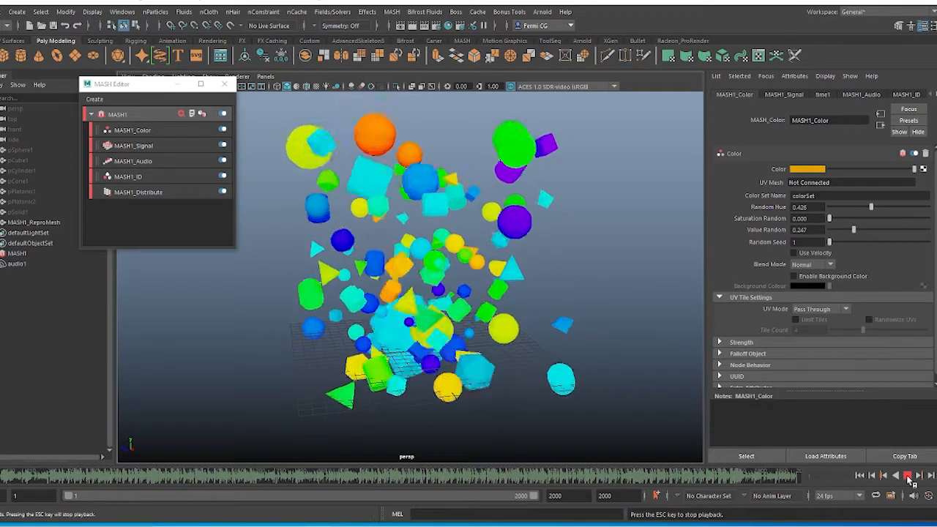
click(907, 476)
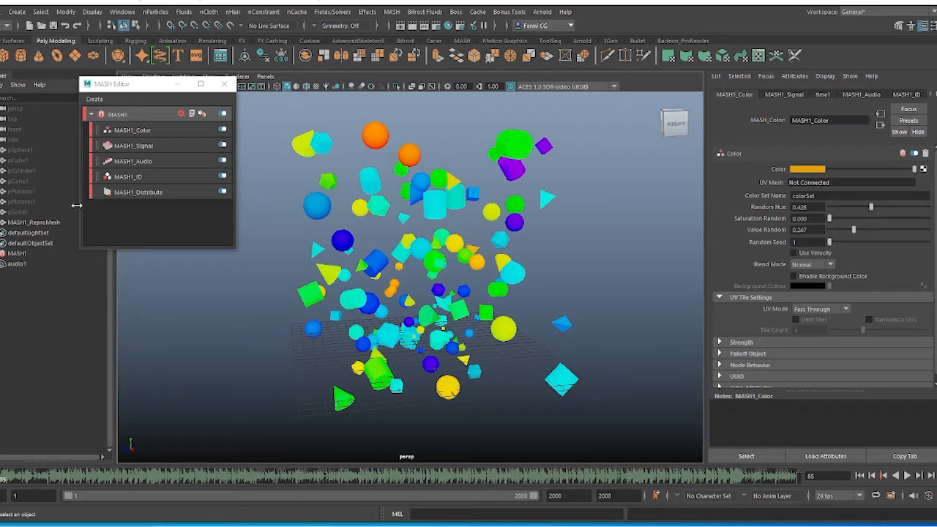
Graph the input and output connections of MASH1_ReproMesh in the Node Editor and widen its window.
click(54, 224)
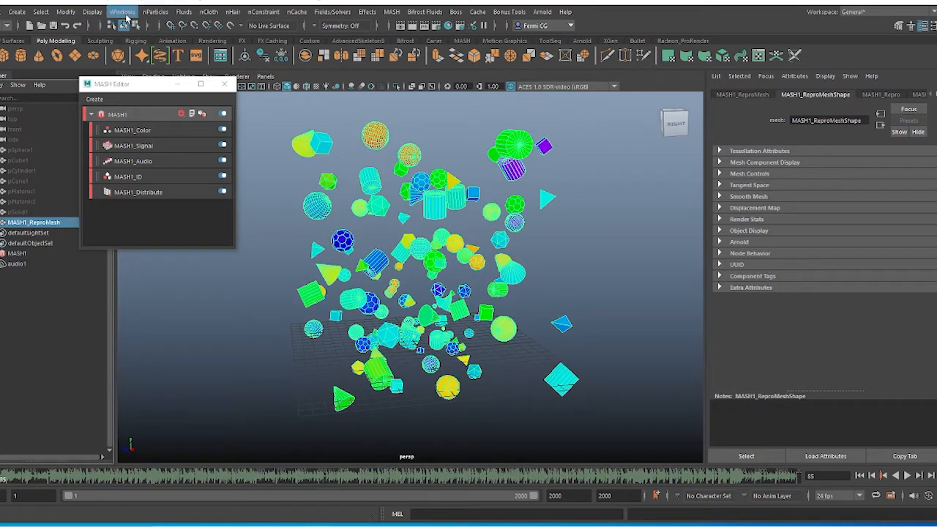
click(125, 14)
click(143, 161)
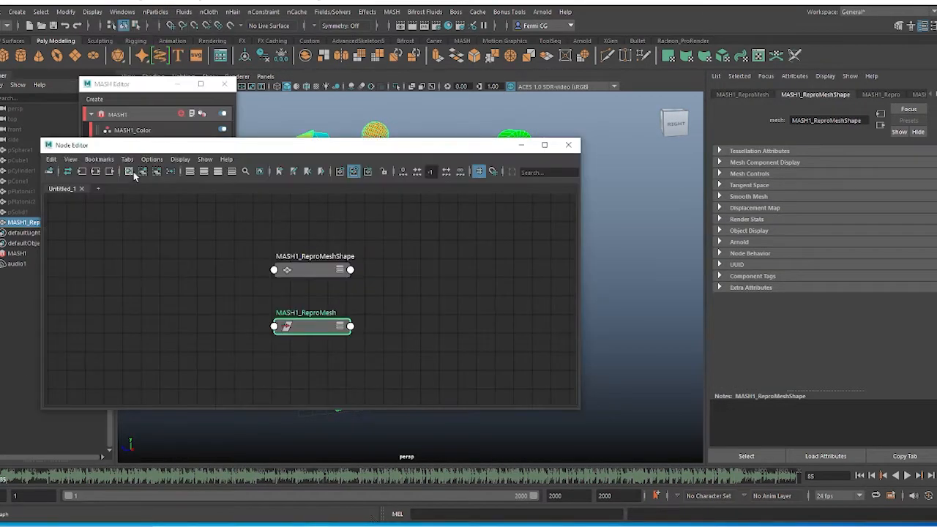
click(97, 173)
scroll(256, 253, up, 4)
alt+middle_drag(268, 214, 330, 331)
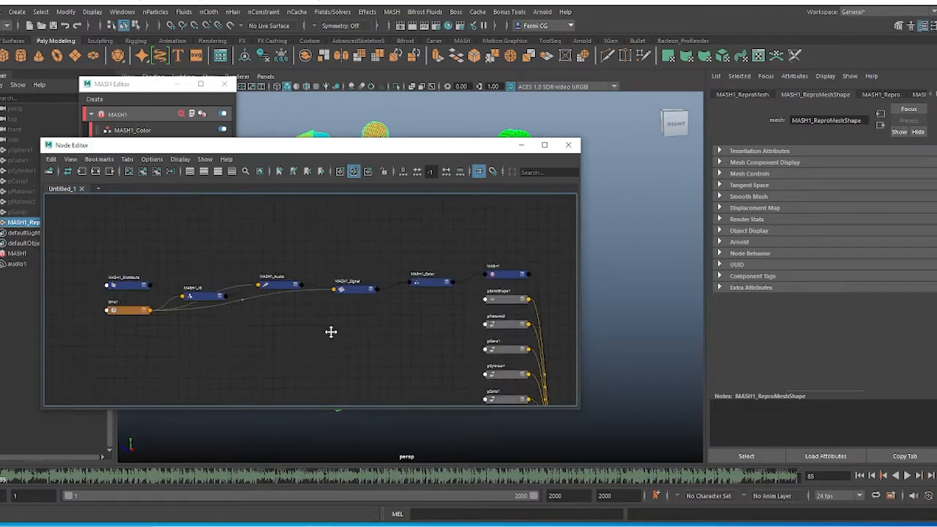
scroll(331, 331, up, 4)
drag(583, 303, 765, 307)
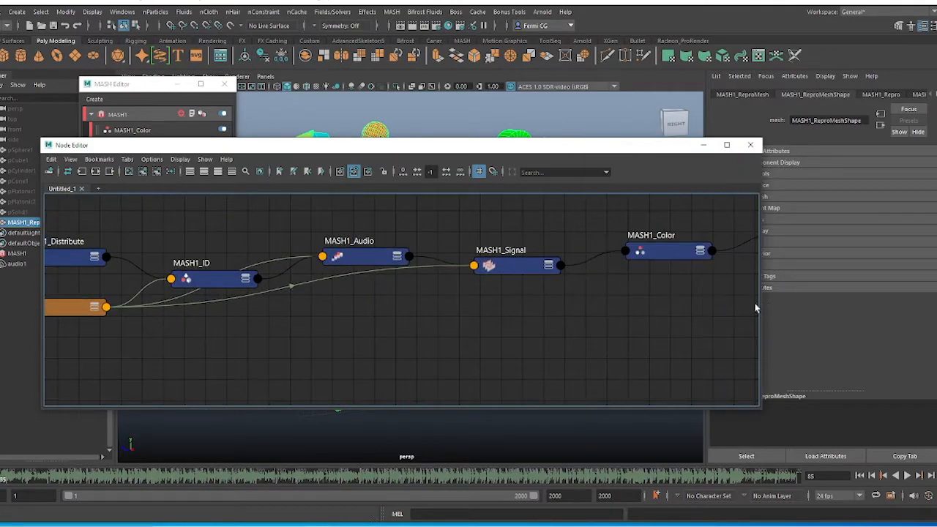
Move the MASH1_Audio node above its neighbours and expand the MASH1_Audio and MASH1_Color nodes to show their connected attributes.
alt+middle_drag(637, 291, 603, 317)
drag(345, 278, 407, 217)
alt+middle_drag(410, 303, 367, 312)
drag(360, 224, 378, 195)
alt+middle_drag(433, 312, 409, 377)
click(378, 264)
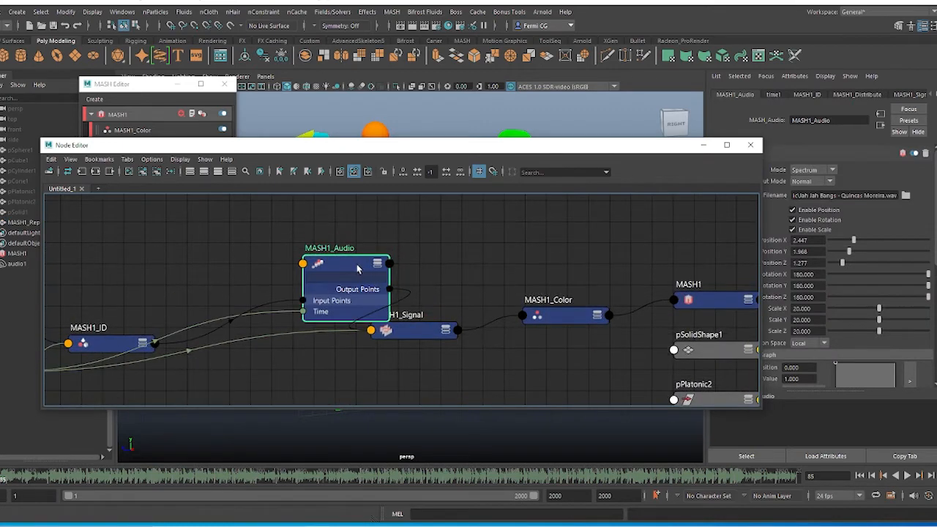
alt+middle_drag(358, 269, 357, 228)
drag(352, 224, 351, 235)
click(599, 277)
alt+middle_drag(519, 334, 500, 375)
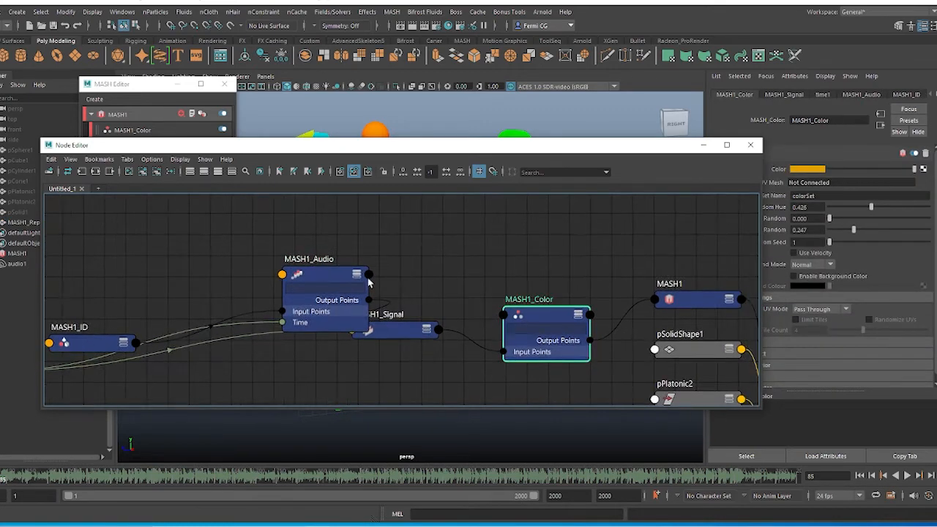
click(369, 275)
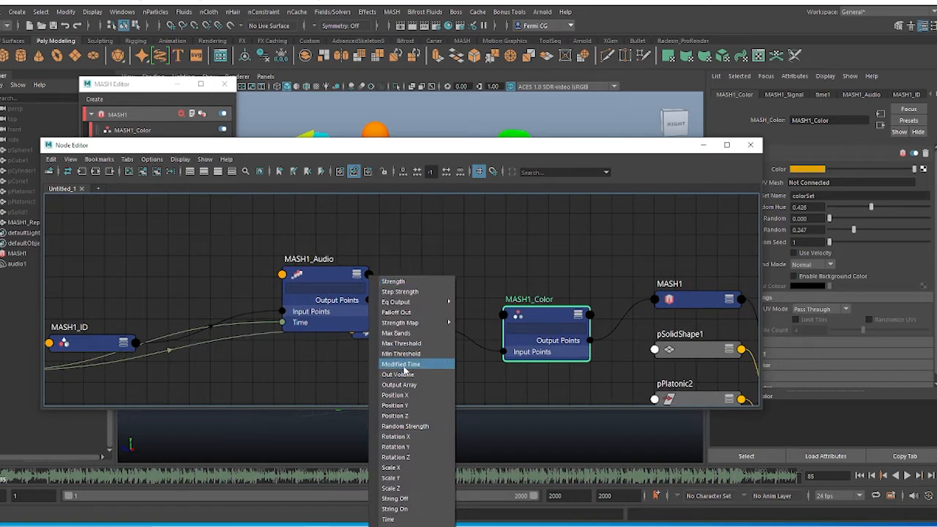
click(596, 251)
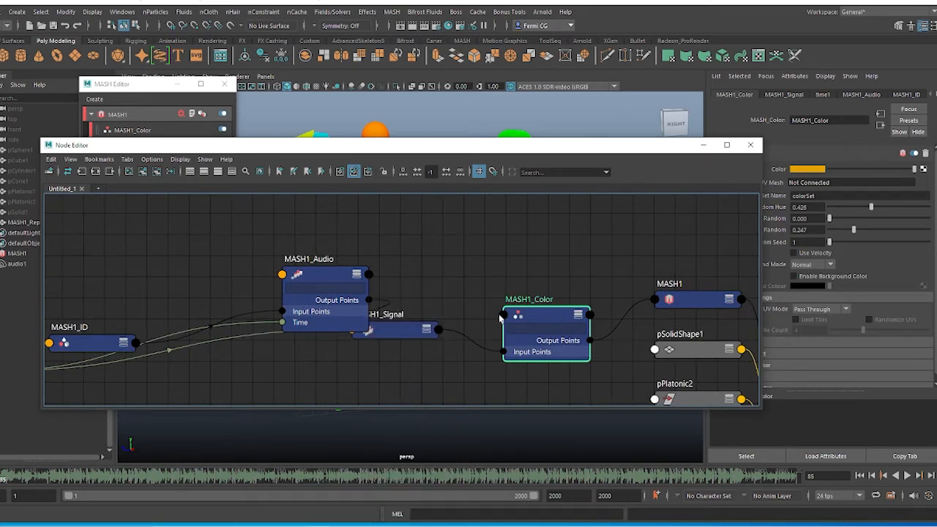
click(464, 273)
Create an Audio Wave utility node from Bonus Tools and place it above the MASH1_Distribute and MASH1_ID nodes.
click(511, 12)
mouse_move(518, 44)
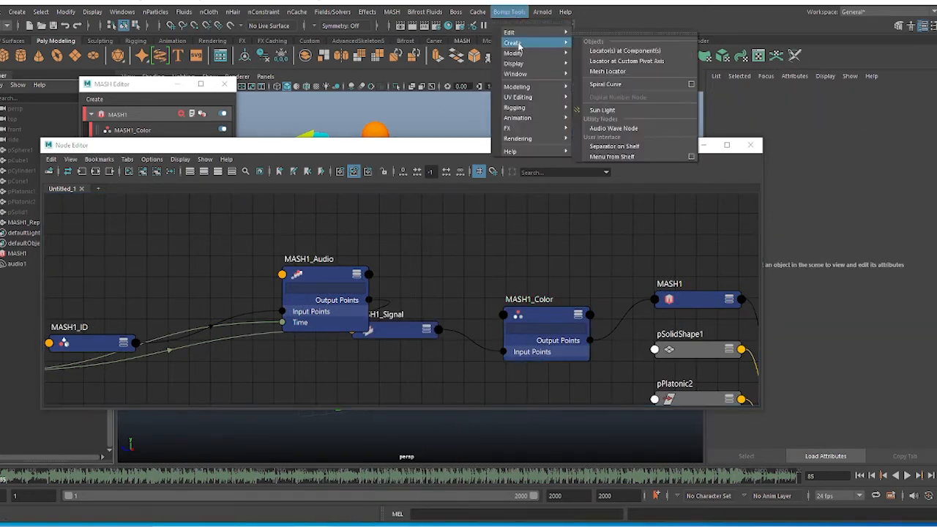
click(619, 130)
drag(408, 230, 437, 229)
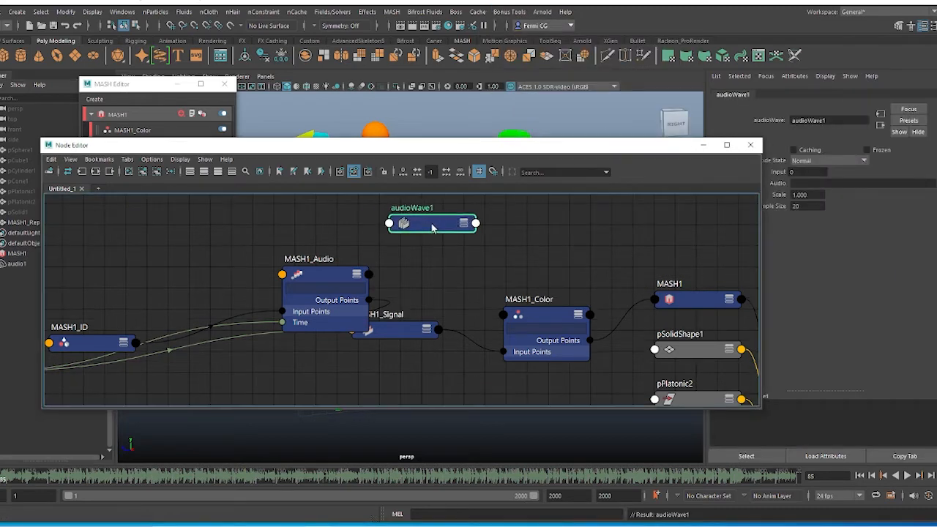
alt+middle_drag(423, 246, 618, 263)
drag(655, 252, 291, 254)
alt+middle_drag(291, 254, 370, 230)
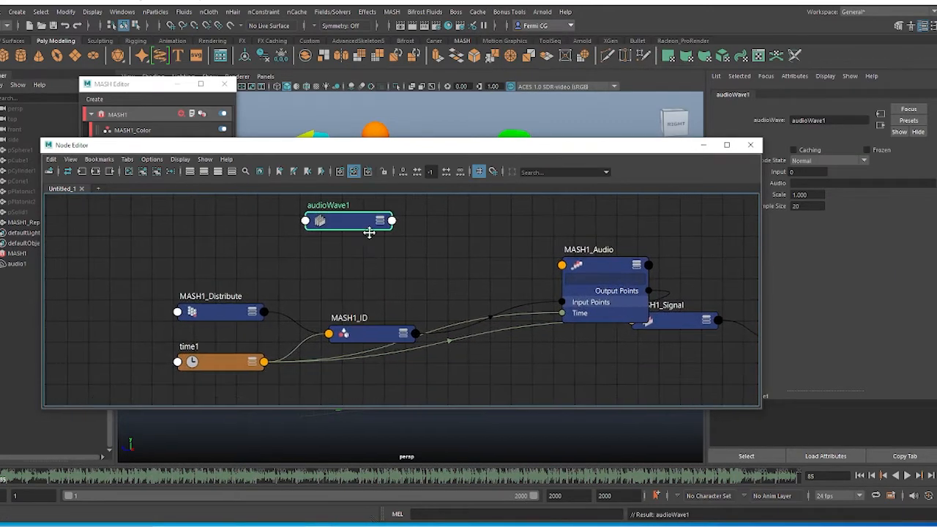
Expand the time1 node and connect its Out Time to the input of audioWave1.
click(252, 366)
click(252, 362)
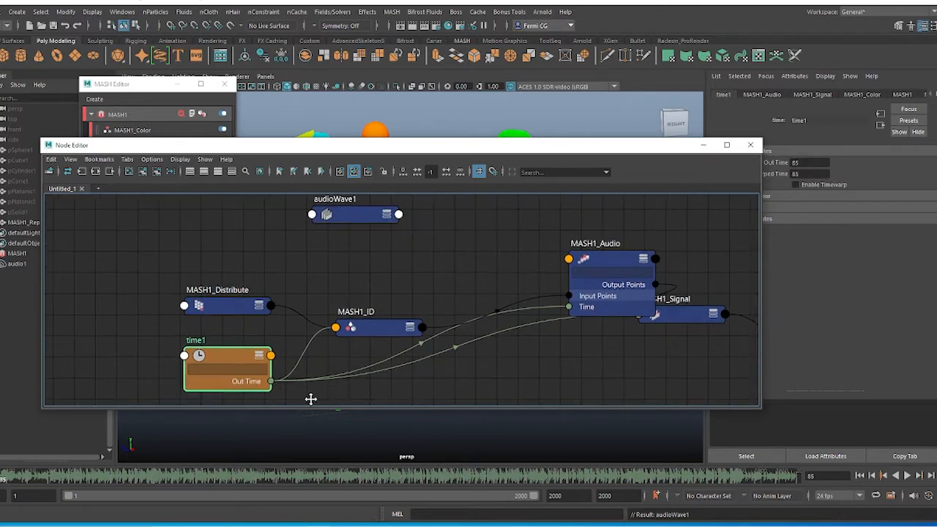
drag(270, 382, 329, 220)
click(345, 235)
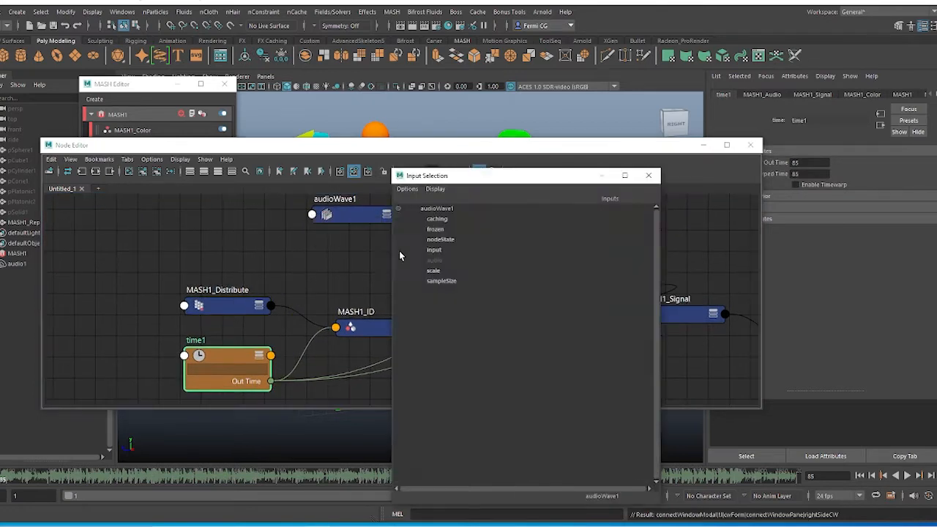
click(434, 251)
scroll(418, 266, down, 4)
alt+middle_drag(542, 233, 459, 268)
scroll(459, 268, up, 2)
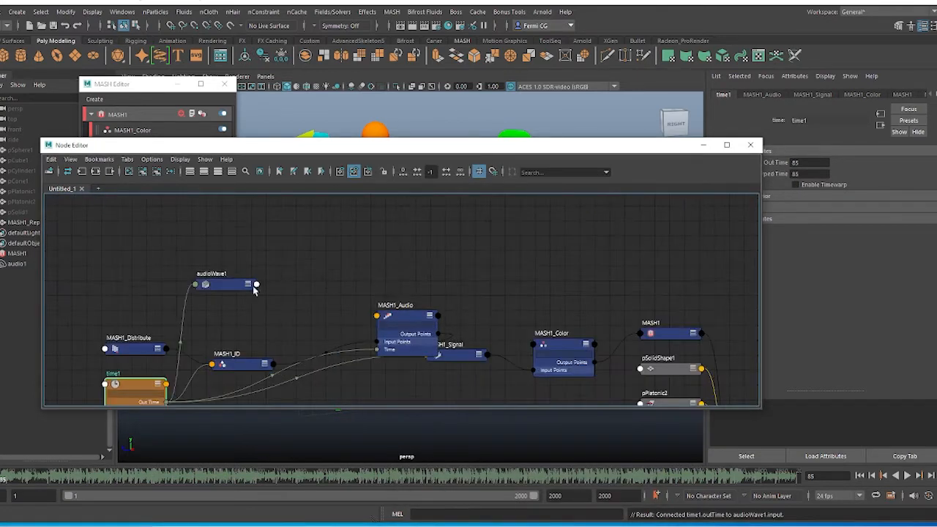
Move the audioWave1 node above and between the MASH1_Audio and MASH1_Color nodes.
drag(233, 285, 572, 325)
alt+middle_drag(572, 324, 515, 257)
drag(516, 261, 496, 246)
alt+middle_drag(448, 319, 461, 402)
scroll(500, 345, up, 4)
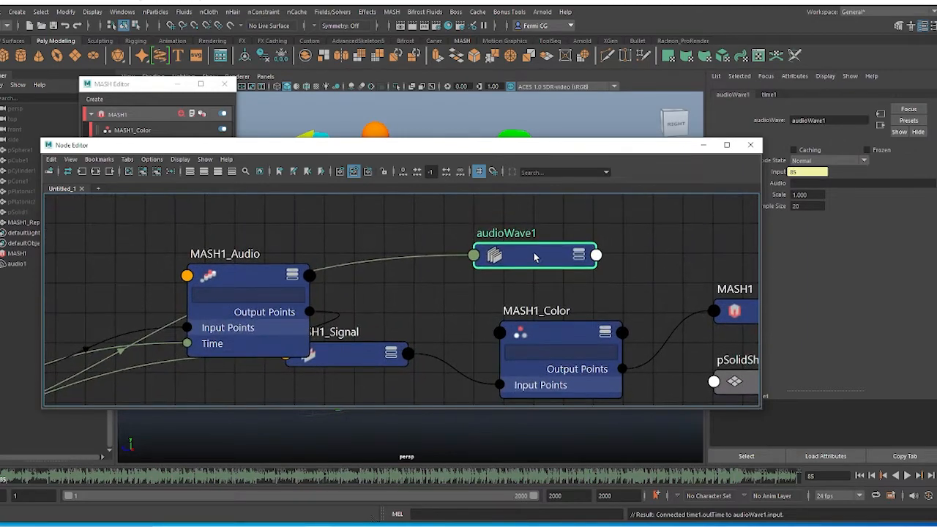
drag(535, 257, 428, 235)
scroll(555, 293, down, 3)
alt+middle_drag(598, 239, 576, 239)
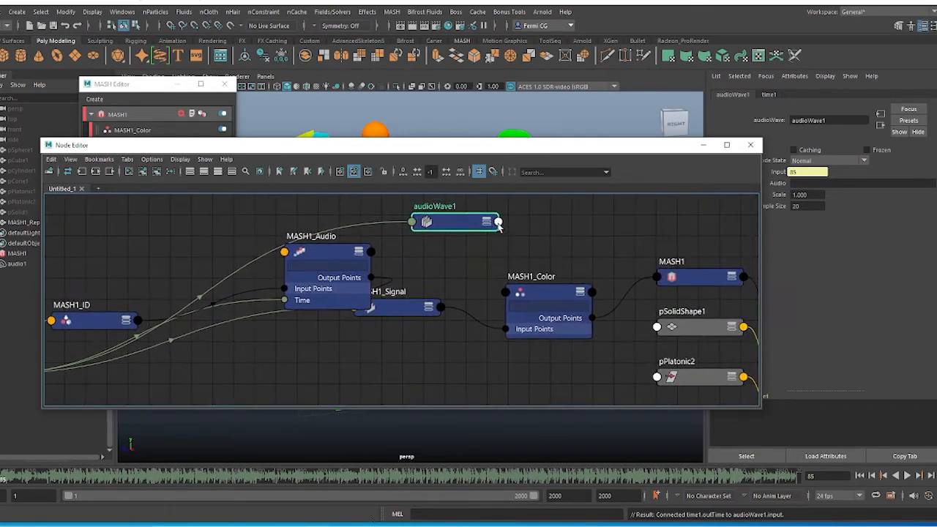
Connect audioWave1's output to MASH1_Color's Value Random and move the Node Editor window clear of the viewport shapes.
click(498, 223)
click(521, 230)
click(506, 294)
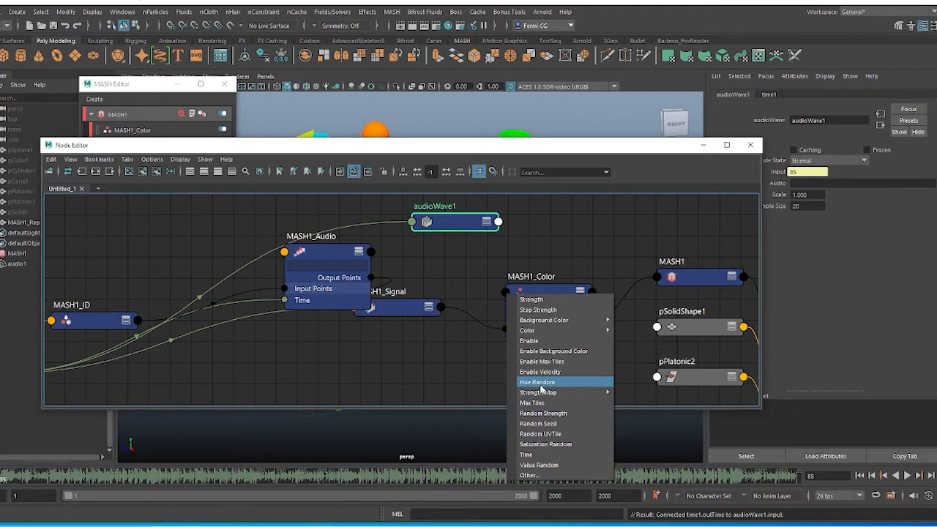
click(552, 466)
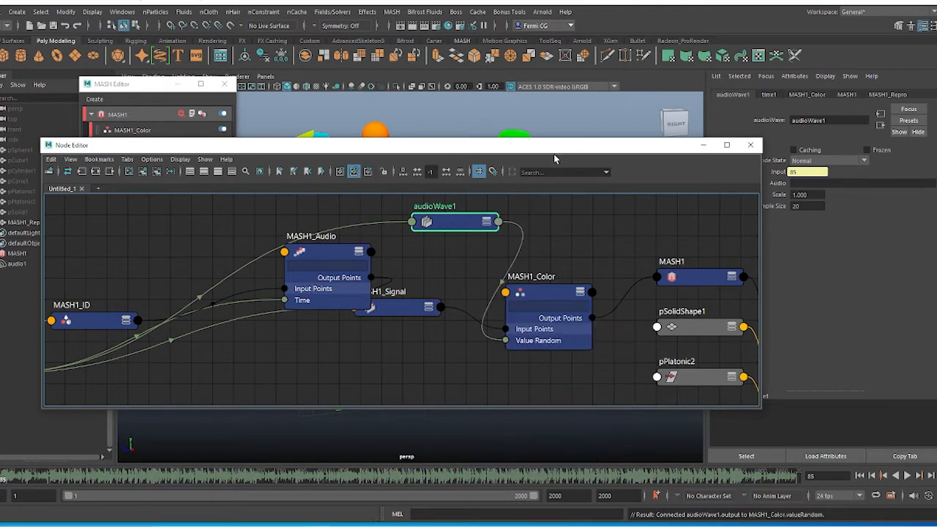
drag(554, 146, 481, 284)
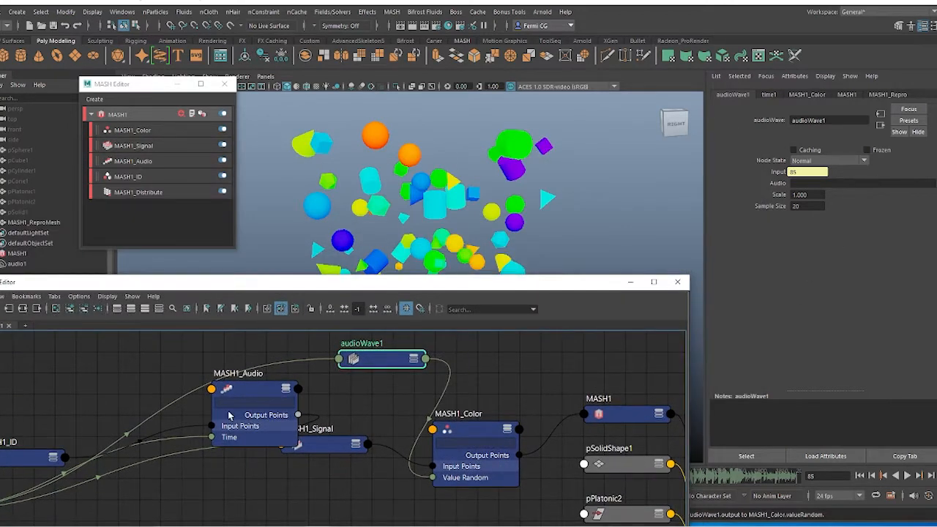
Copy the audio file path from MASH1_Audio's Filename into audioWave1's Audio attribute.
click(285, 382)
drag(896, 198, 750, 194)
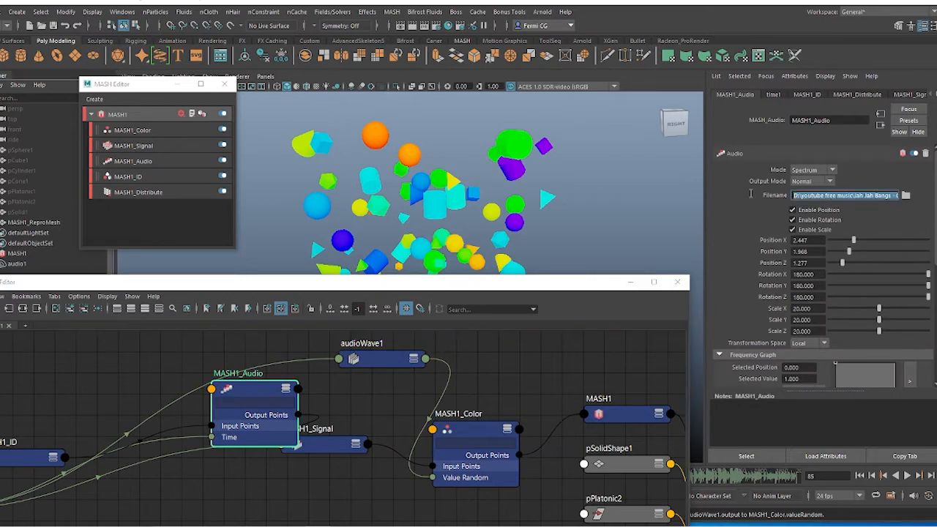
click(385, 365)
click(838, 192)
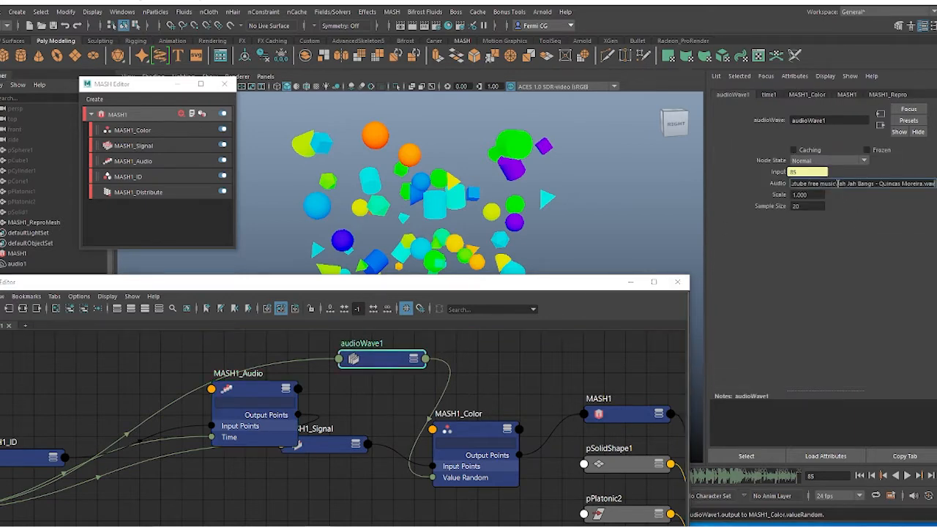
Minimize the Node Editor, play the animation and set audioWave1's Scale to 3.
click(630, 283)
click(907, 476)
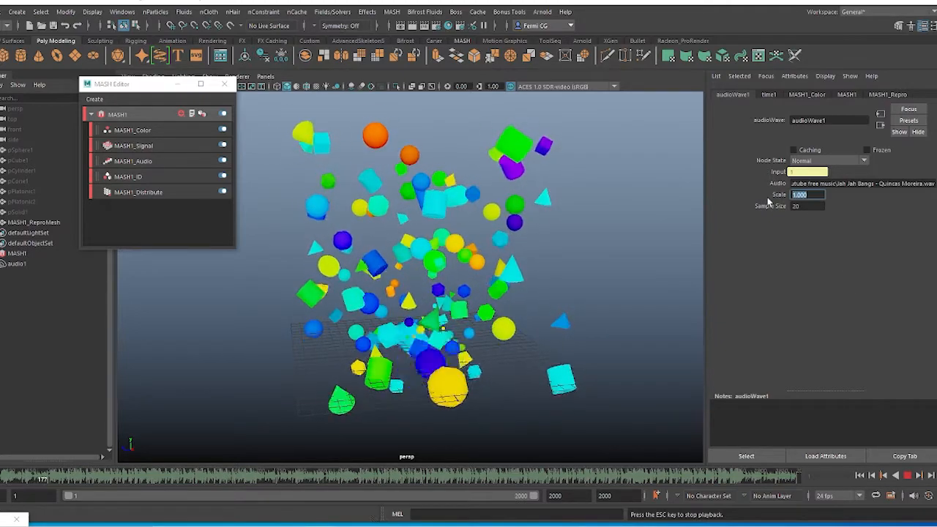
text(3)
key(Return)
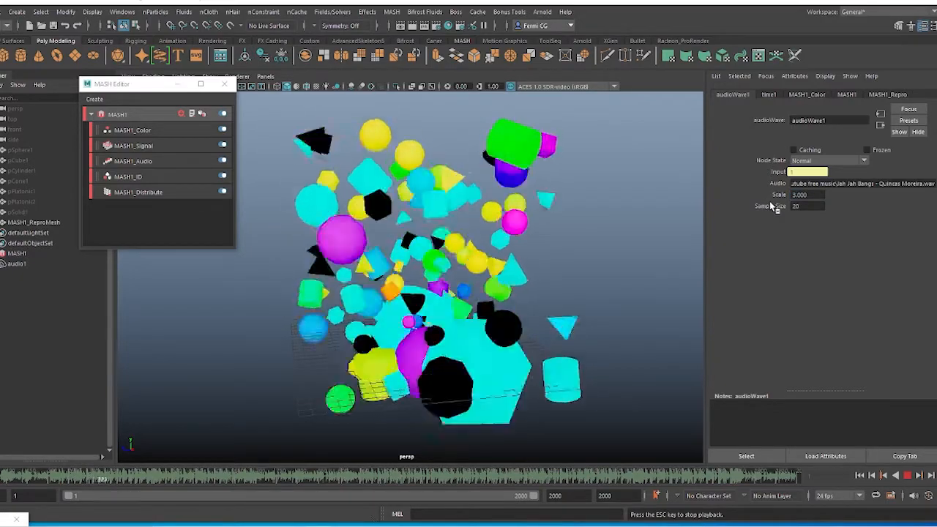
During playback, set audioWave1's Scale to 2 and try Sample Size values of 200, 100 and 65.
drag(818, 195, 769, 197)
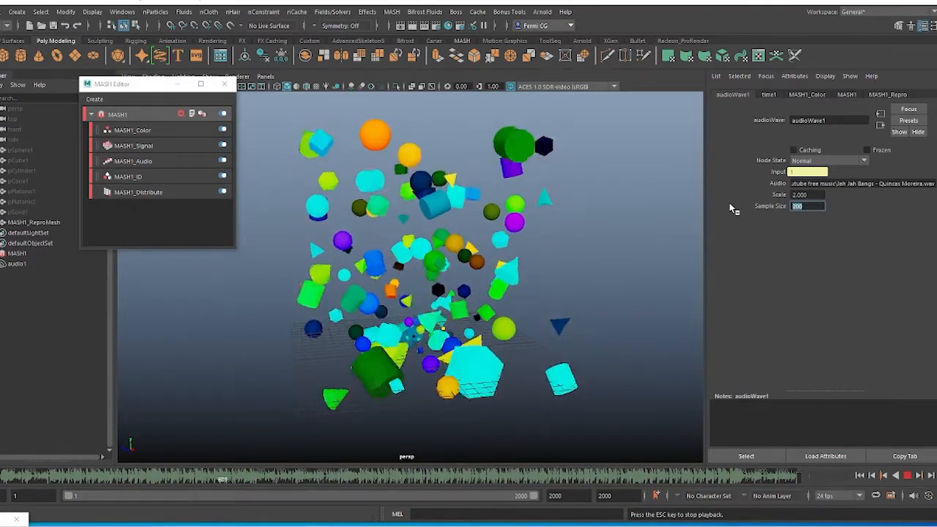
text(100)
key(Return)
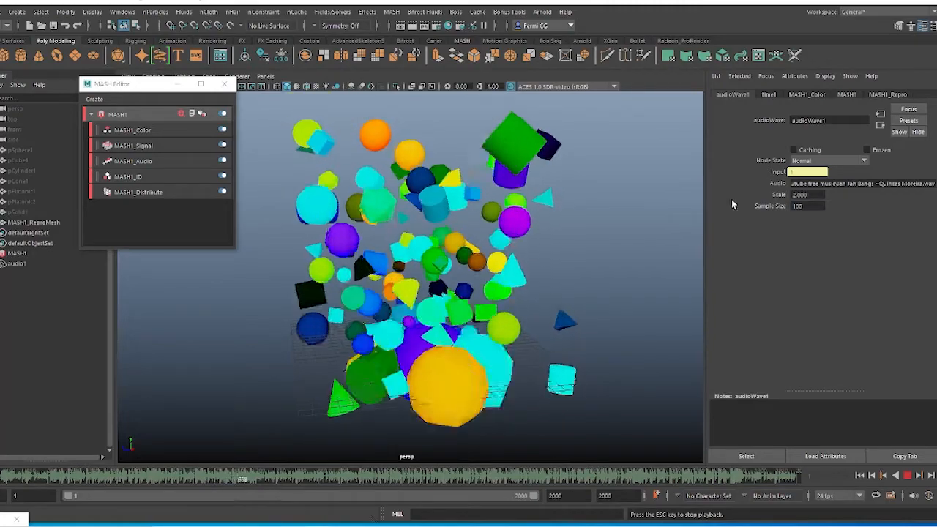
drag(802, 207, 766, 206)
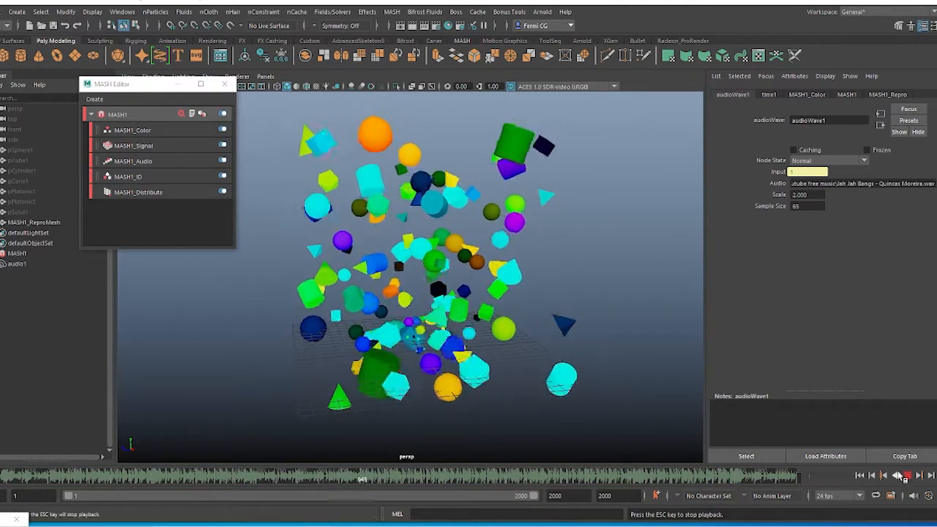
key(Escape)
Reopen the Node Editor, expand audioWave1 and connect its Output to MASH1_Color's Hue Random.
click(424, 526)
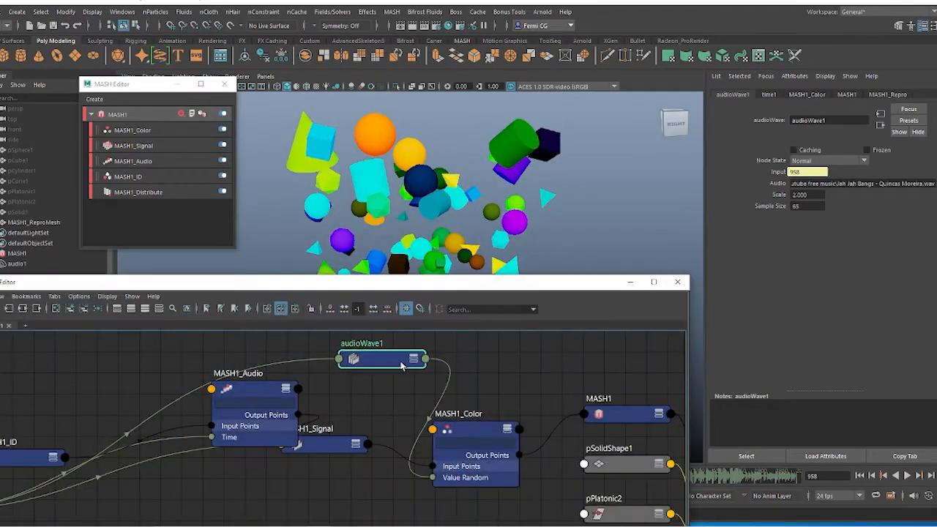
drag(451, 288, 386, 279)
click(360, 353)
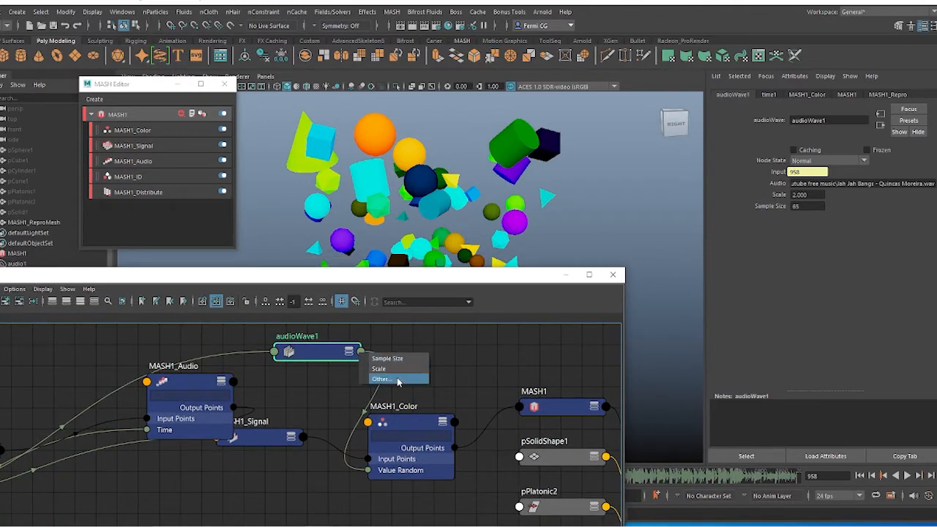
click(482, 371)
click(350, 352)
drag(331, 362, 309, 355)
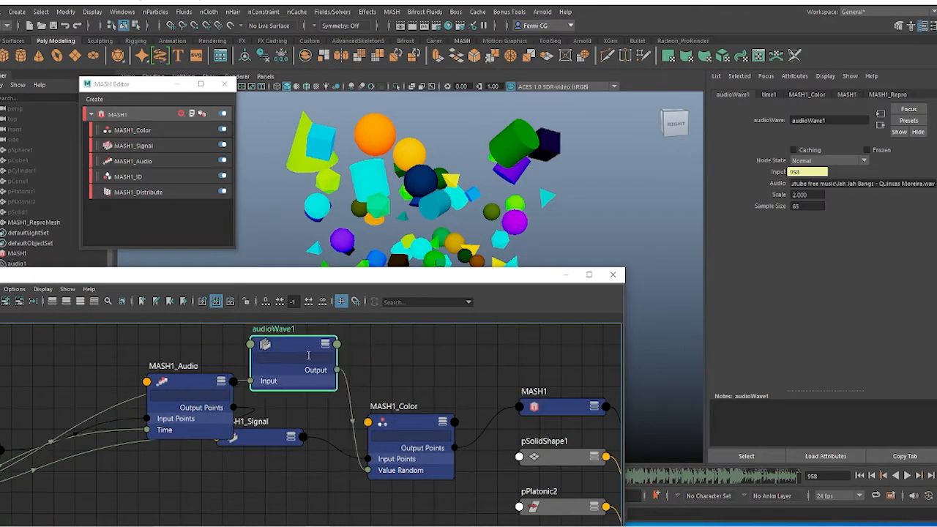
drag(341, 409, 368, 423)
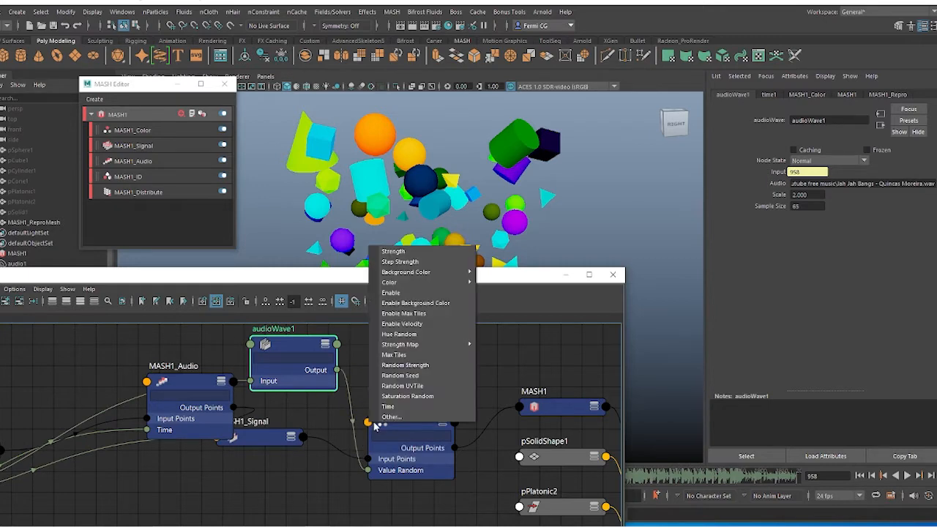
click(419, 335)
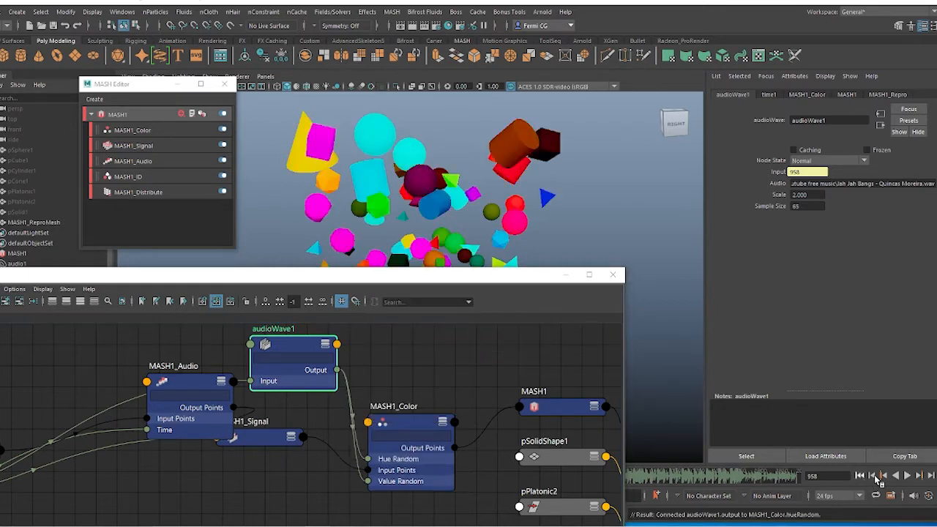
During playback, try audioWave1 Scale values of 1 and 3, and set its Sample Size to 20.
click(910, 476)
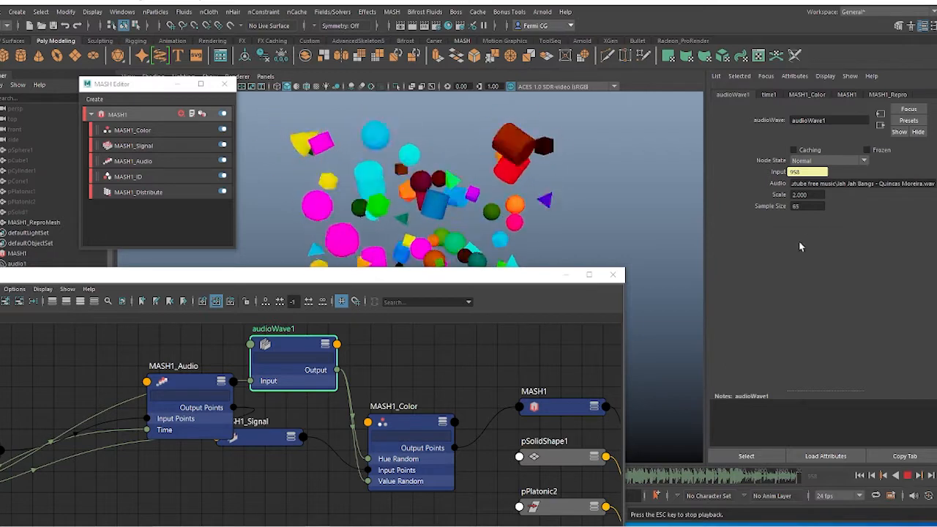
drag(812, 197, 789, 197)
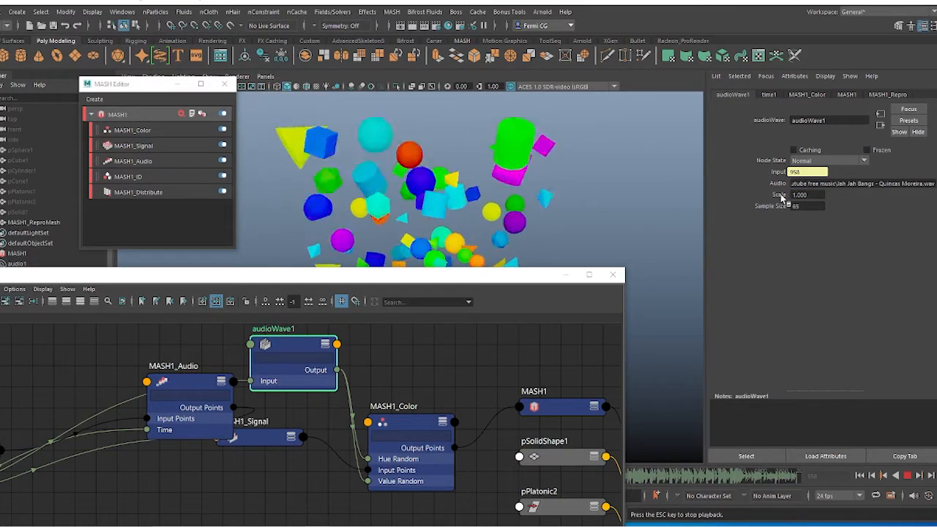
drag(812, 194, 785, 197)
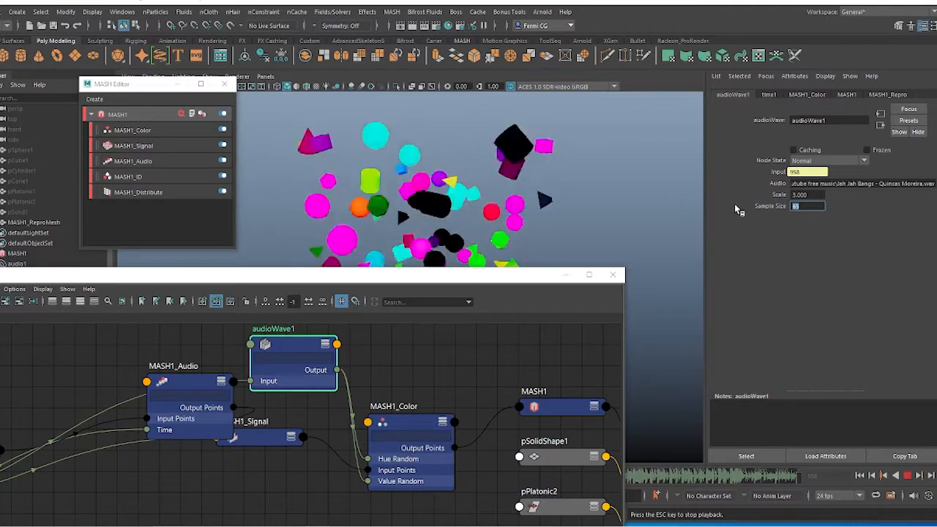
text(20)
key(Return)
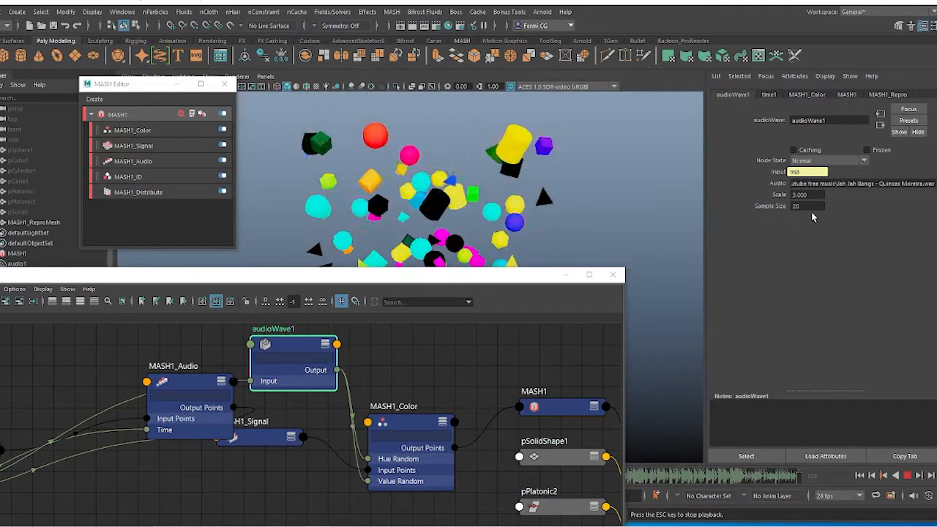
Try a Sample Size of 100, settle on Scale 2 and Sample Size 200 for audioWave1, and stop playback.
text(00)
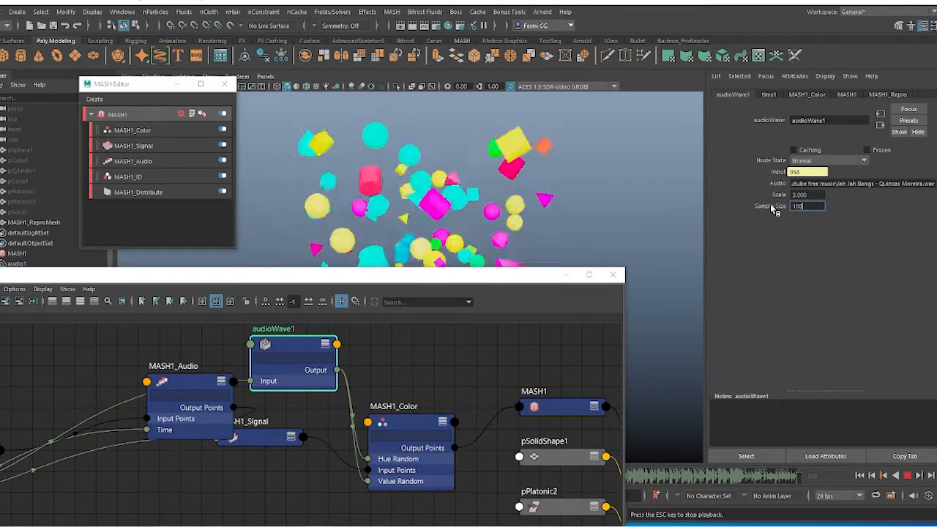
key(Return)
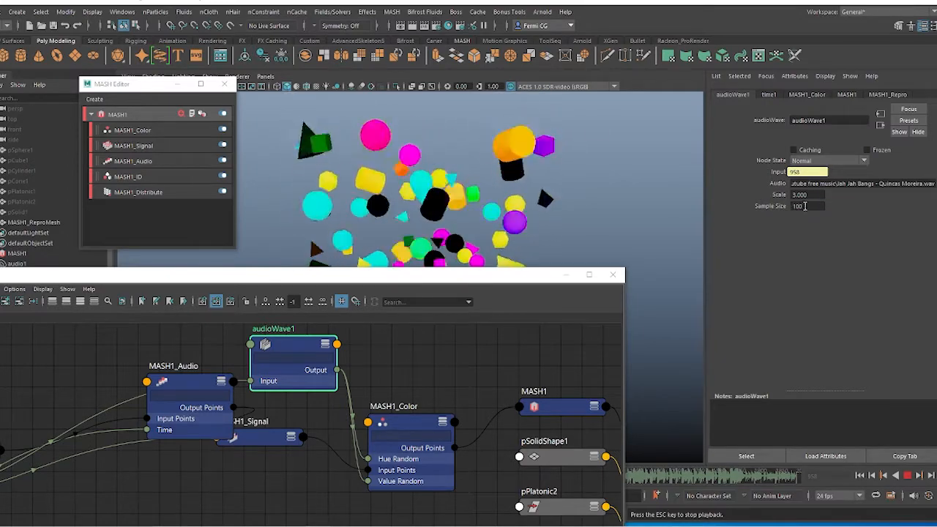
drag(805, 206, 773, 205)
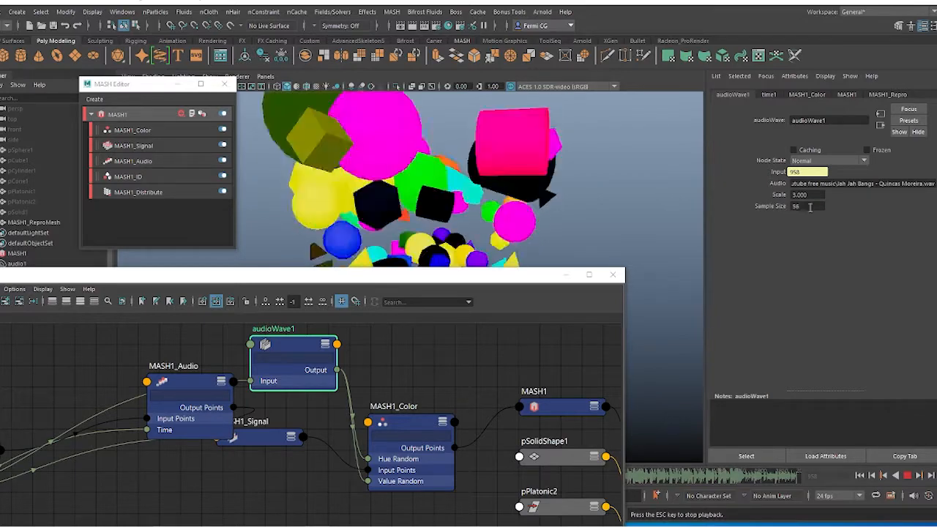
drag(810, 206, 773, 210)
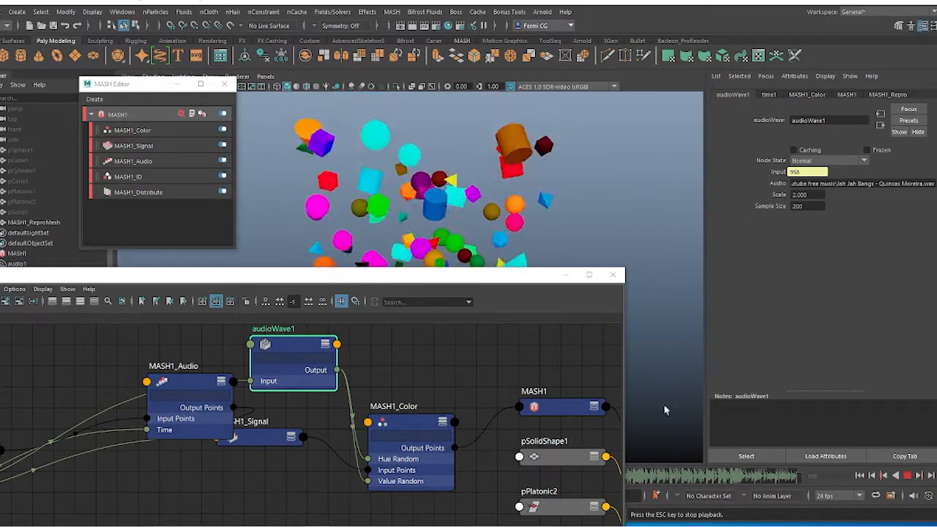
click(908, 476)
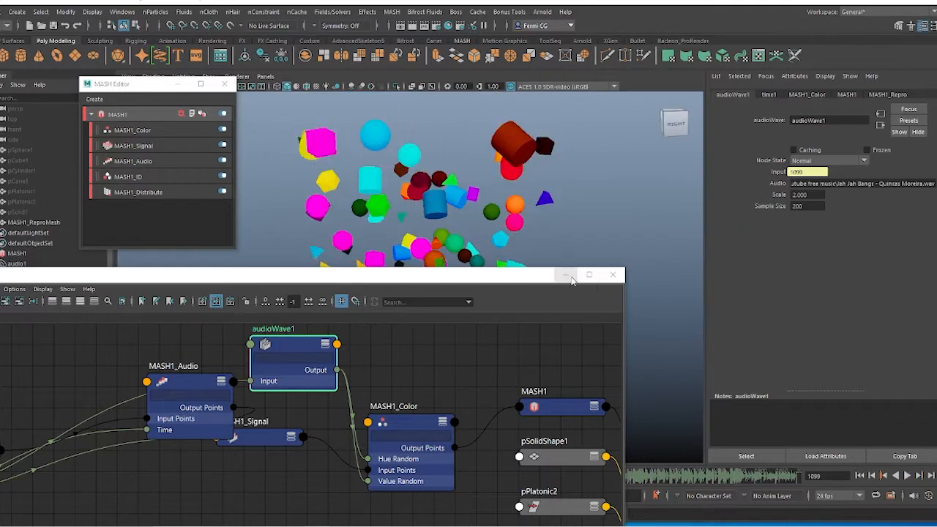
Close the Node Editor, save the scene and briefly preview the animation from the first frame.
click(613, 275)
alt+drag(546, 291, 523, 317)
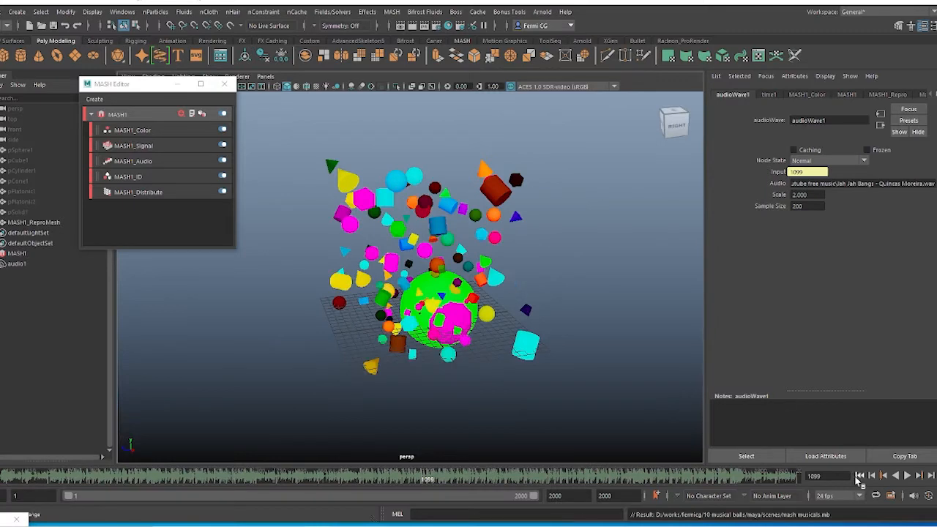
click(860, 477)
click(907, 477)
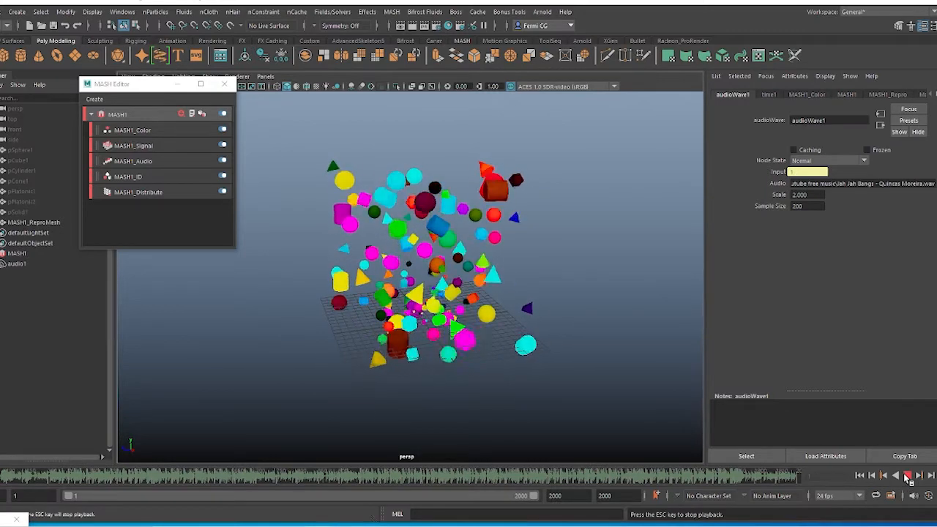
click(907, 475)
click(861, 476)
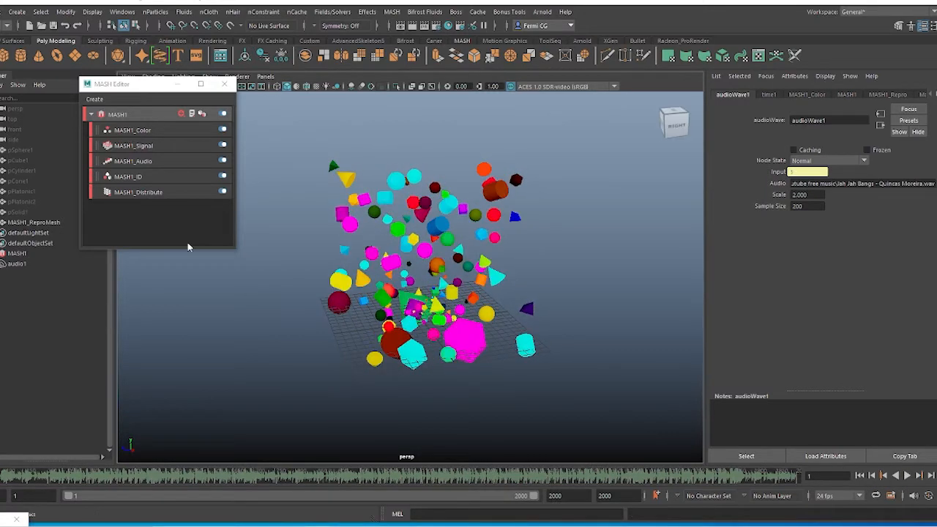
Add a Dynamics node to the MASH1 network and look through its physical, velocity and sleeping settings.
click(127, 115)
click(182, 115)
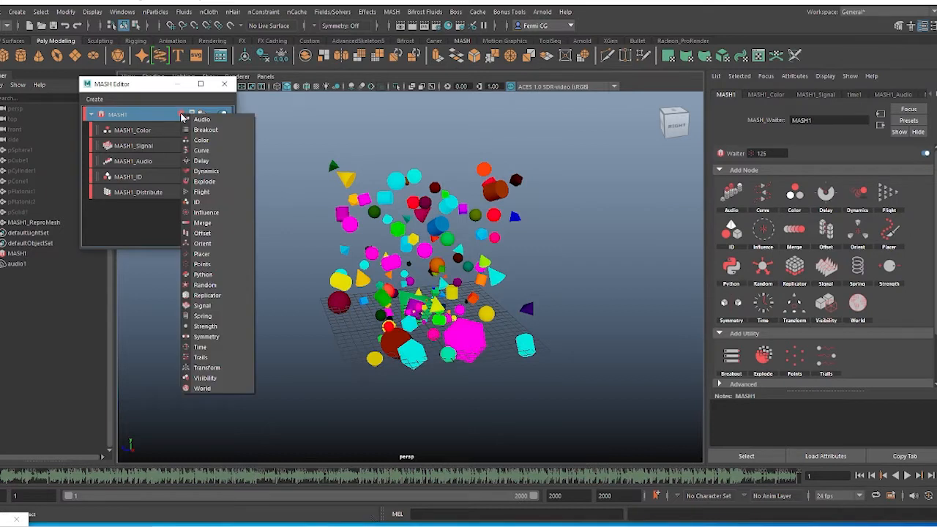
click(210, 172)
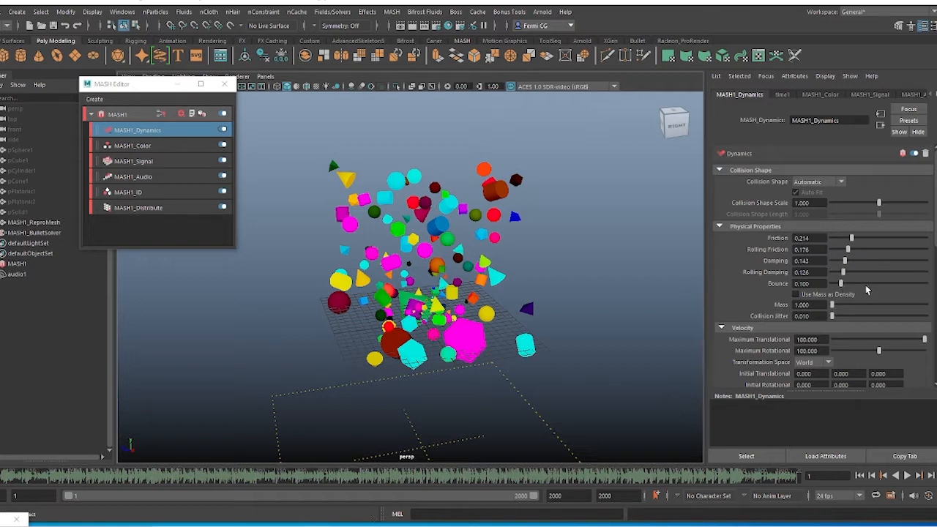
scroll(935, 303, down, 8)
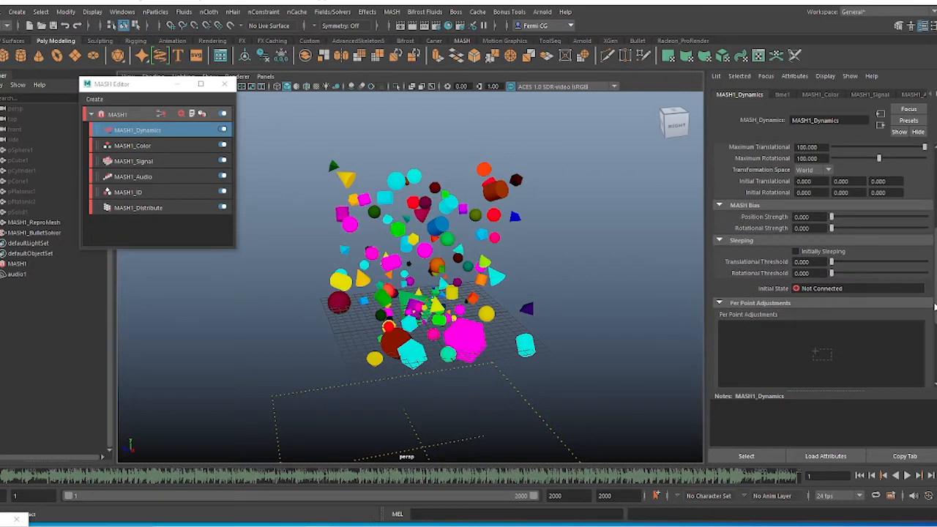
scroll(838, 154, up, 8)
Set MASH1_BulletSolver's Gravity to 0, 0, 0 with Ground turned off, and test the simulation in playback.
click(37, 233)
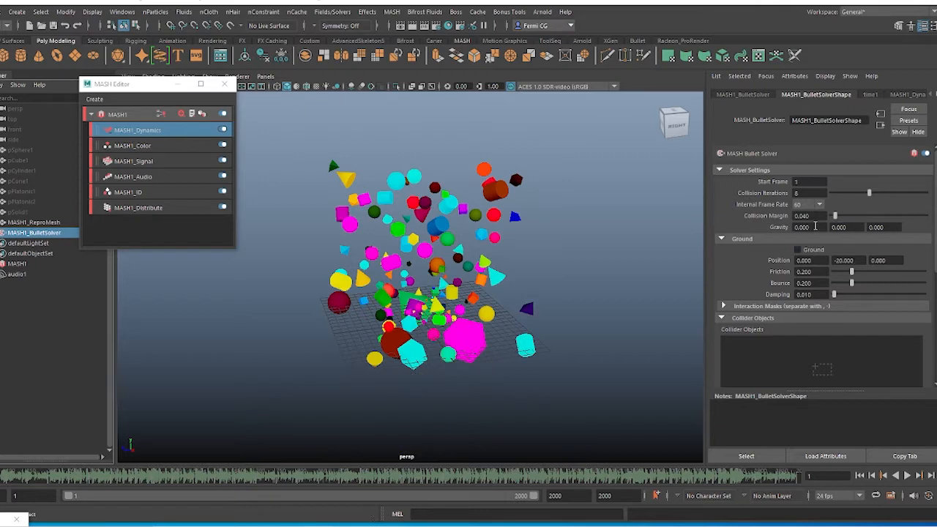
click(907, 476)
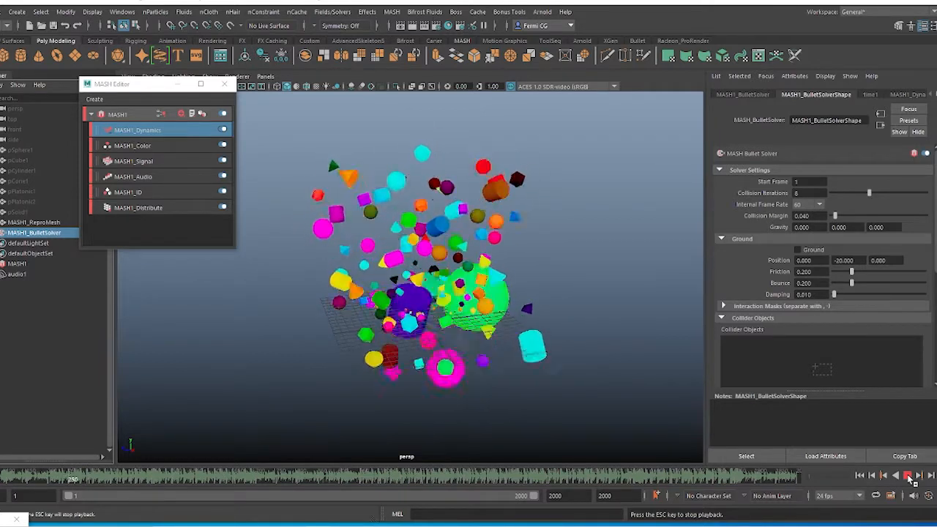
click(908, 476)
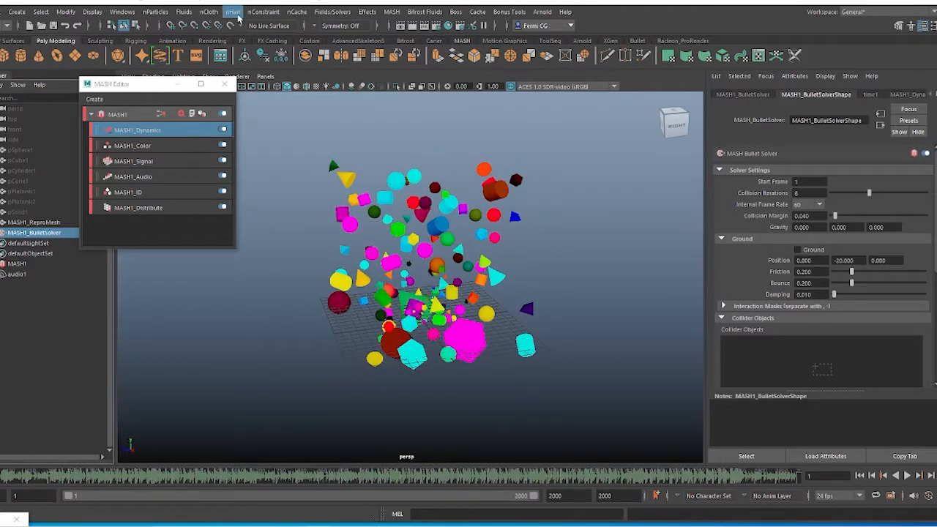
Create a radial field and add it to the Fields of MASH1_BulletSolver.
click(332, 11)
click(339, 81)
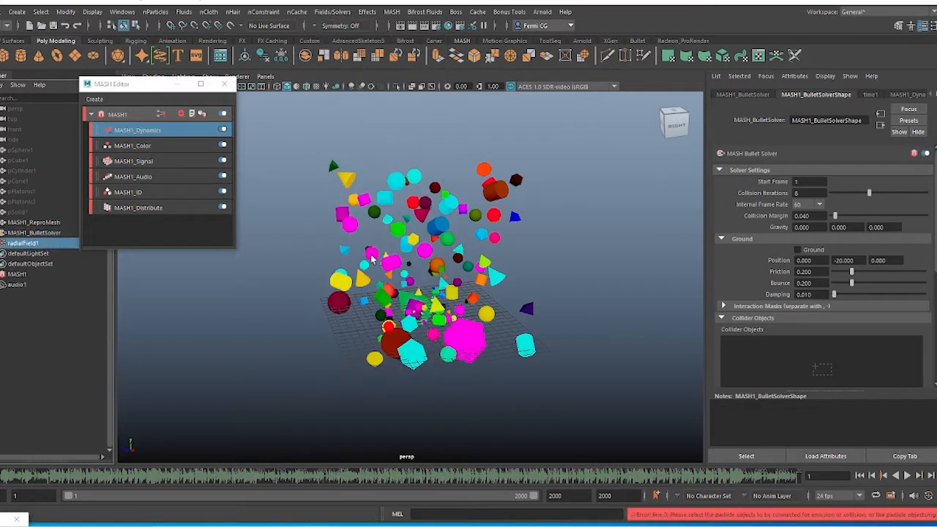
click(37, 232)
click(739, 330)
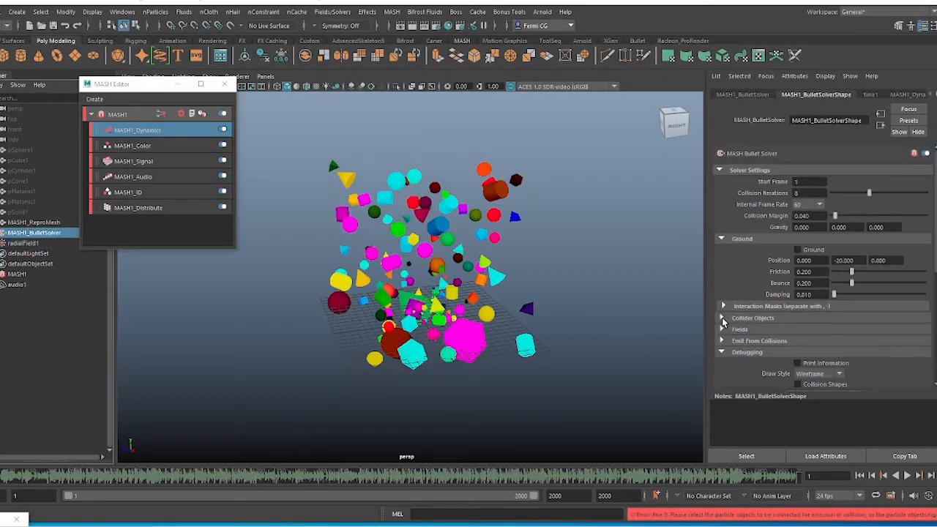
drag(791, 377, 793, 375)
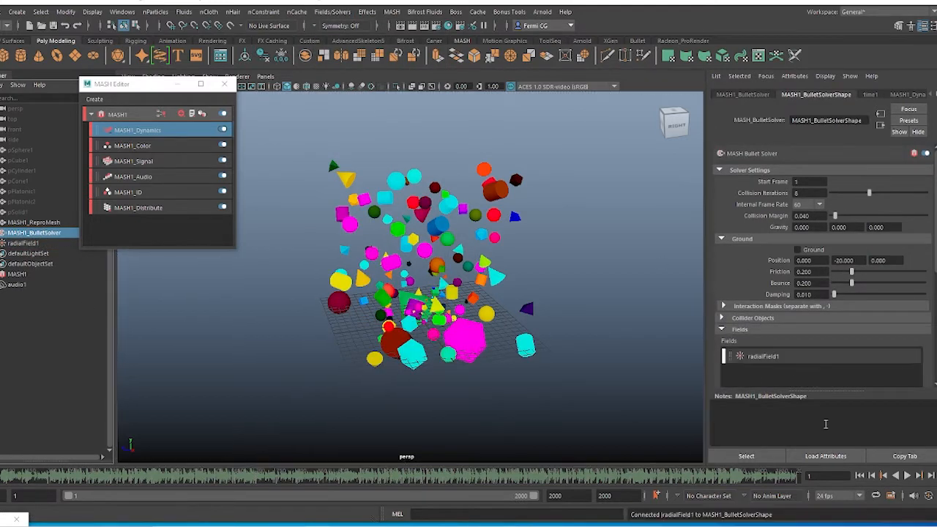
Set radialField1's Magnitude to -1 and Attenuation to 0, and test the simulation from the first frame.
click(24, 244)
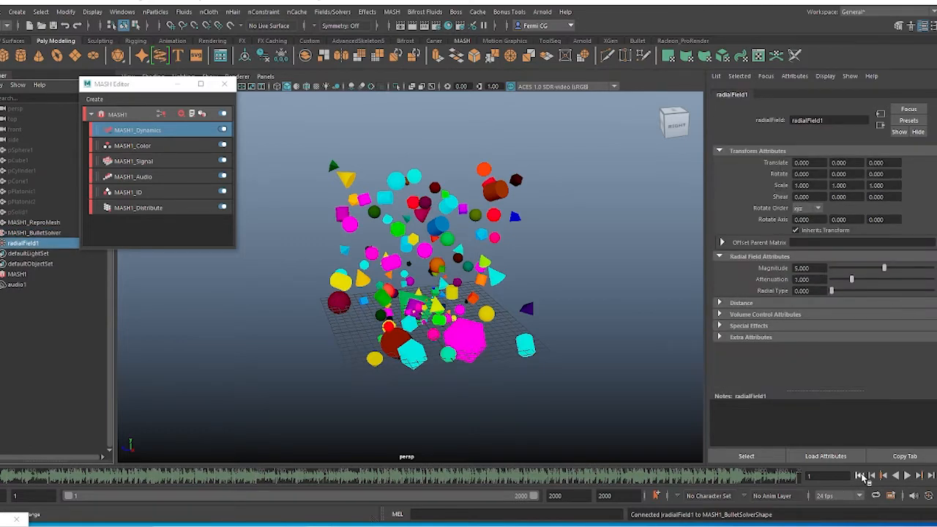
click(907, 477)
click(907, 476)
drag(817, 268, 791, 270)
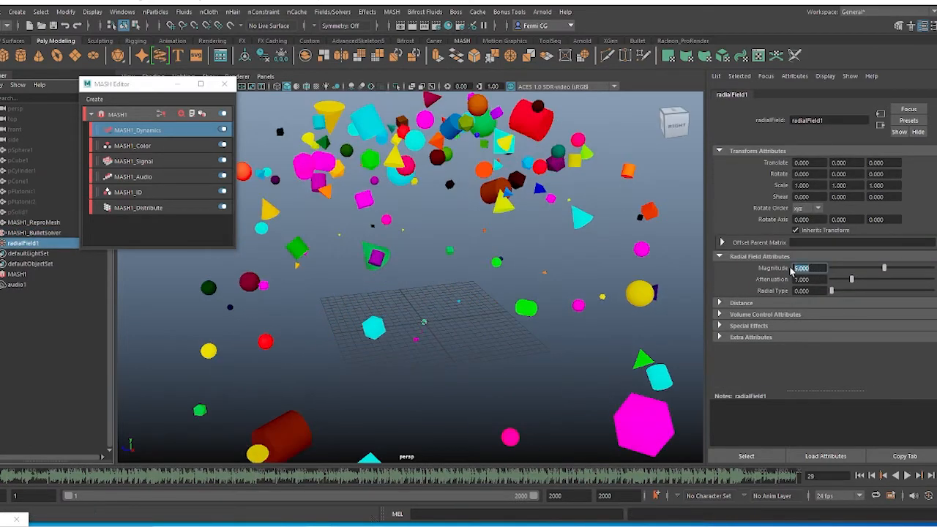
text(-1)
key(Return)
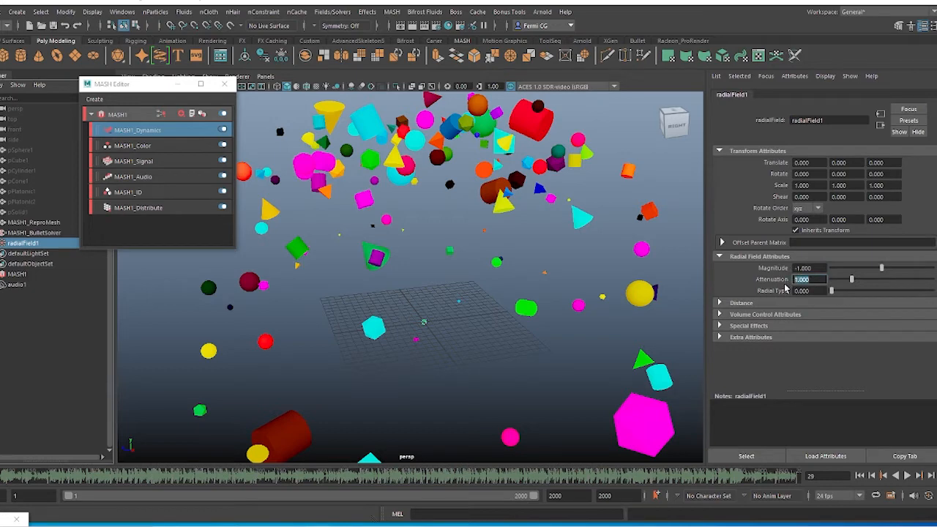
text(0)
key(Return)
click(860, 476)
click(907, 476)
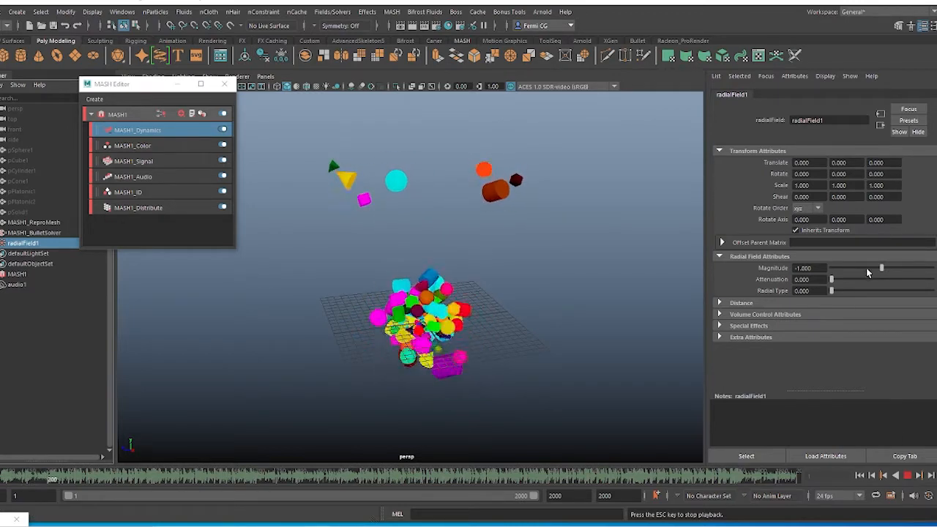
Try a Magnitude of about -78 on radialField1 during playback, settle on -2 and replay the simulation from the first frame.
drag(882, 268, 846, 271)
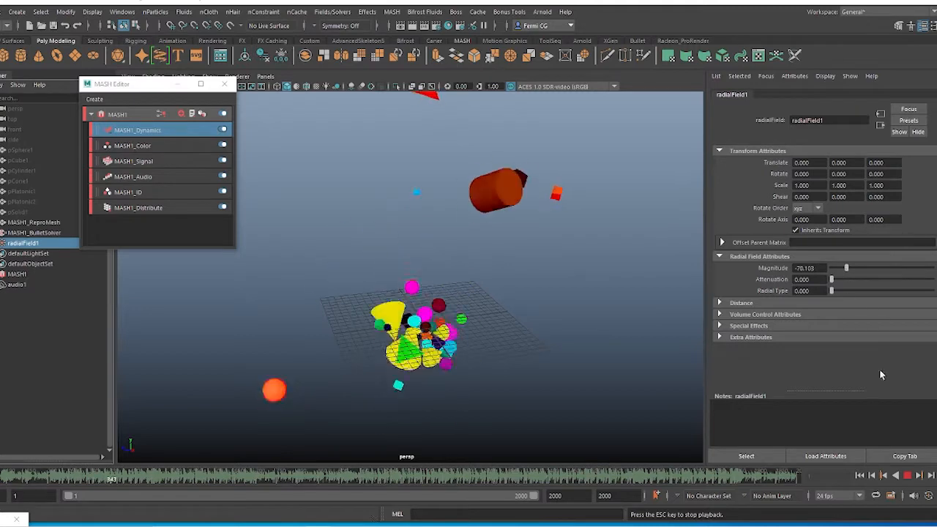
click(908, 476)
drag(825, 268, 769, 267)
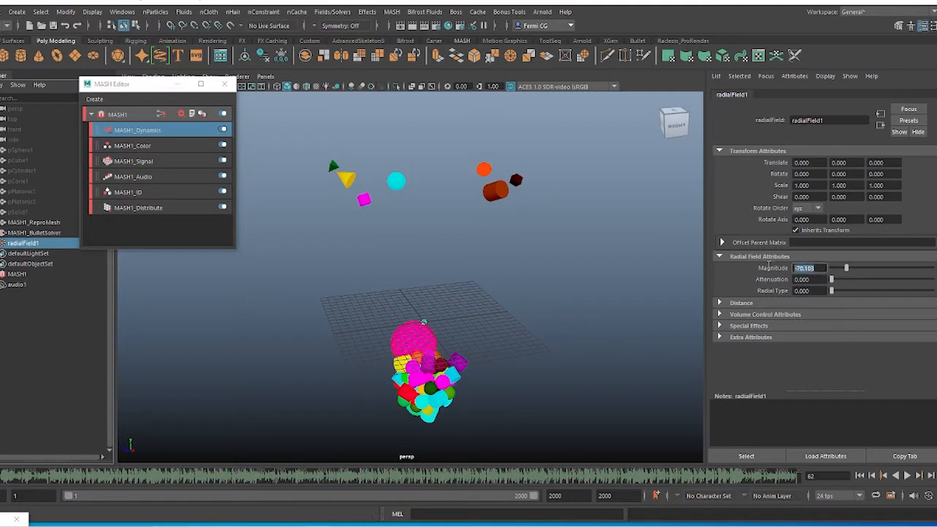
text(-2.8)
key(Return)
click(859, 476)
click(908, 476)
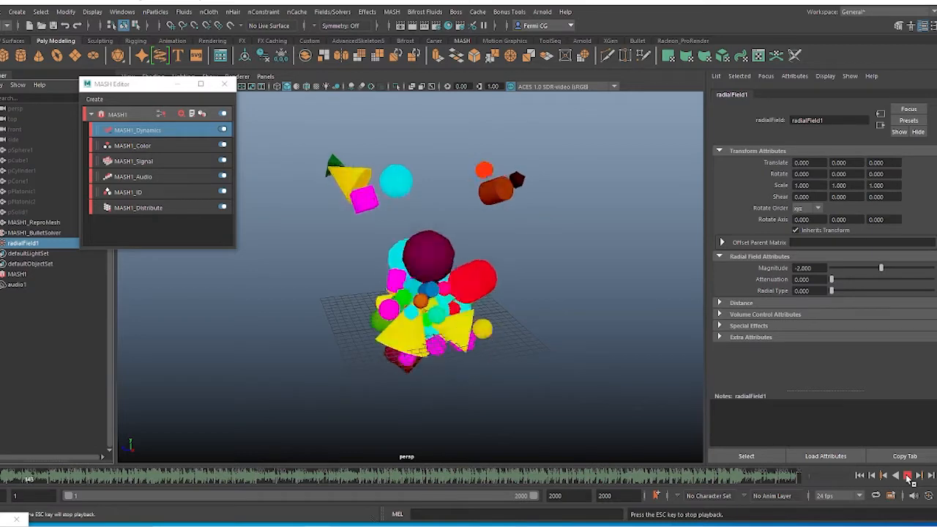
click(908, 476)
Turn off Use Max Distance for radialField1 and check the simulation from the first frame.
click(738, 304)
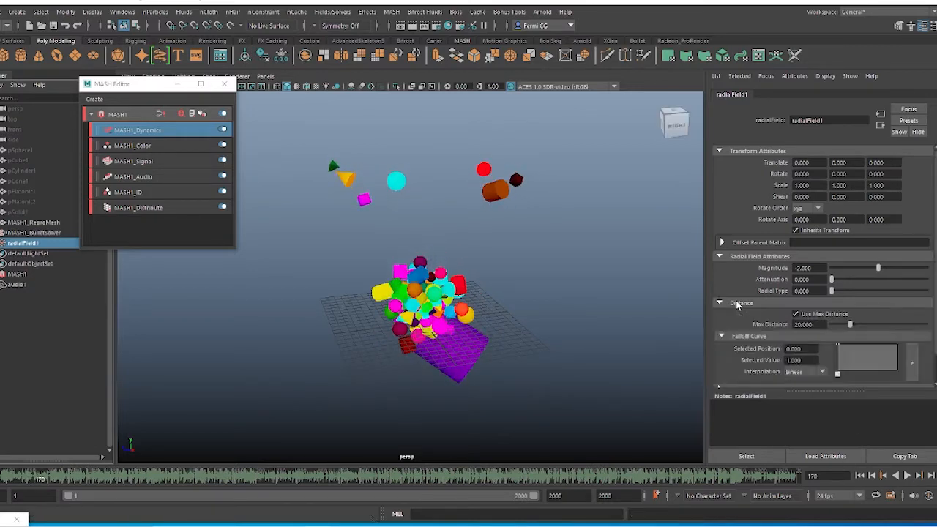
click(796, 314)
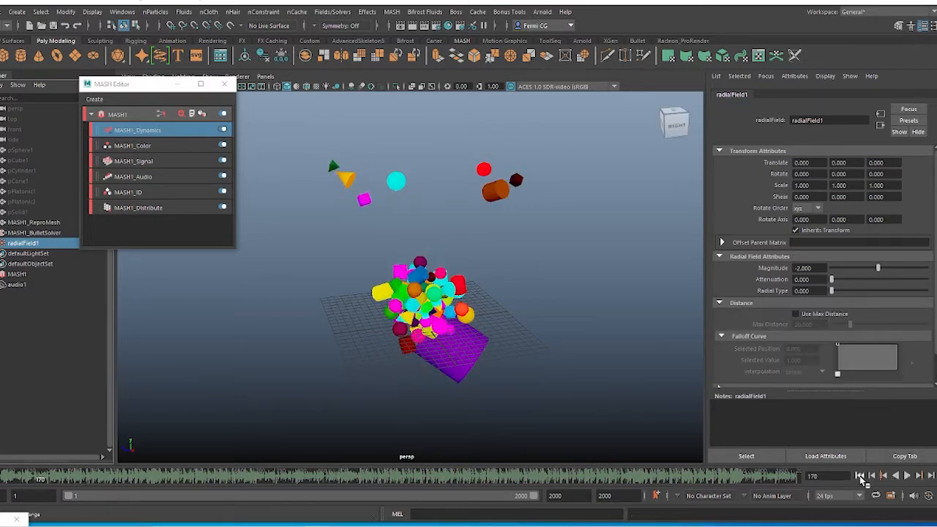
click(859, 476)
click(907, 476)
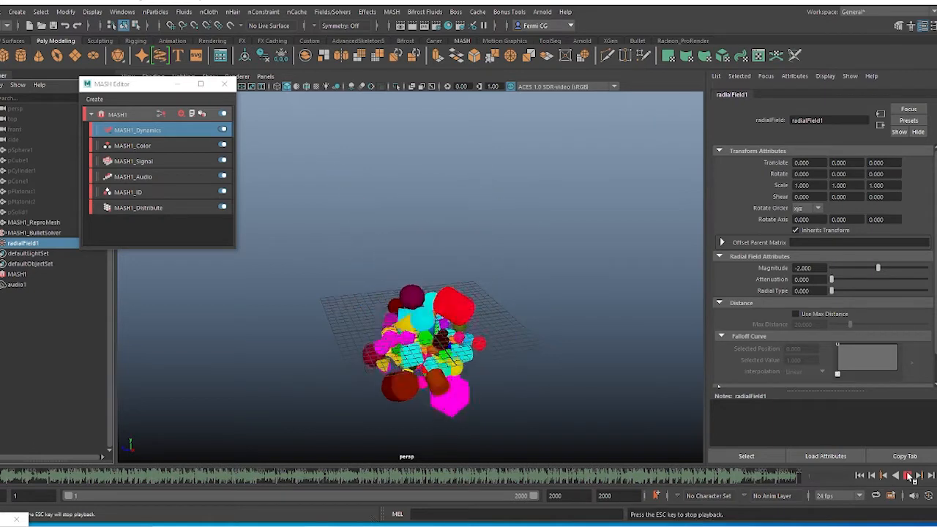
alt+middle_drag(470, 350, 472, 311)
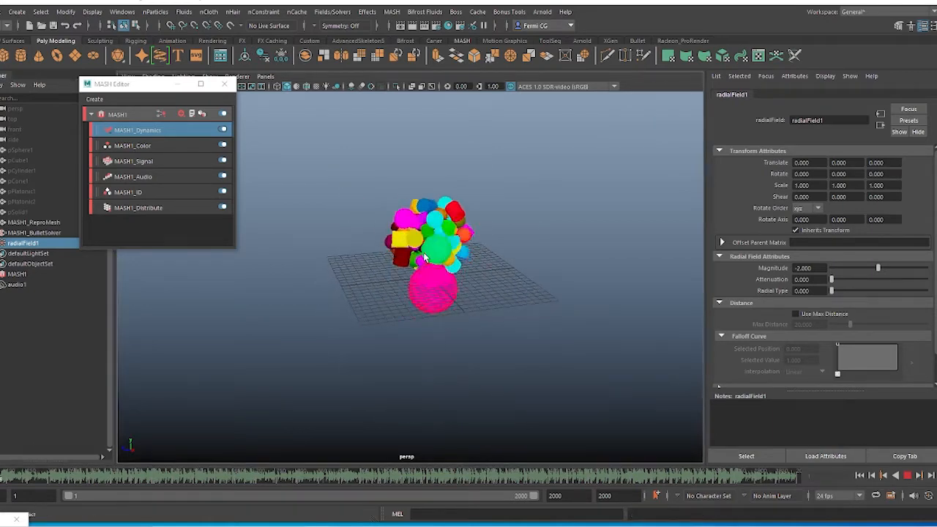
alt+right_drag(472, 285, 517, 247)
alt+drag(517, 247, 427, 264)
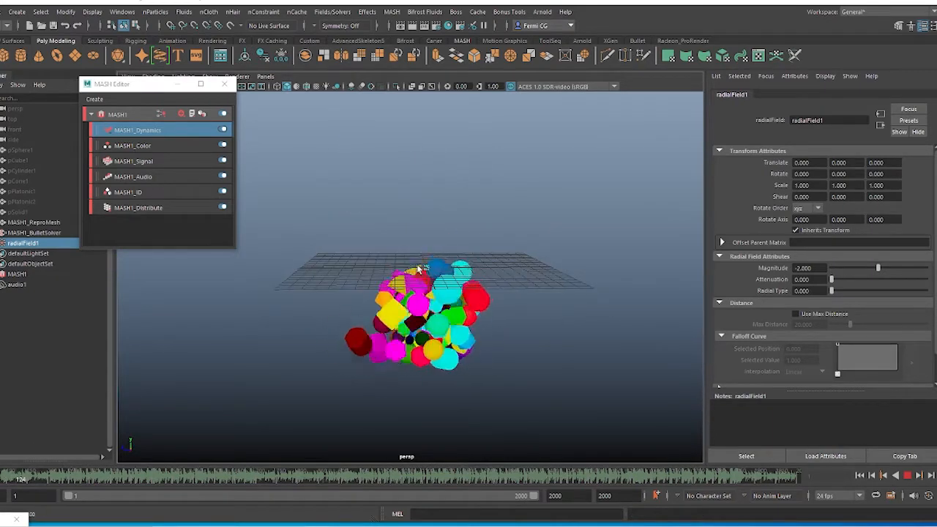
click(909, 478)
click(860, 476)
Enable Center Distribution on MASH1_Distribute and play the simulation to check the clustering around the field.
alt+drag(450, 285, 458, 329)
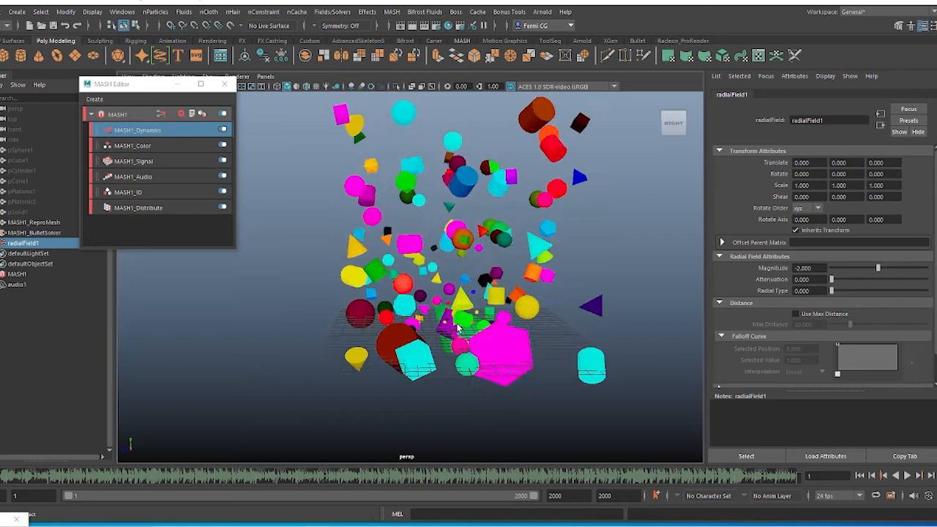
click(153, 208)
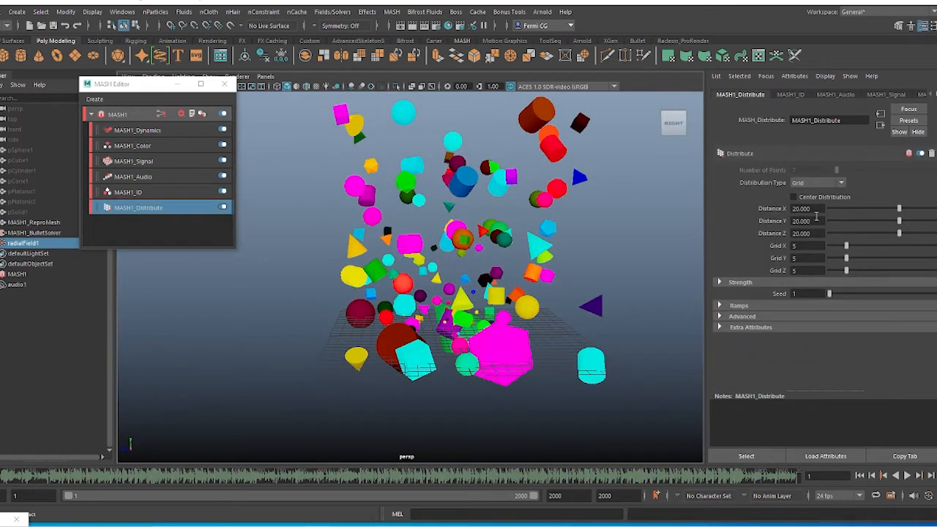
click(794, 198)
alt+drag(522, 297, 493, 270)
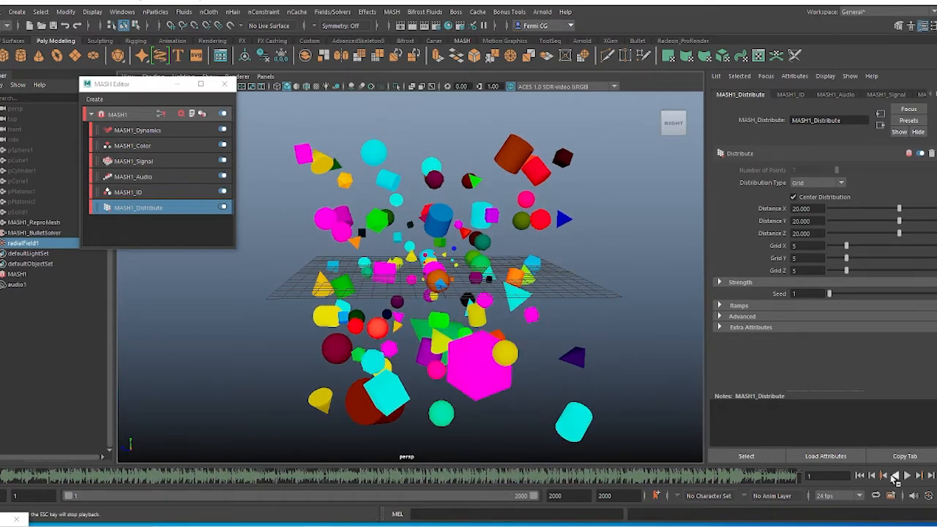
click(907, 475)
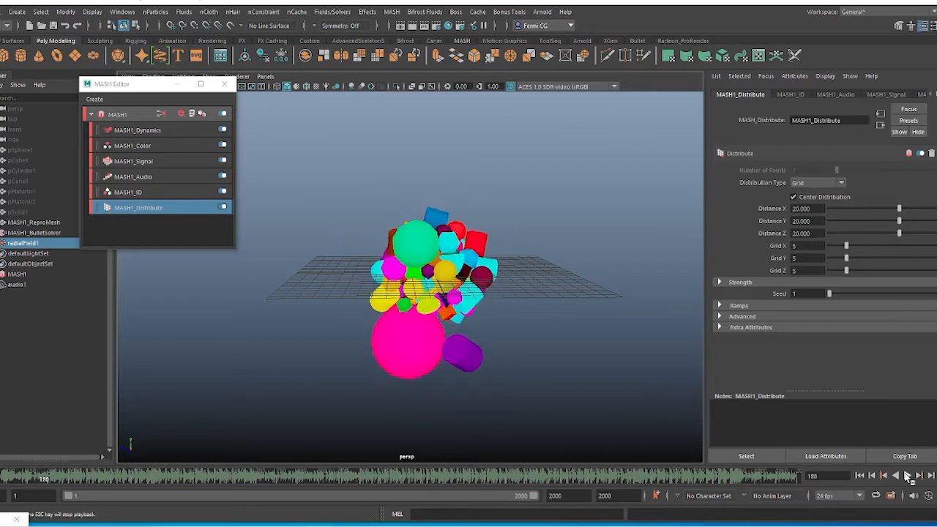
click(908, 477)
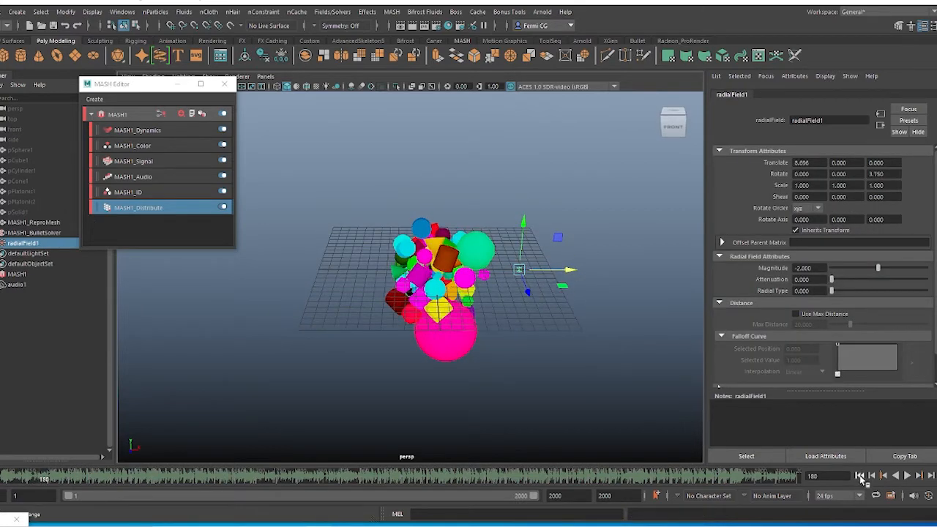
Test how the objects follow an offset radial field, moving radialField1 to about -15.7 along X and playing the simulation.
click(860, 475)
click(908, 476)
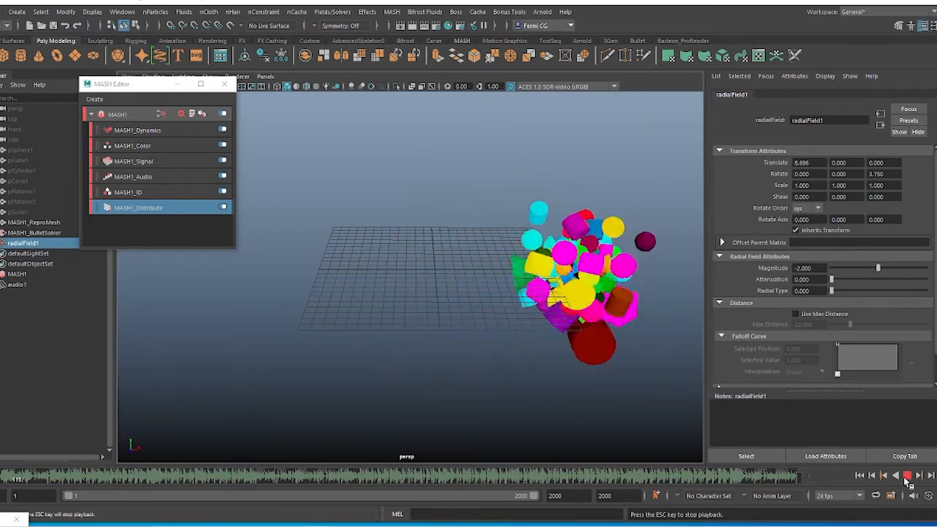
click(908, 477)
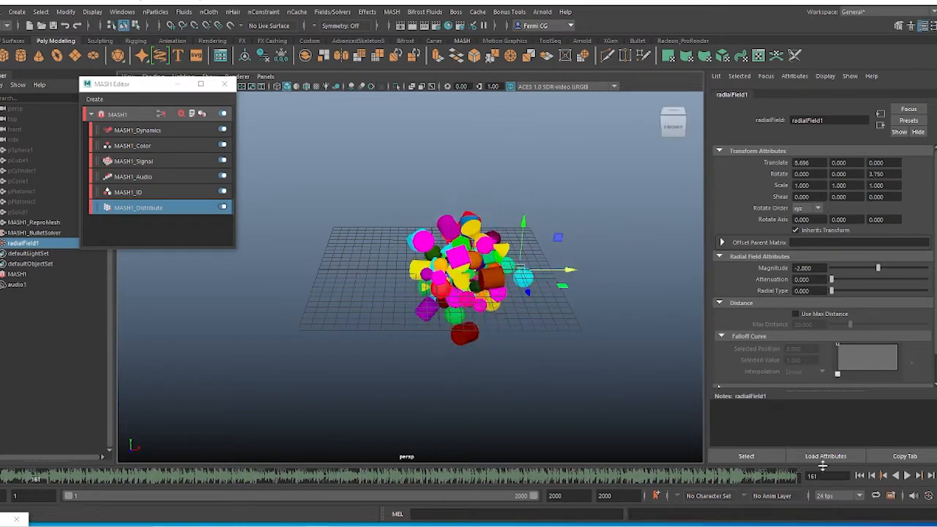
drag(568, 271, 334, 270)
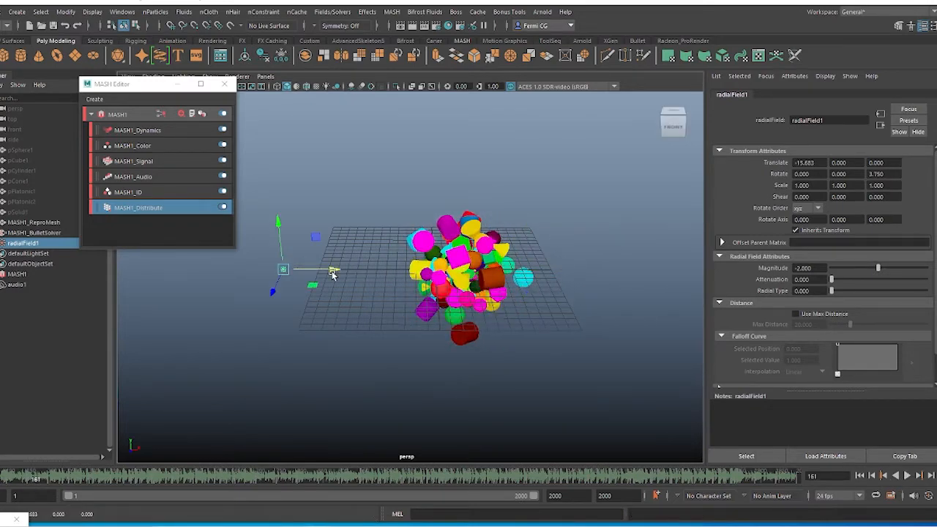
click(907, 477)
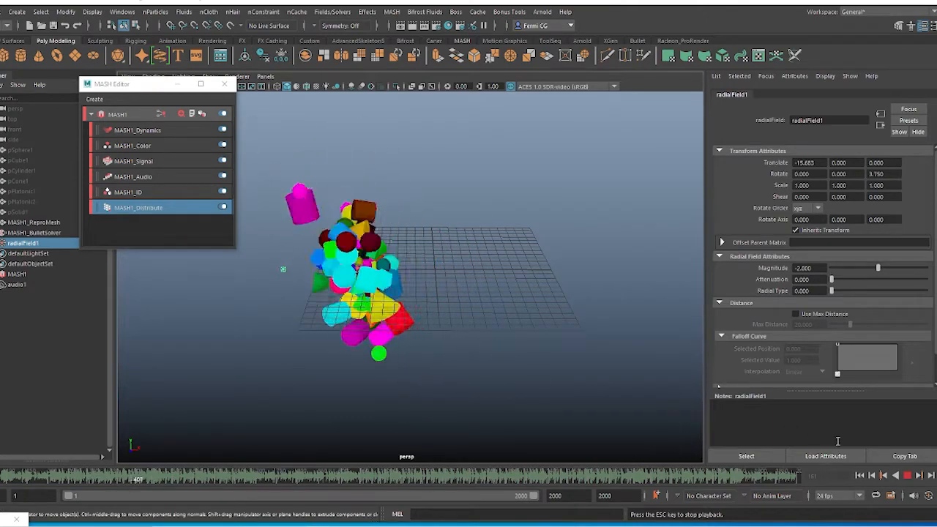
click(907, 476)
Set MASH1_Audio's Mode to Average, play the simulation and return to the first frame.
alt+middle_drag(371, 307, 596, 317)
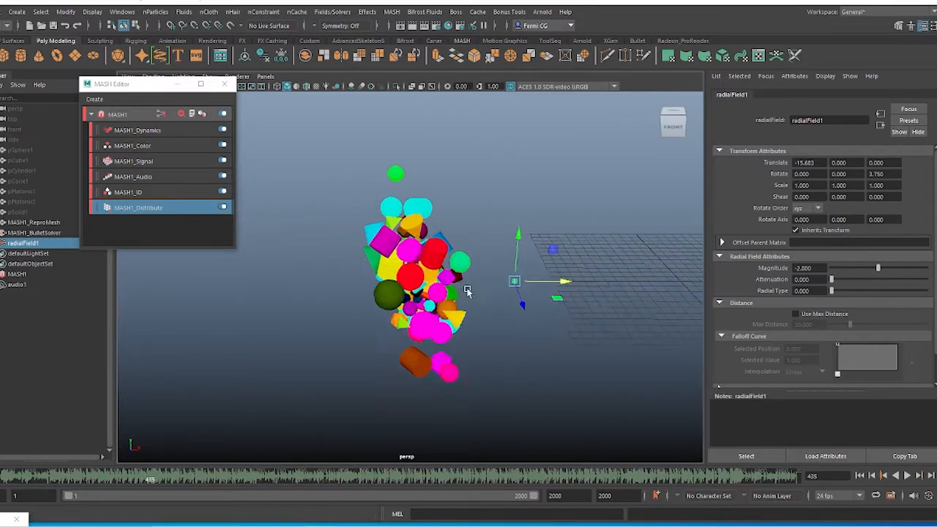
alt+drag(466, 291, 395, 282)
alt+middle_drag(301, 249, 227, 229)
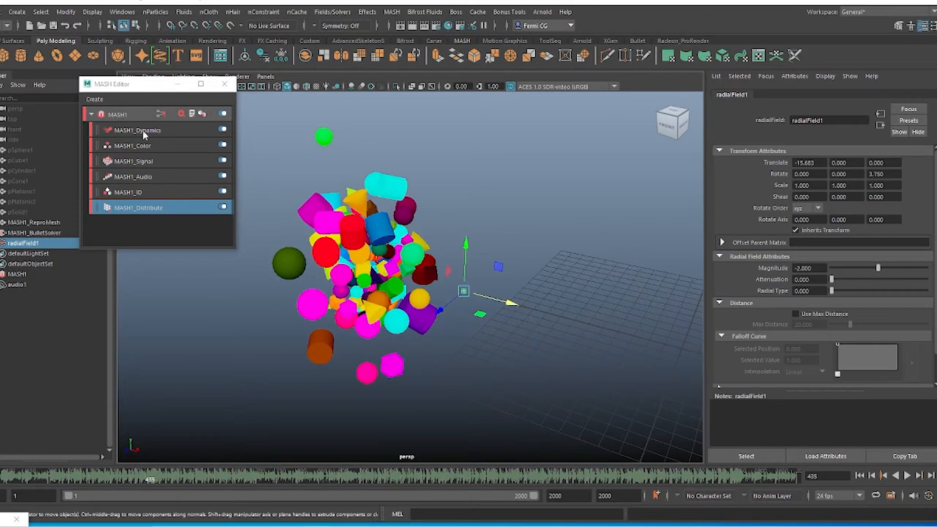
click(145, 178)
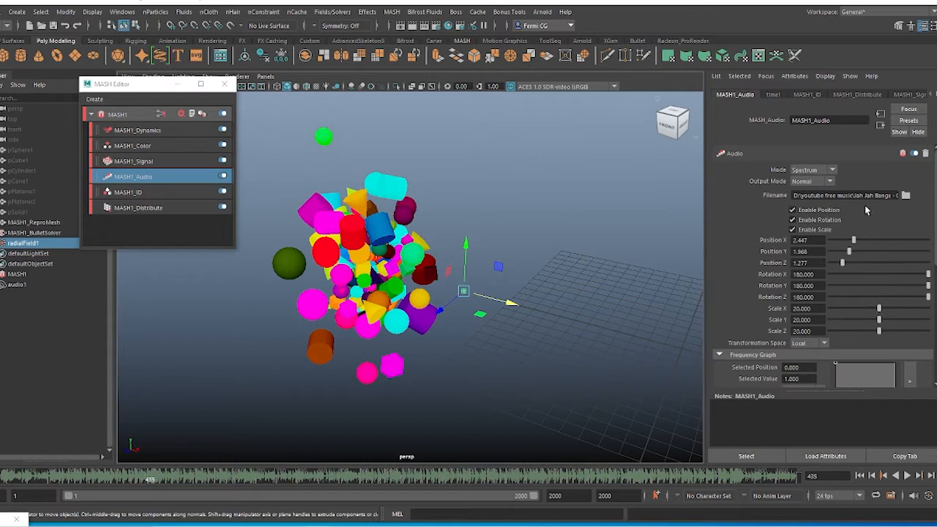
click(830, 171)
click(809, 181)
click(908, 476)
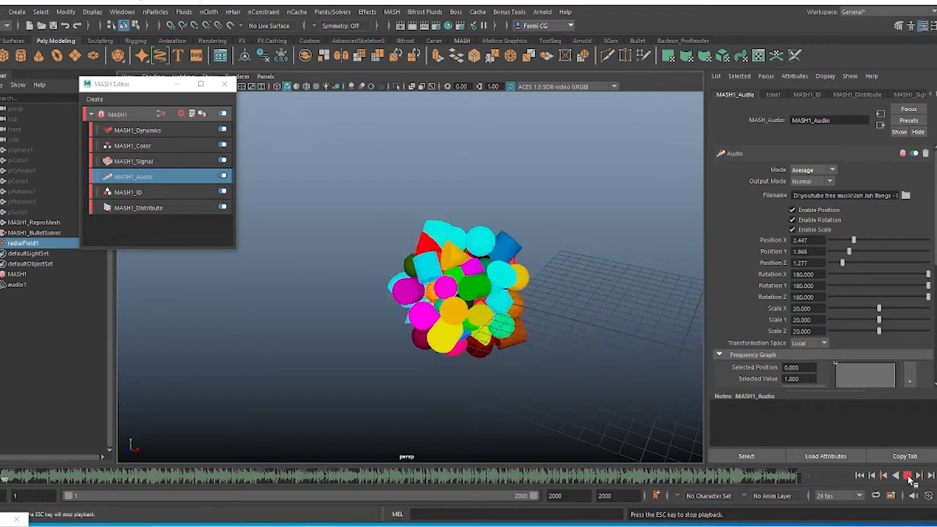
click(909, 478)
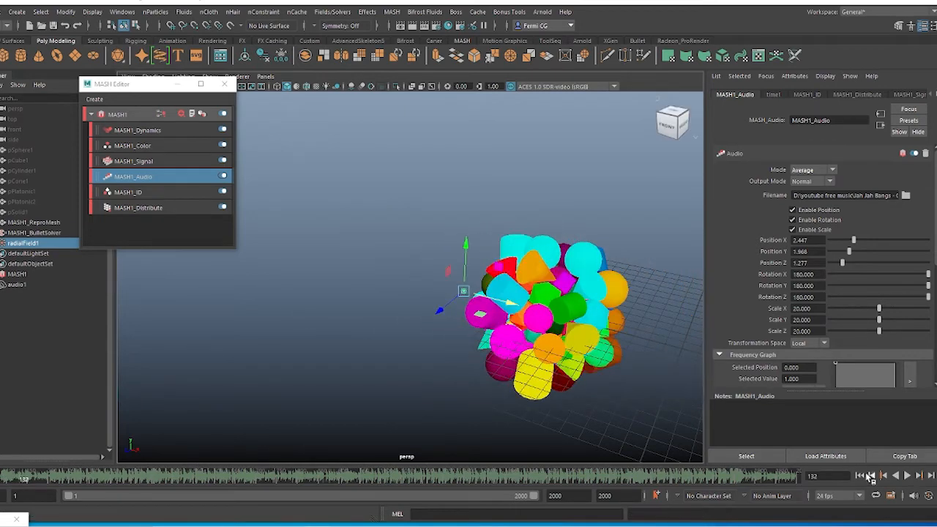
click(860, 476)
Set radialField1's Translate X to 0 and adjust its Magnitude to about -3.3 while the simulation plays.
click(22, 242)
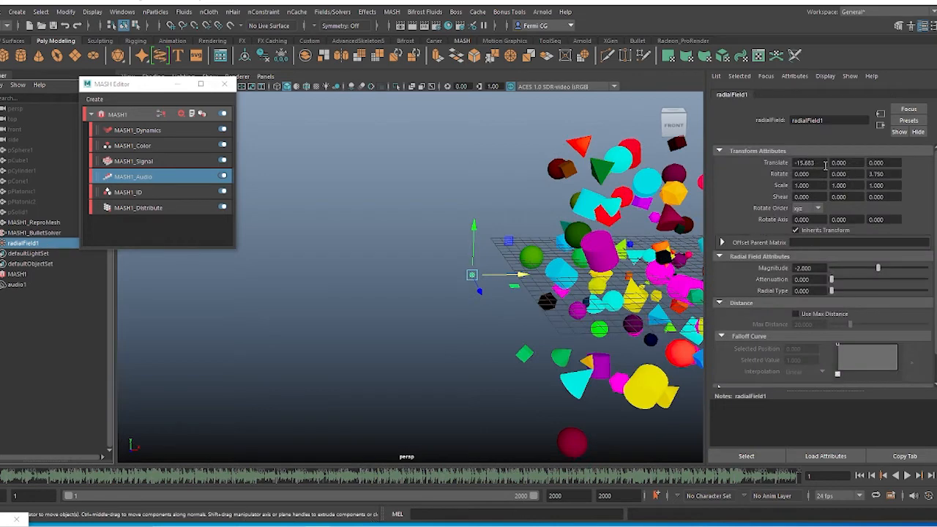
click(823, 163)
text(0)
key(Return)
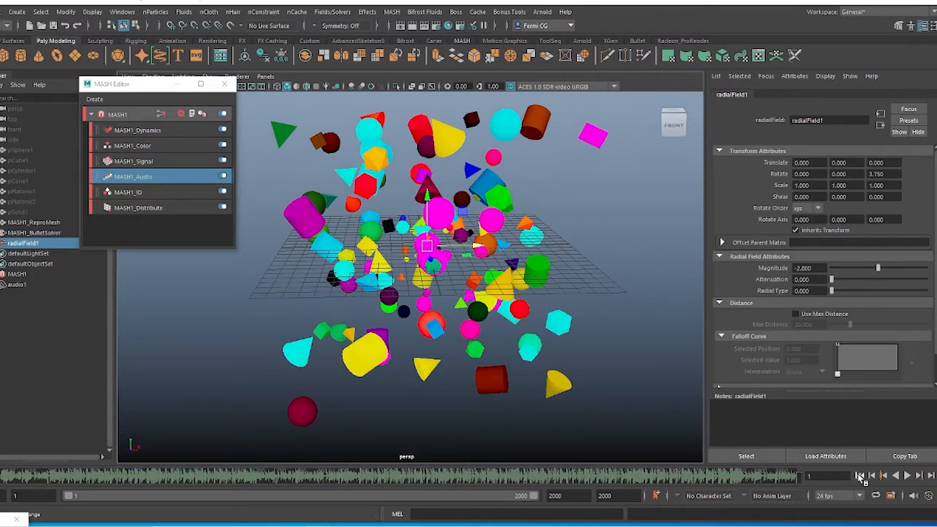
click(908, 476)
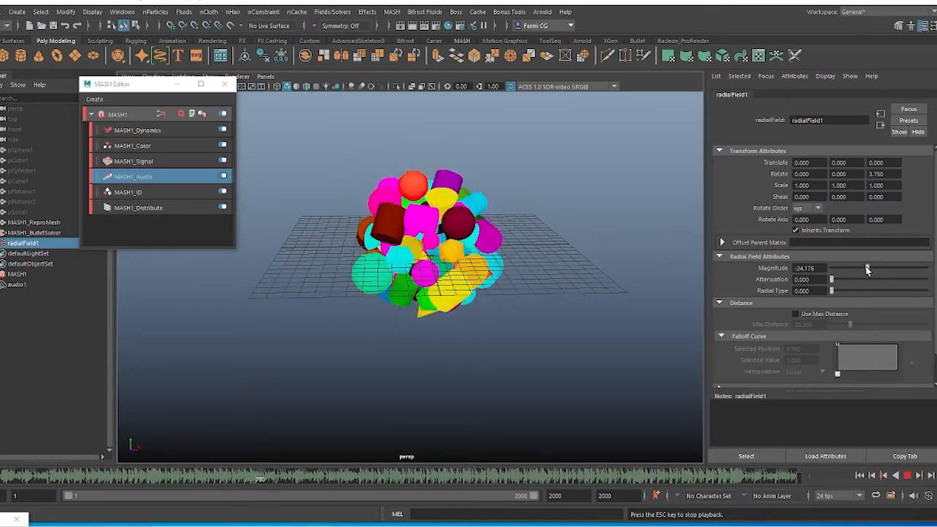
drag(867, 270, 879, 268)
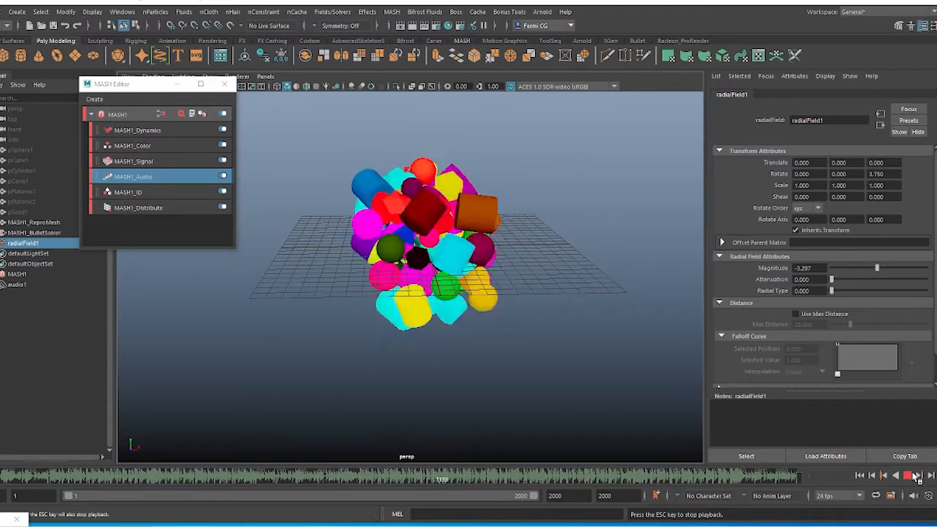
click(909, 476)
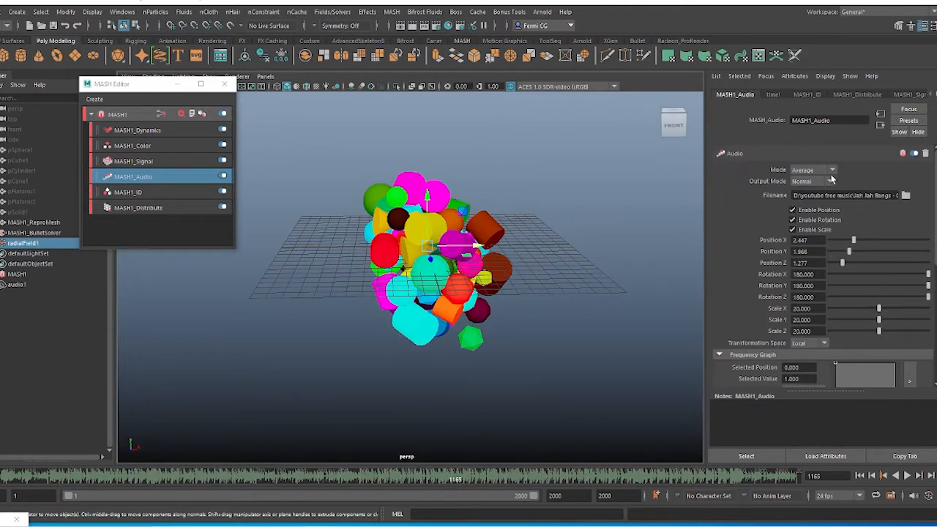
Set MASH1_Audio's Output Mode to Multiply and play the simulation.
click(833, 170)
click(833, 170)
click(831, 183)
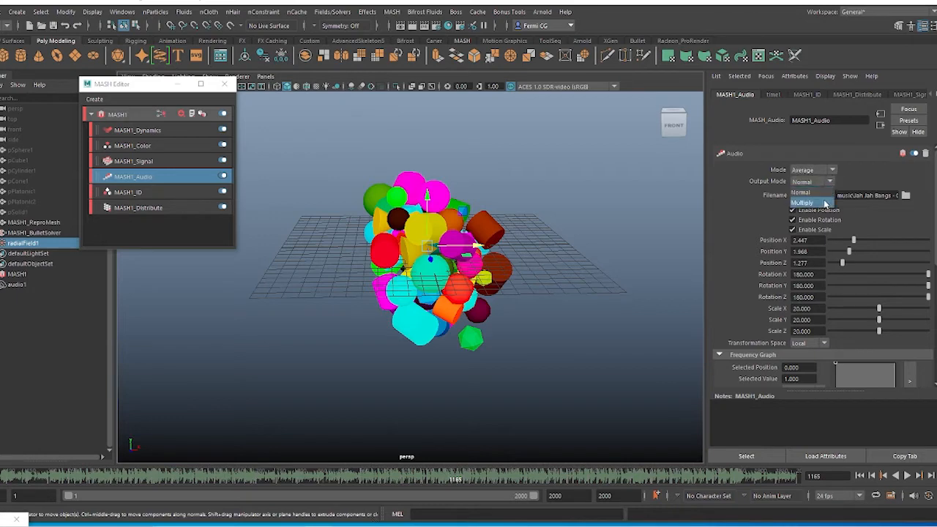
click(825, 203)
click(907, 476)
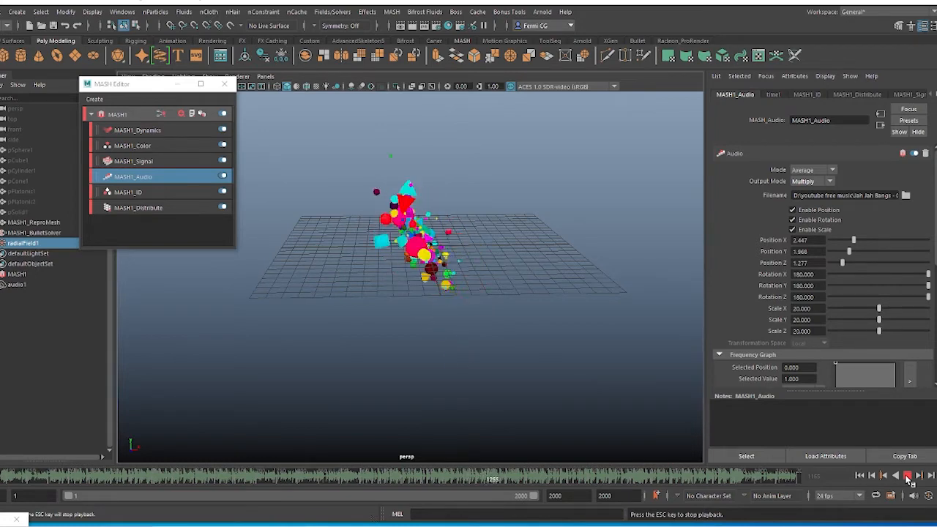
Switch MASH1_Audio to Spectrum mode with Normal output mode while the simulation plays.
click(832, 171)
click(823, 181)
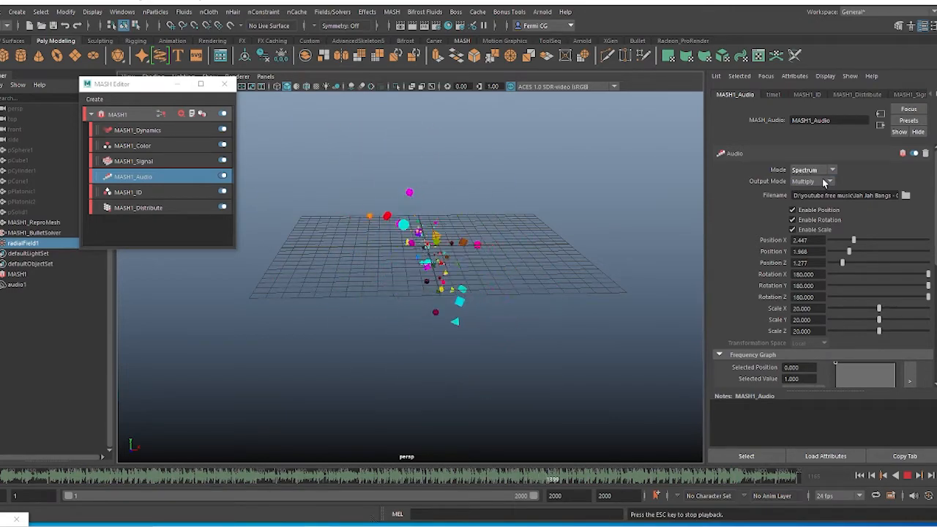
click(827, 182)
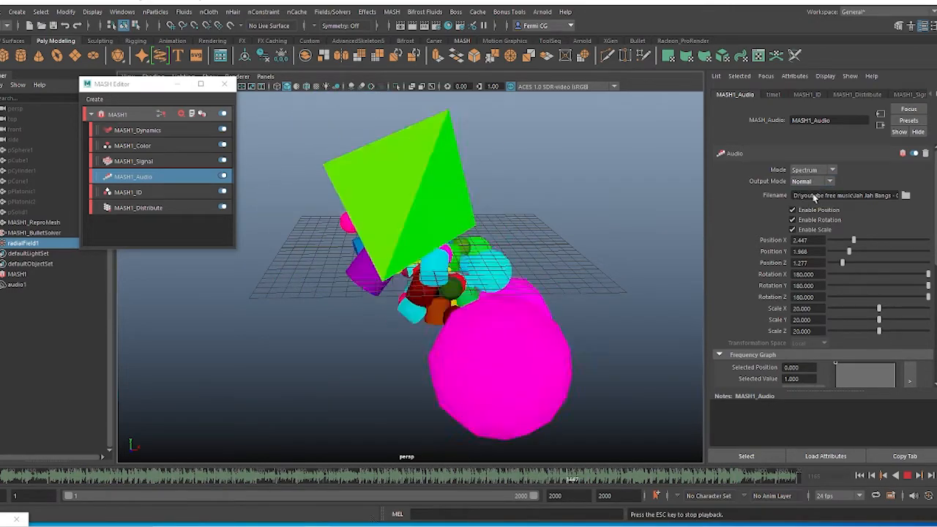
Reshape MASH1_Audio's Frequency Graph by adding points at positions of about 0.38, 0.63 and 0.81, forming a dip and a peak.
click(805, 189)
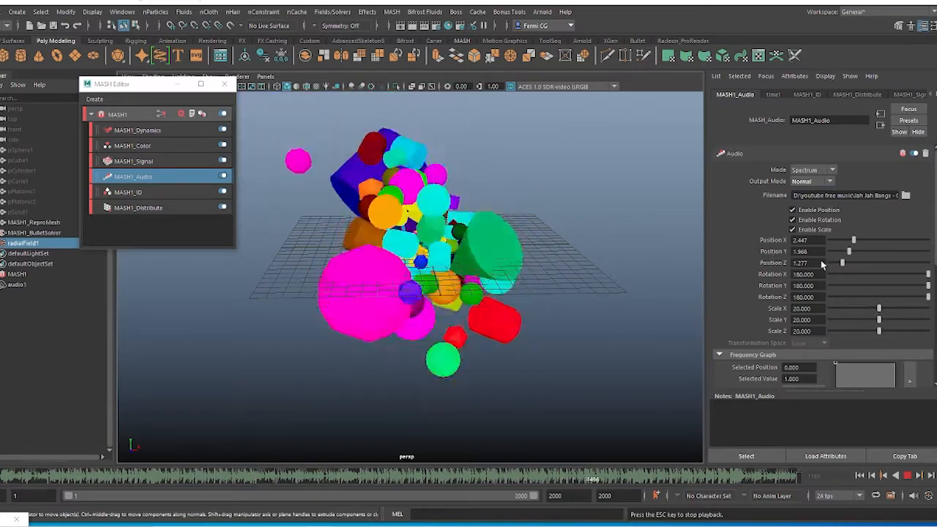
scroll(820, 278, down, 3)
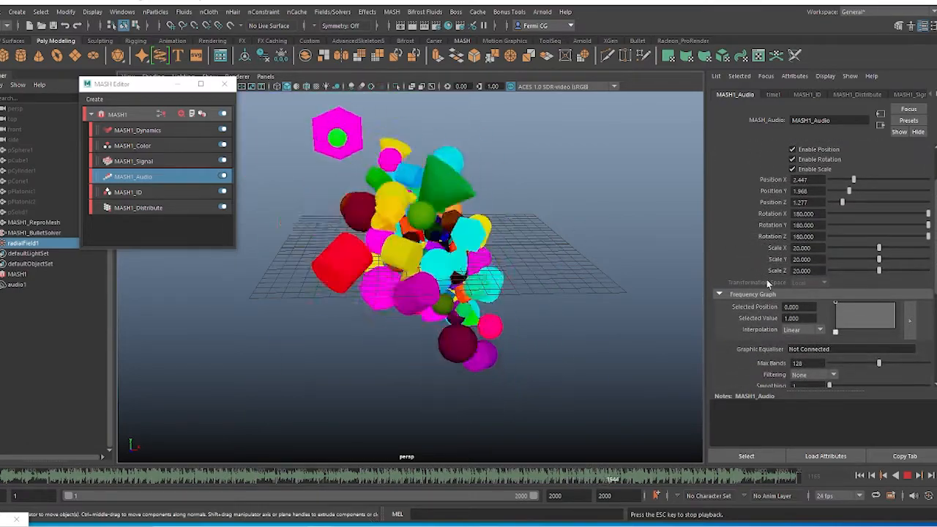
scroll(812, 277, down, 3)
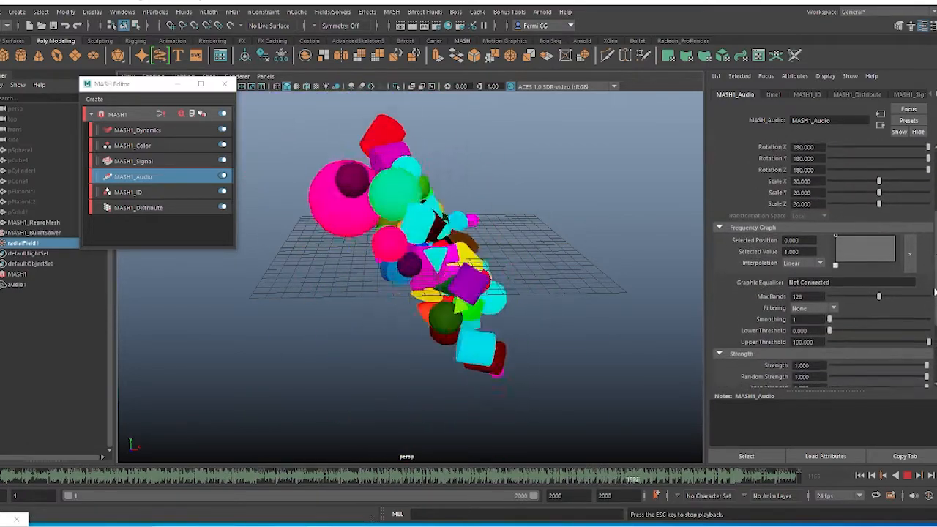
click(857, 237)
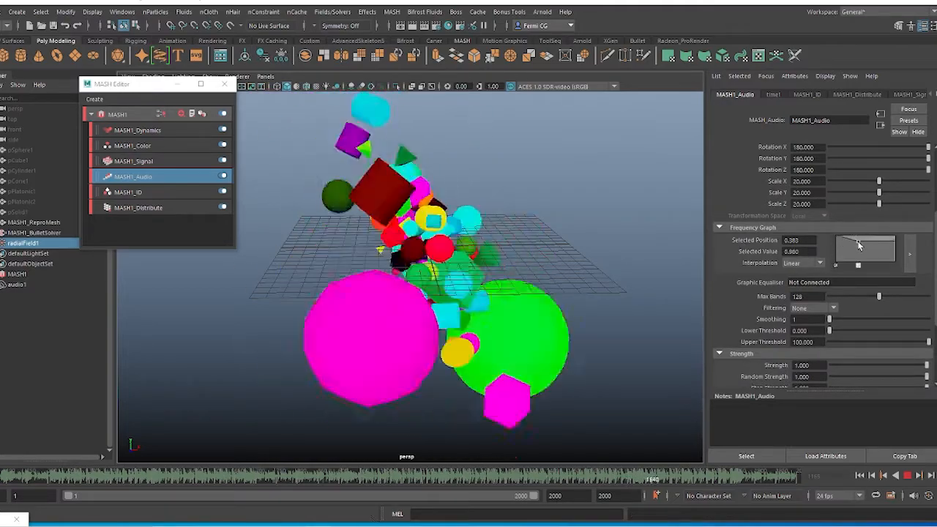
drag(858, 245, 873, 239)
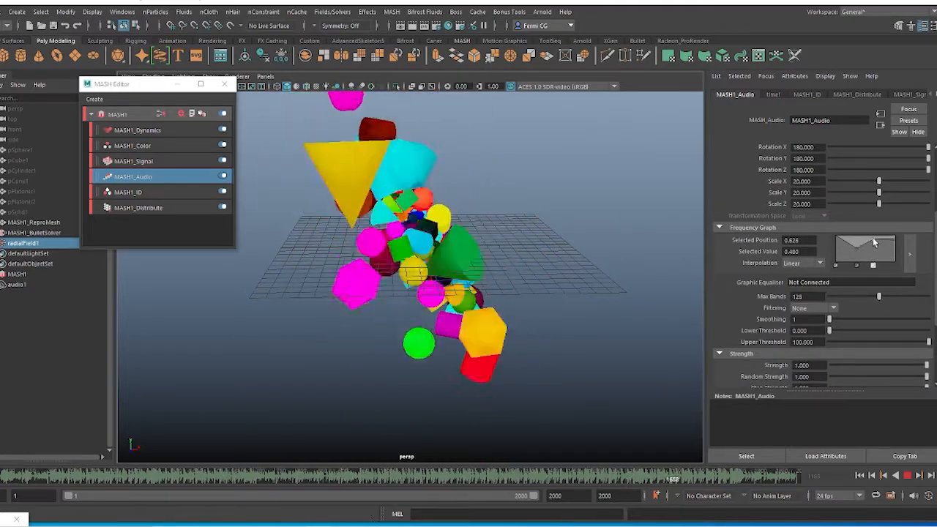
click(883, 241)
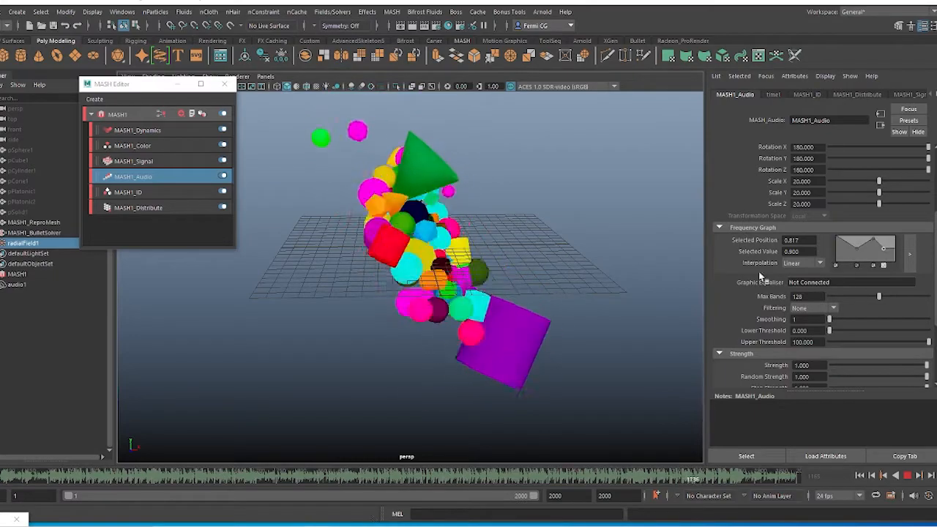
Vary MASH1_Audio's Max Bands while the simulation plays and settle on 78.
drag(878, 293, 902, 298)
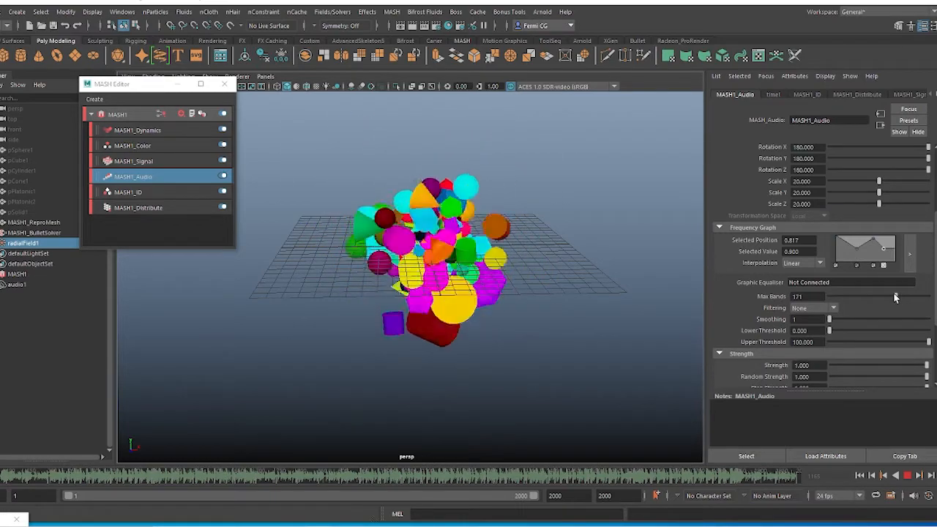
drag(895, 296, 901, 297)
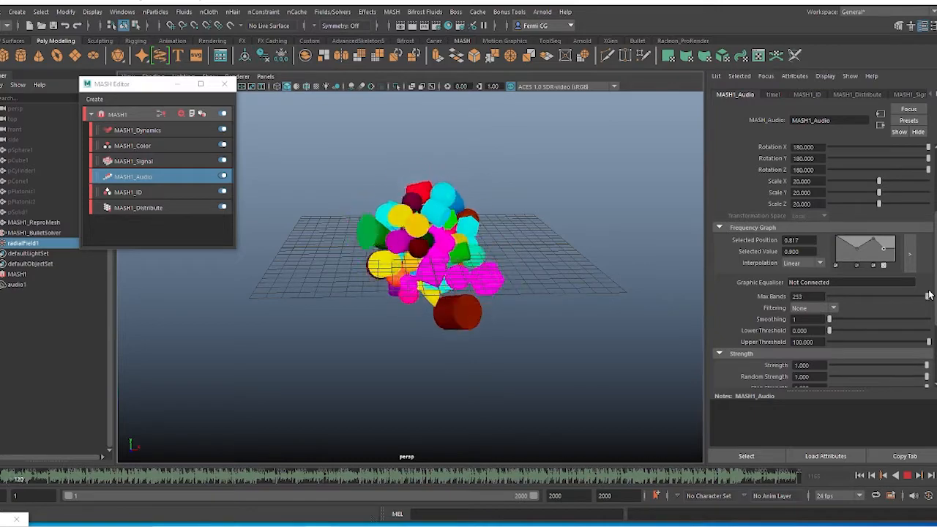
drag(851, 296, 858, 295)
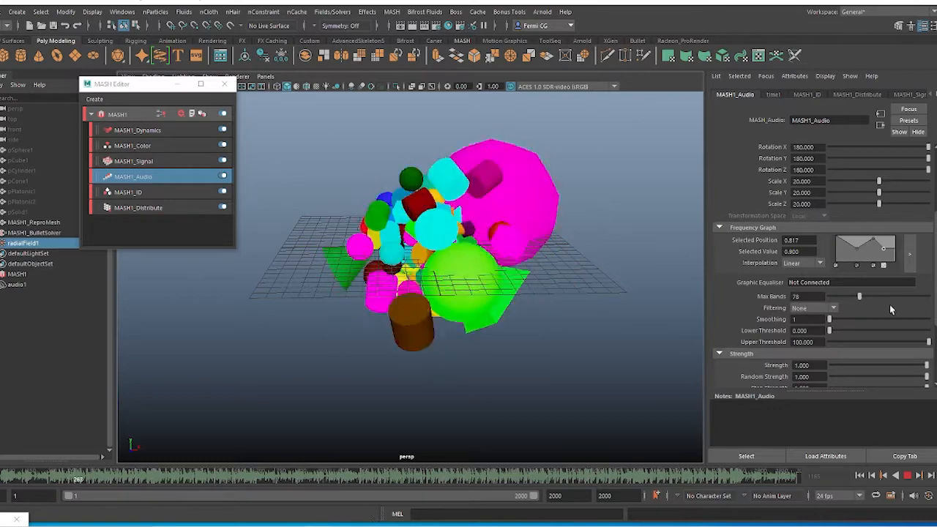
Try Weak and Moderate filtering on MASH1_Audio, and set Filtering to Strong.
click(812, 308)
click(803, 330)
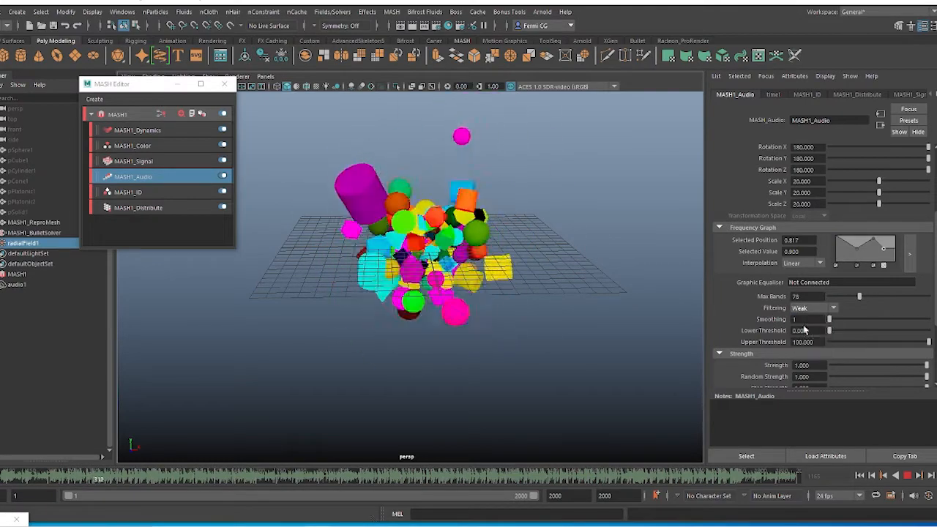
click(813, 308)
click(809, 341)
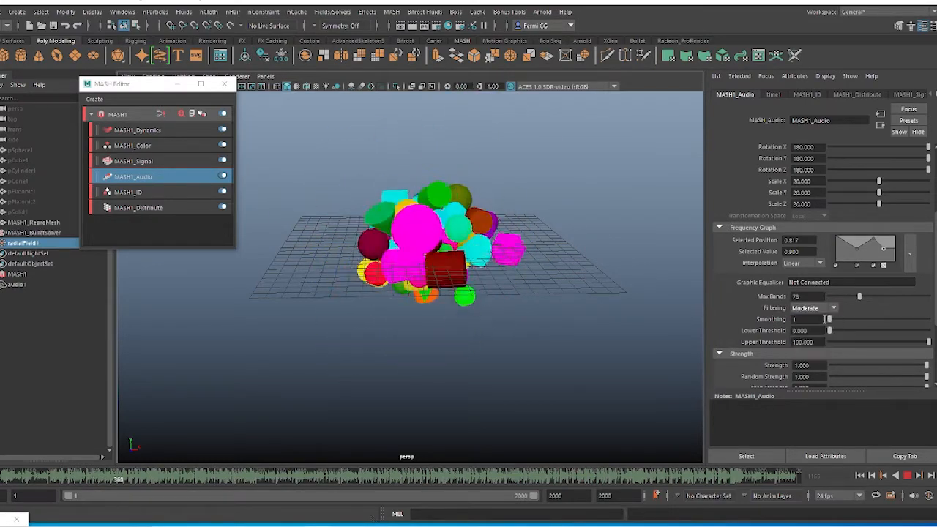
click(833, 308)
click(814, 353)
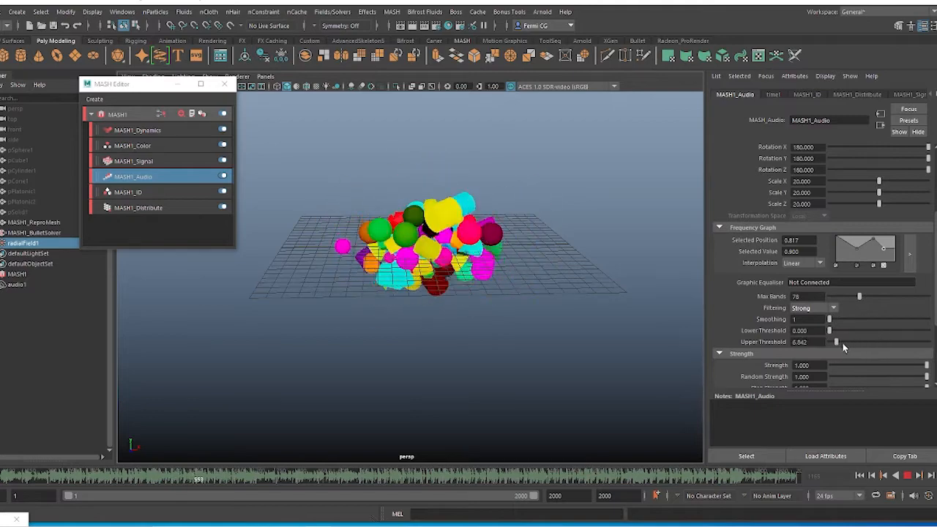
Return MASH1_Audio's Lower Threshold to 0 and Upper Threshold to 100, and stop the playback.
drag(830, 330, 801, 339)
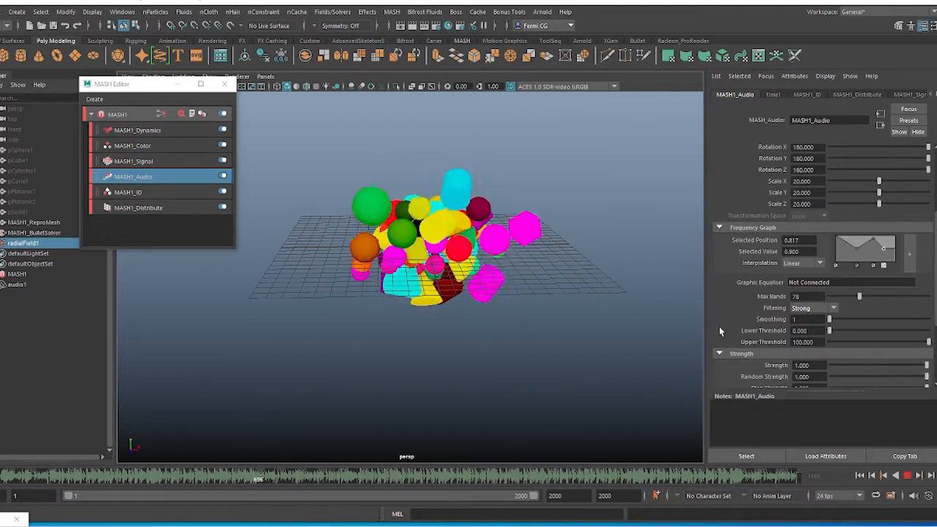
scroll(720, 329, down, 1)
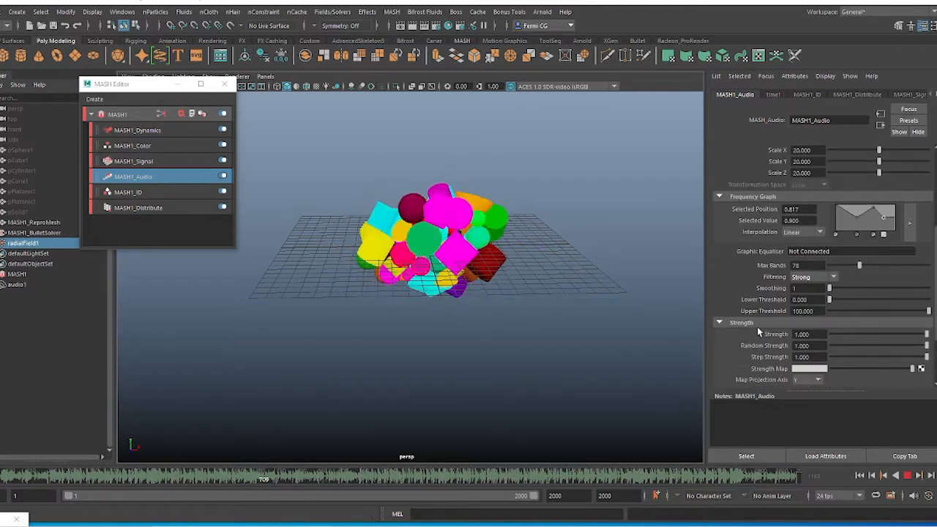
click(908, 477)
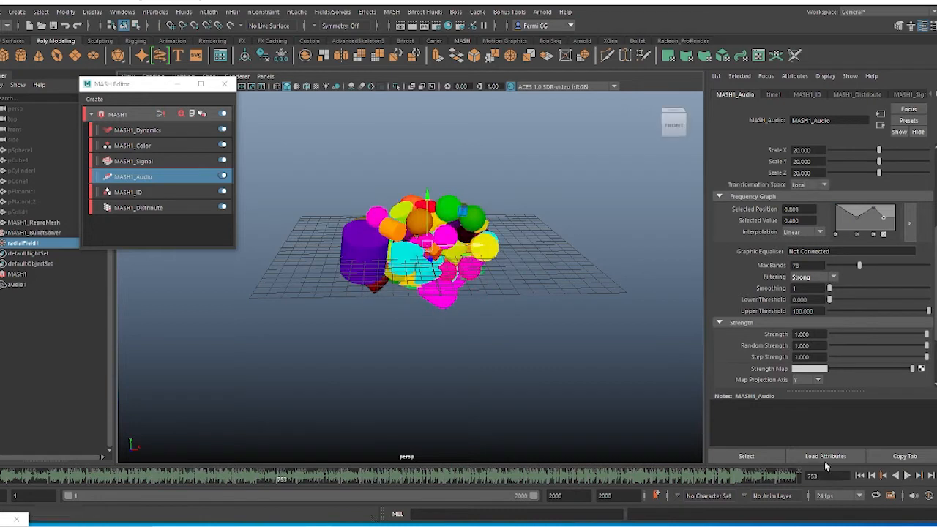
Select the MASH1 network and open the Cache Creator from its caching settings.
click(270, 299)
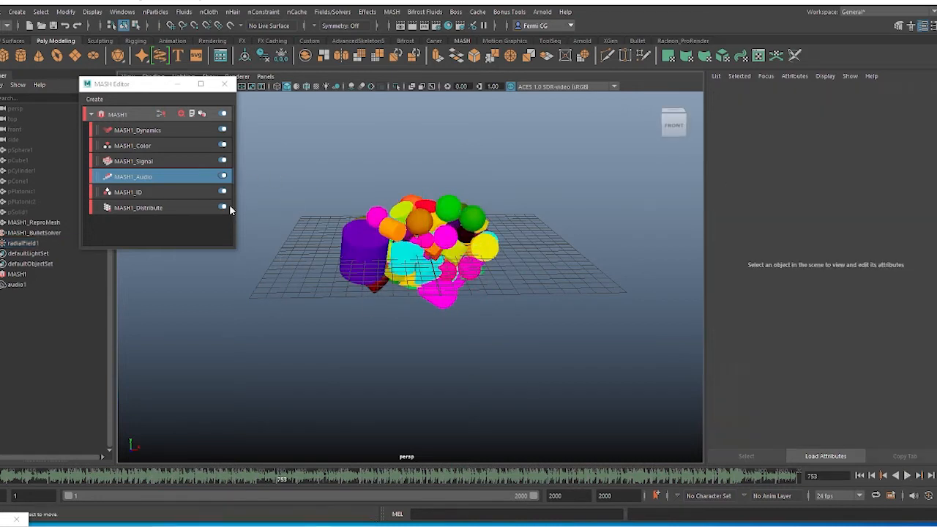
click(26, 275)
scroll(771, 333, down, 2)
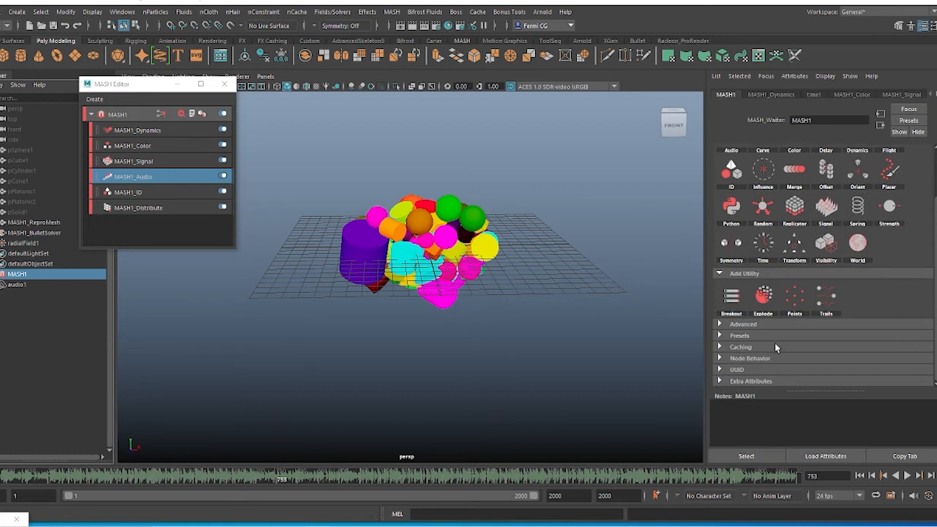
click(748, 347)
scroll(809, 337, down, 1)
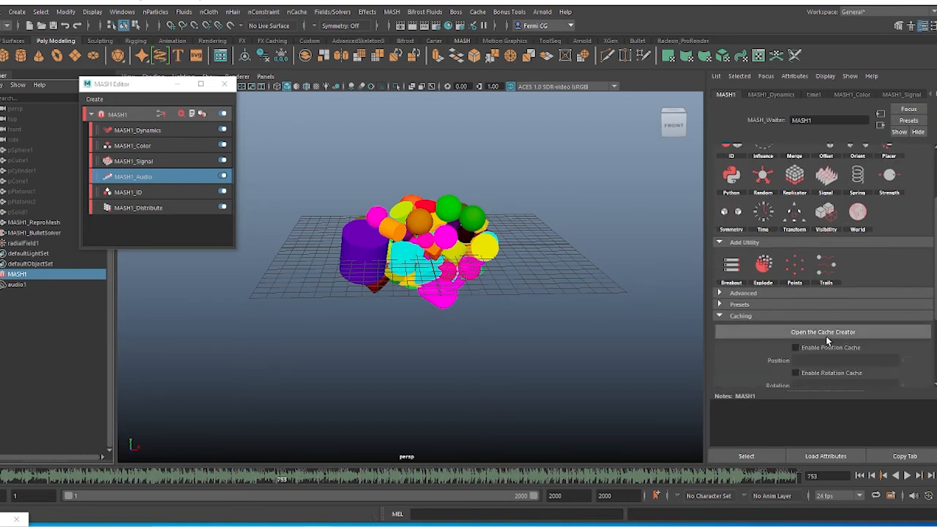
click(825, 333)
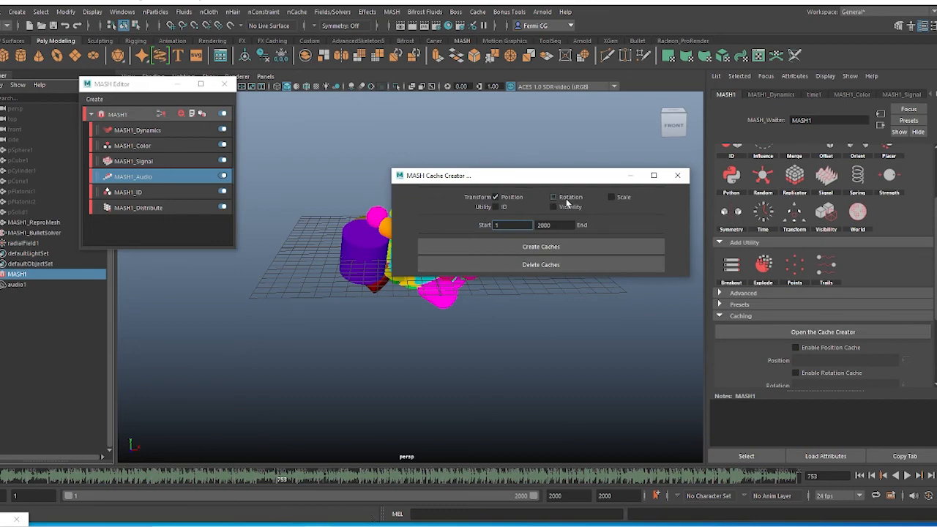